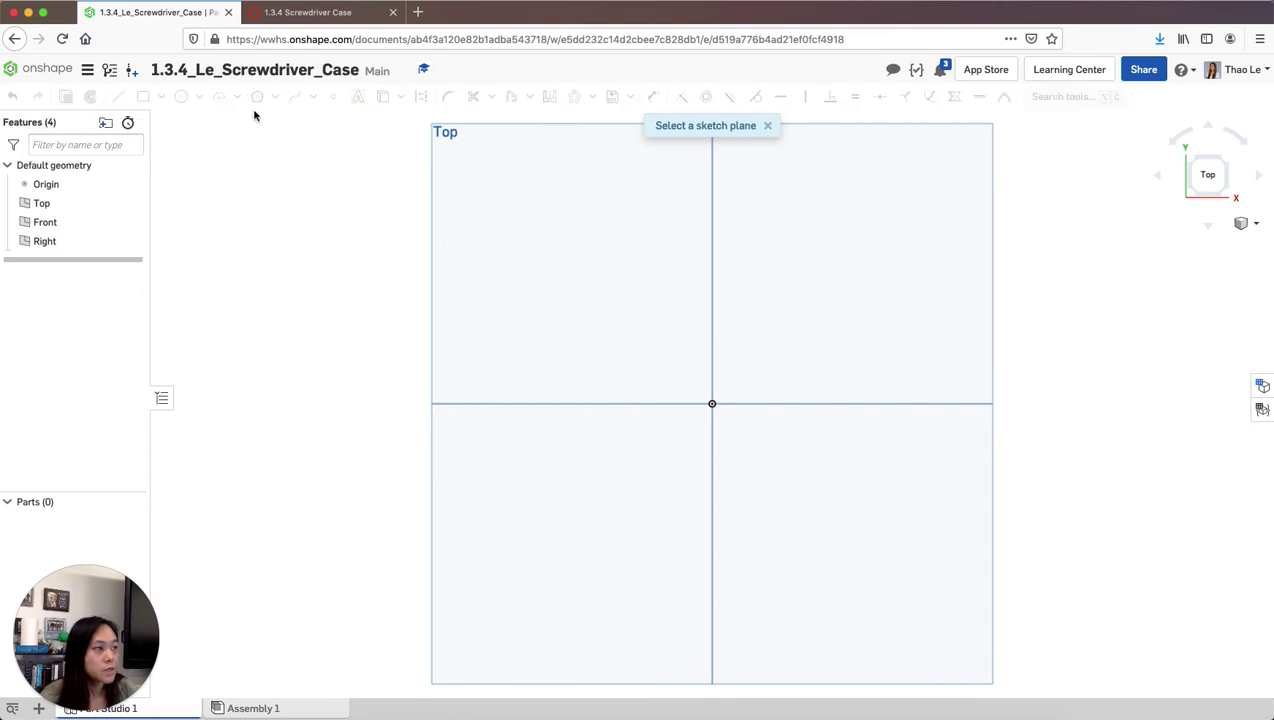
On the Top plane, sketch a circumscribed five-sided polygon centred on the origin with a horizontal upper edge
left_click(676, 379)
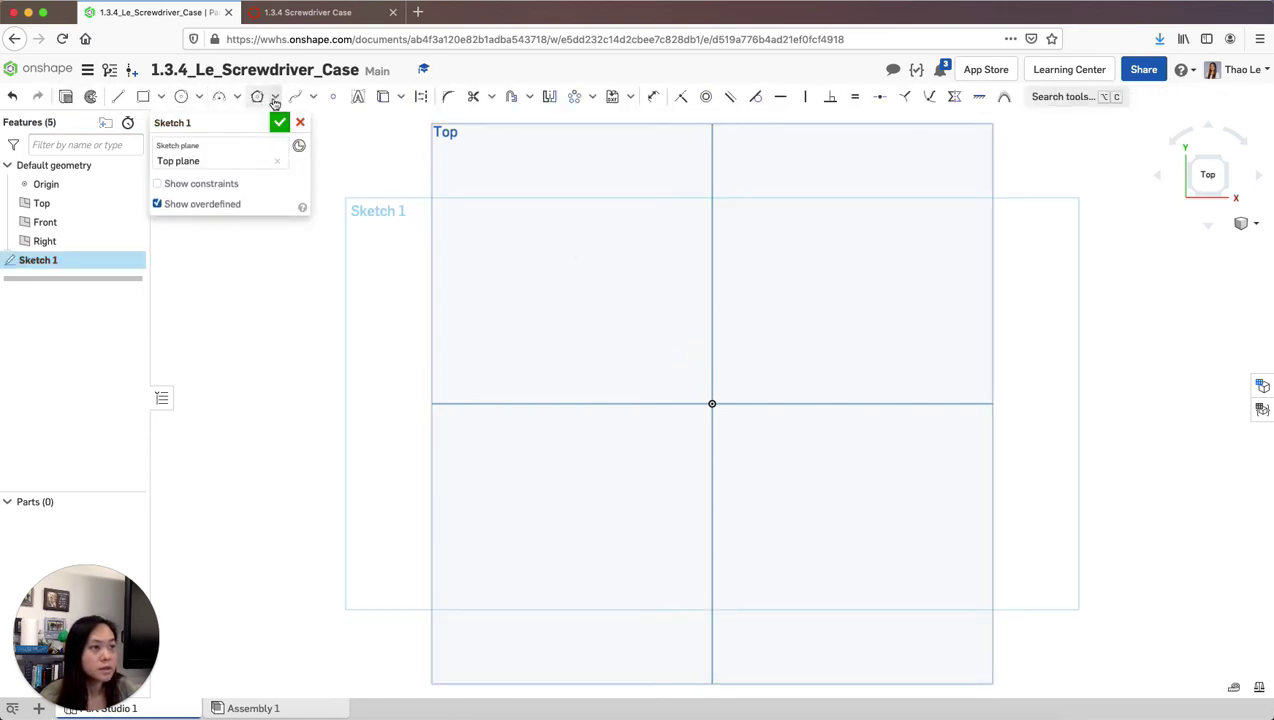
left_click(275, 97)
left_click(287, 127)
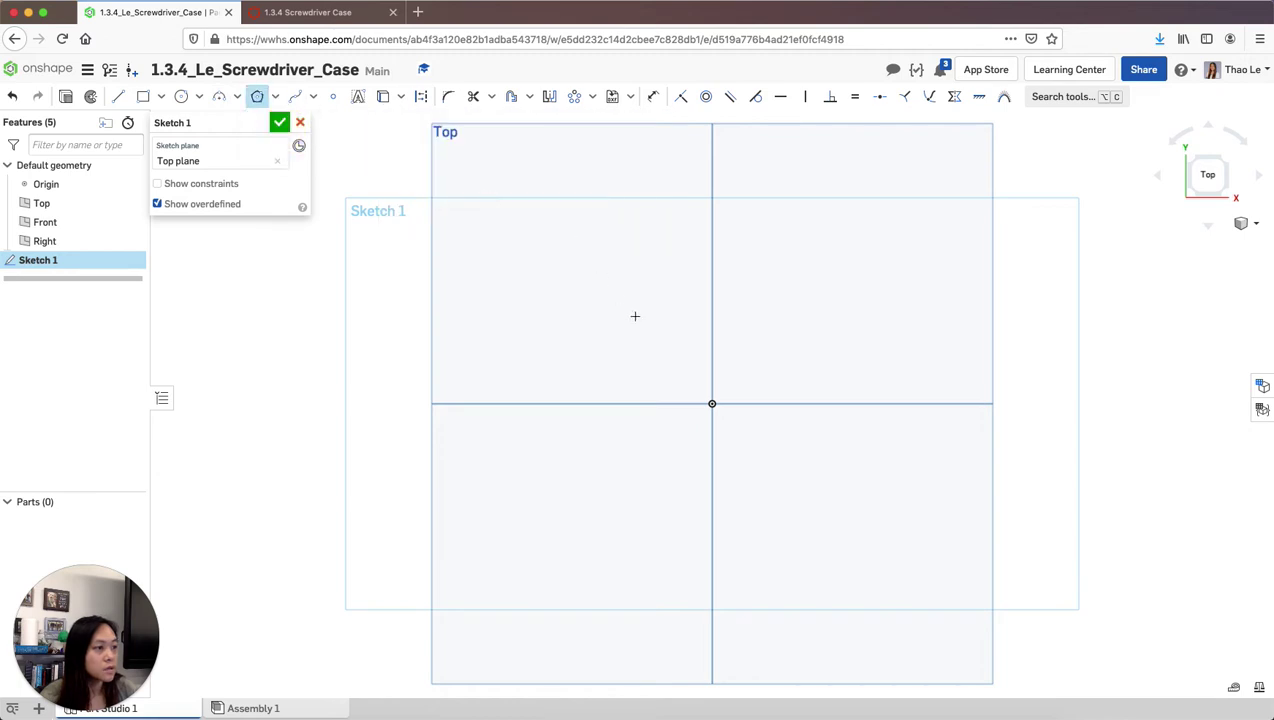
left_click(711, 404)
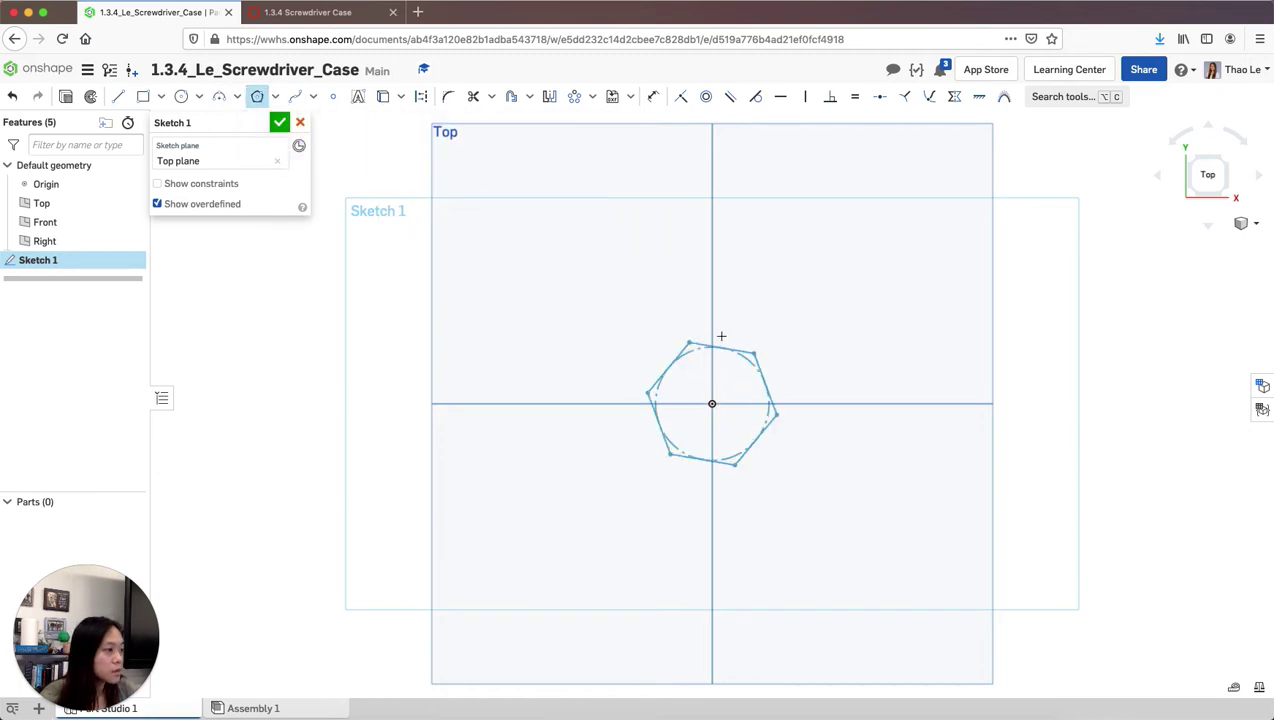
left_click(706, 329)
mouse_move(706, 329)
left_mouse_down()
mouse_move(719, 290)
mouse_move(716, 340)
left_mouse_up()
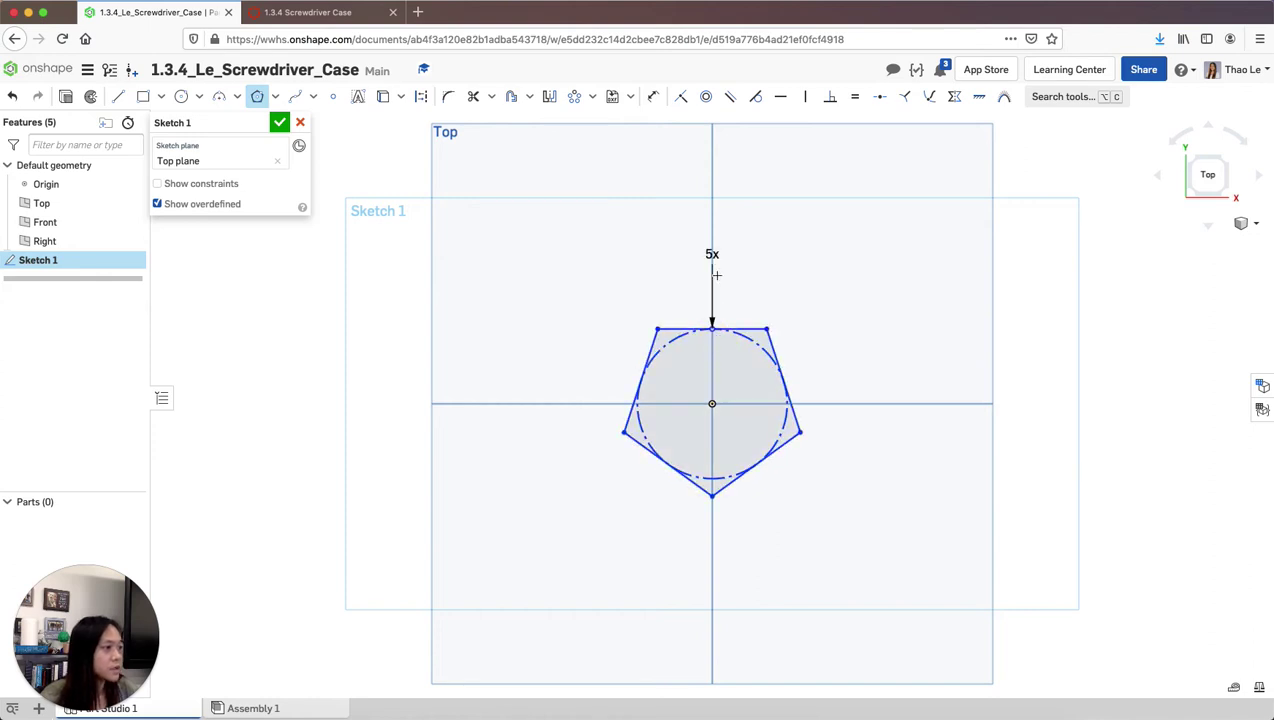
key("Escape")
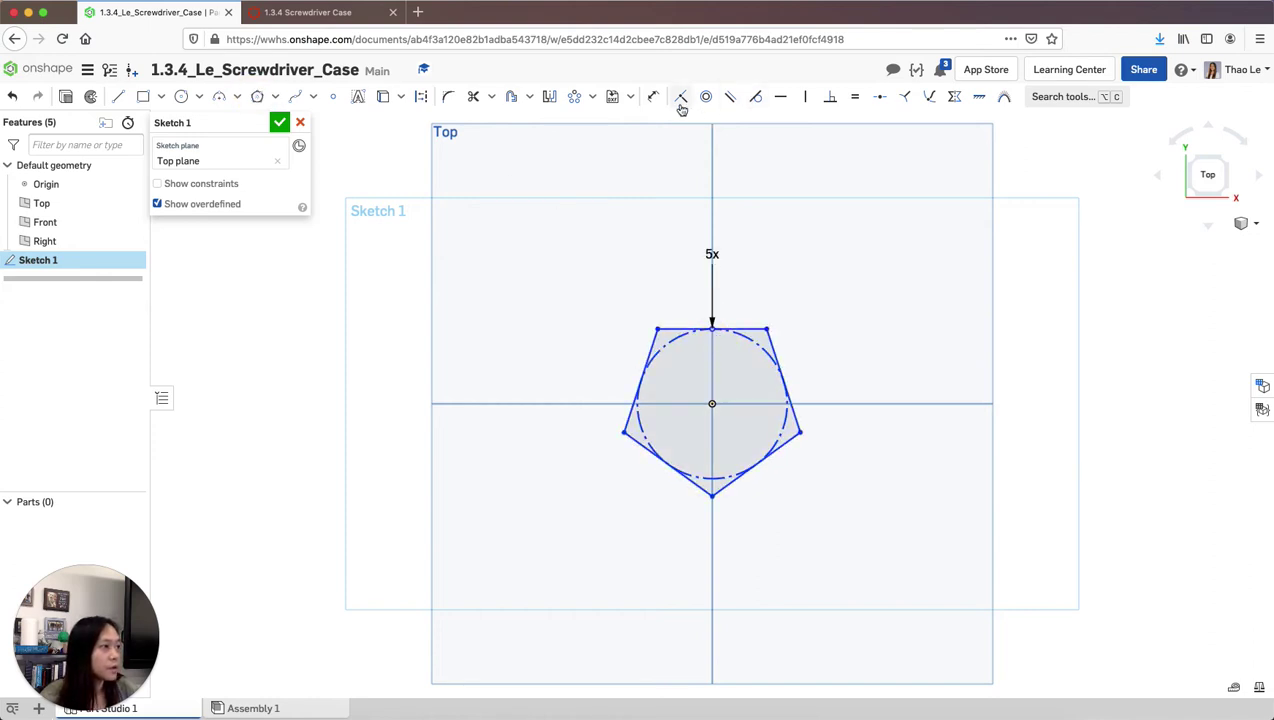
double_click(711, 254)
key("Return")
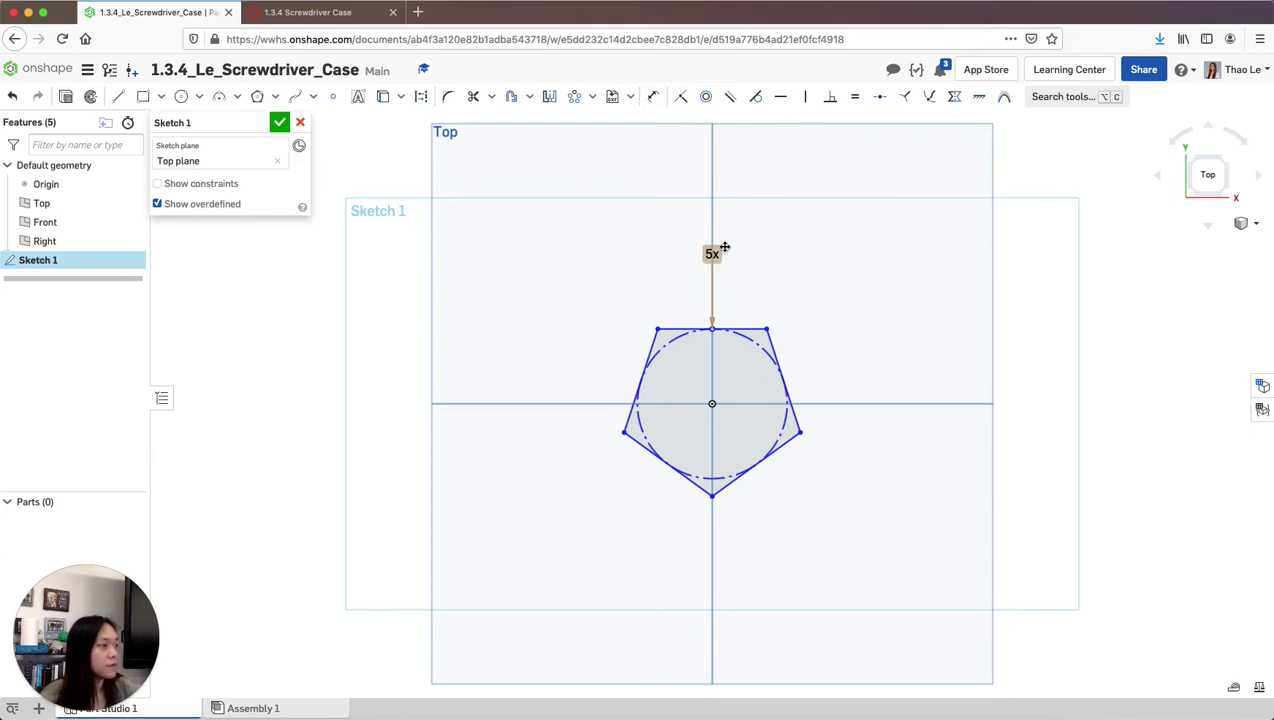
Dimension the pentagon's upper-right side to 1 in and finish the sketch
left_click(650, 96)
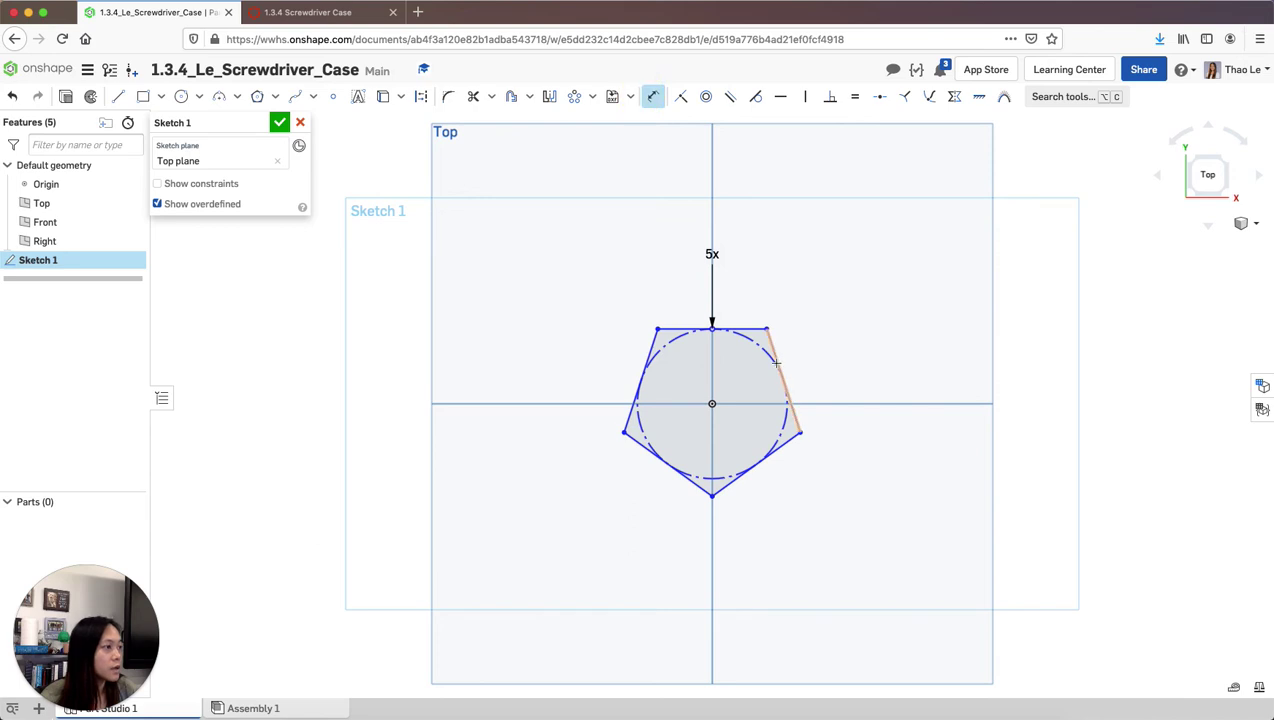
left_click(782, 370)
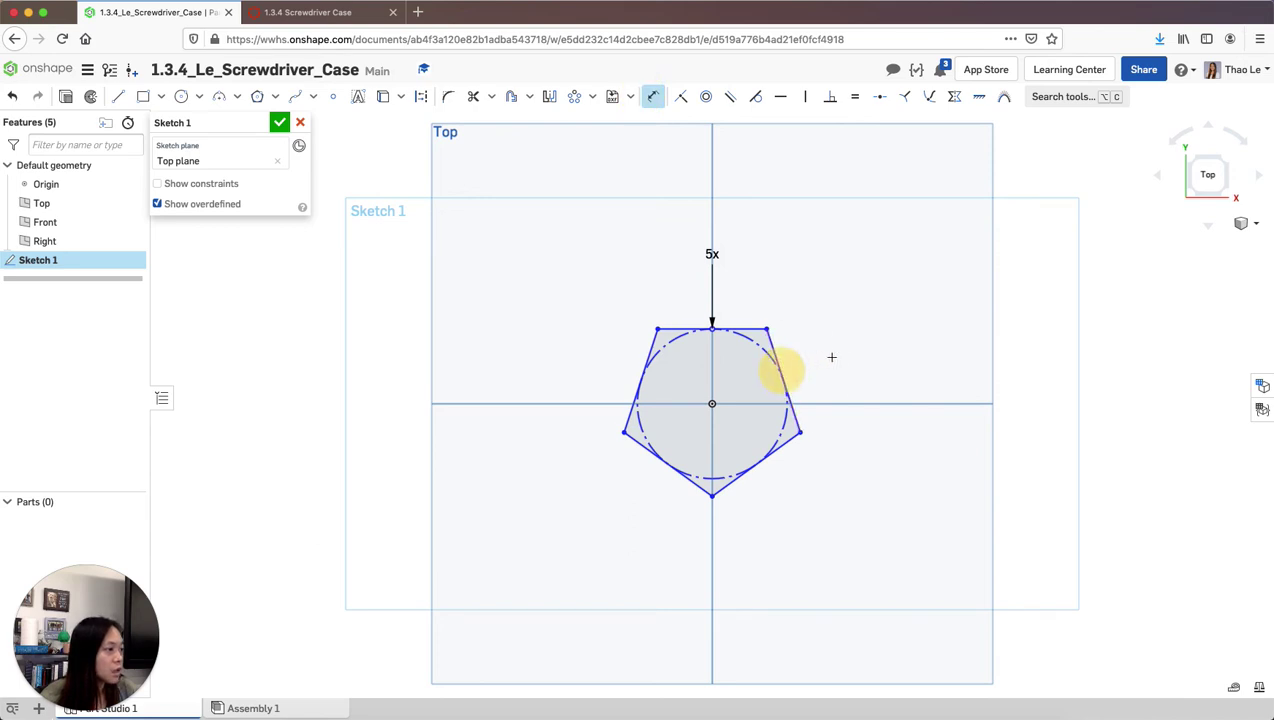
left_click(833, 356)
type("1")
key("Return")
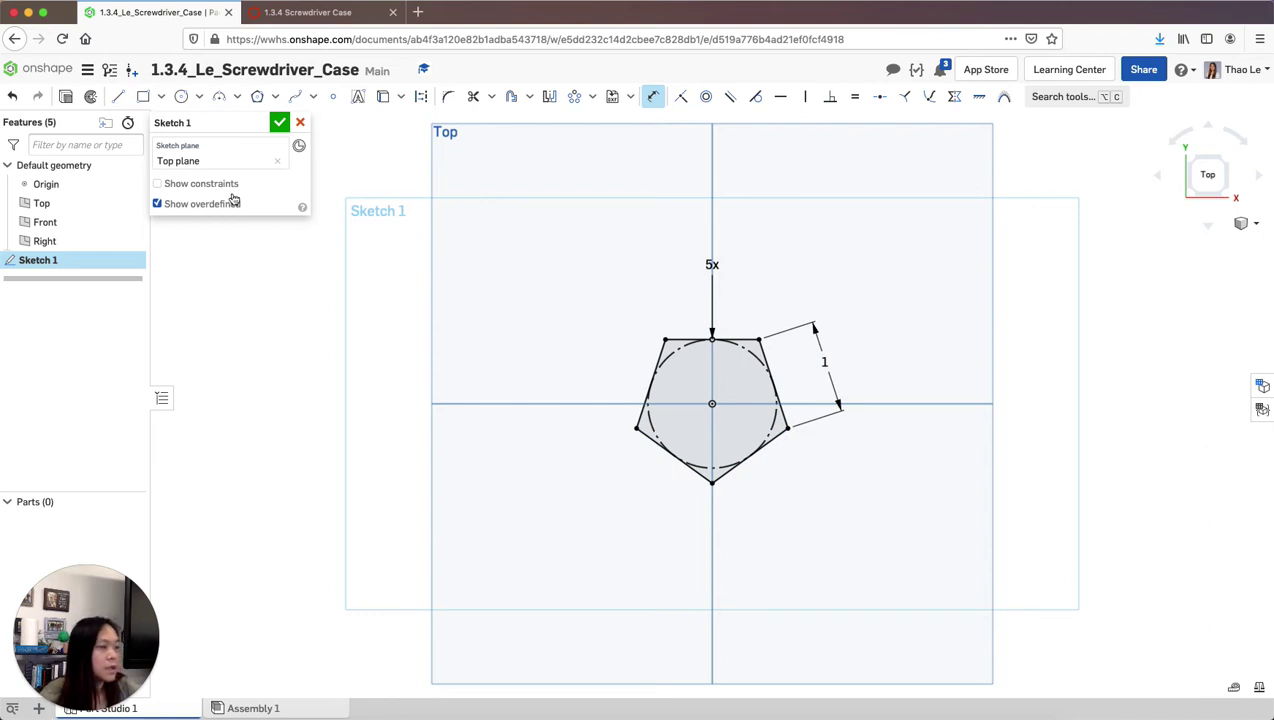
left_click(279, 122)
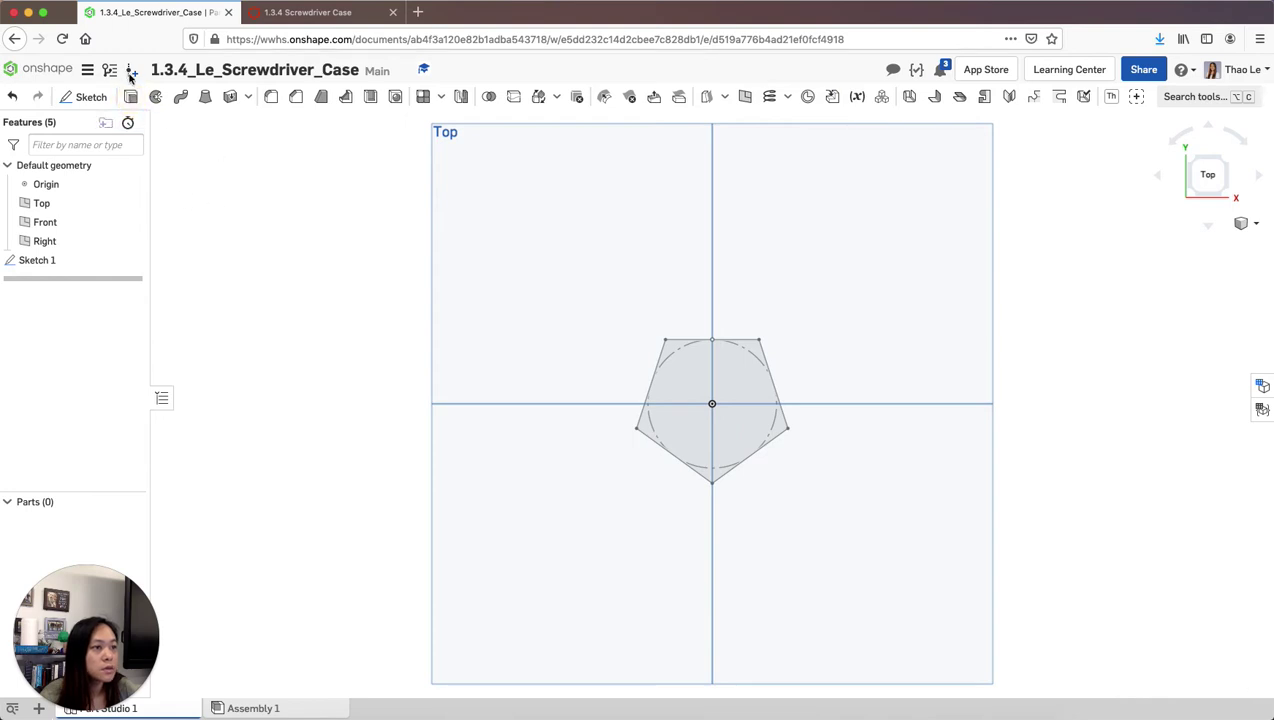
Extrude the pentagon as a new solid to a depth of 0.2 in with a 45 degree draft tapering inward
key("shift+e")
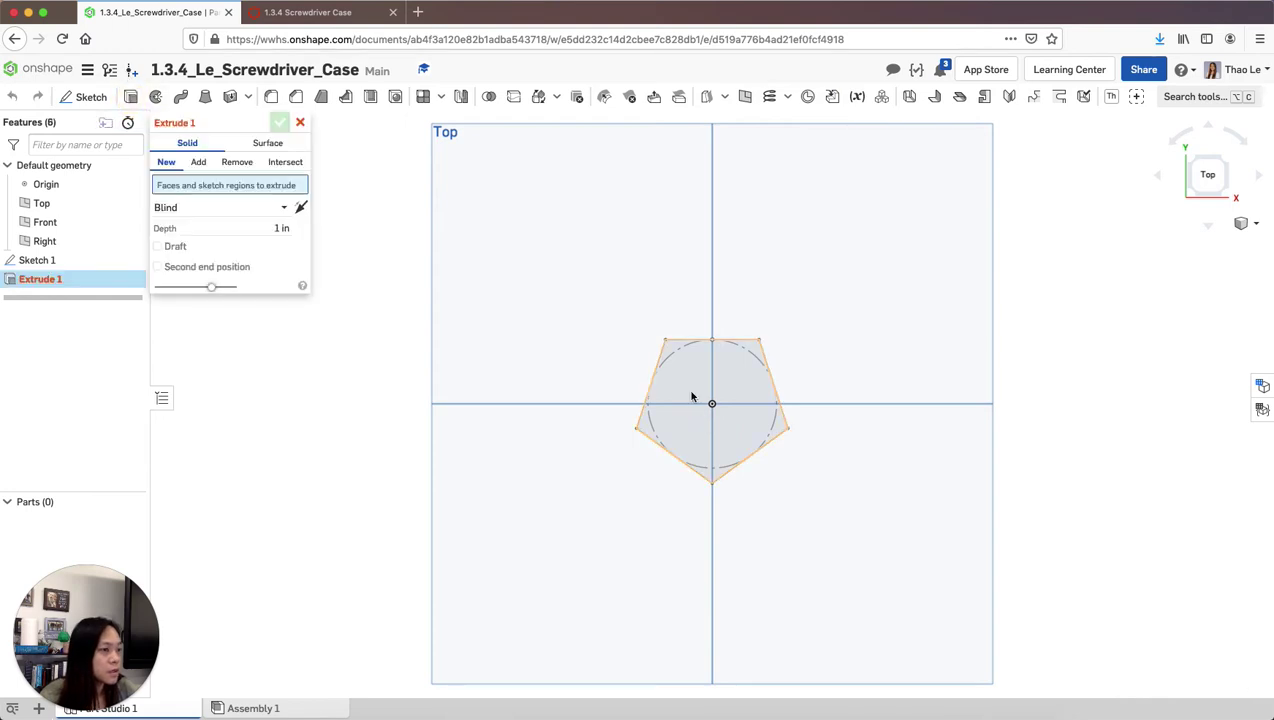
left_click(691, 397)
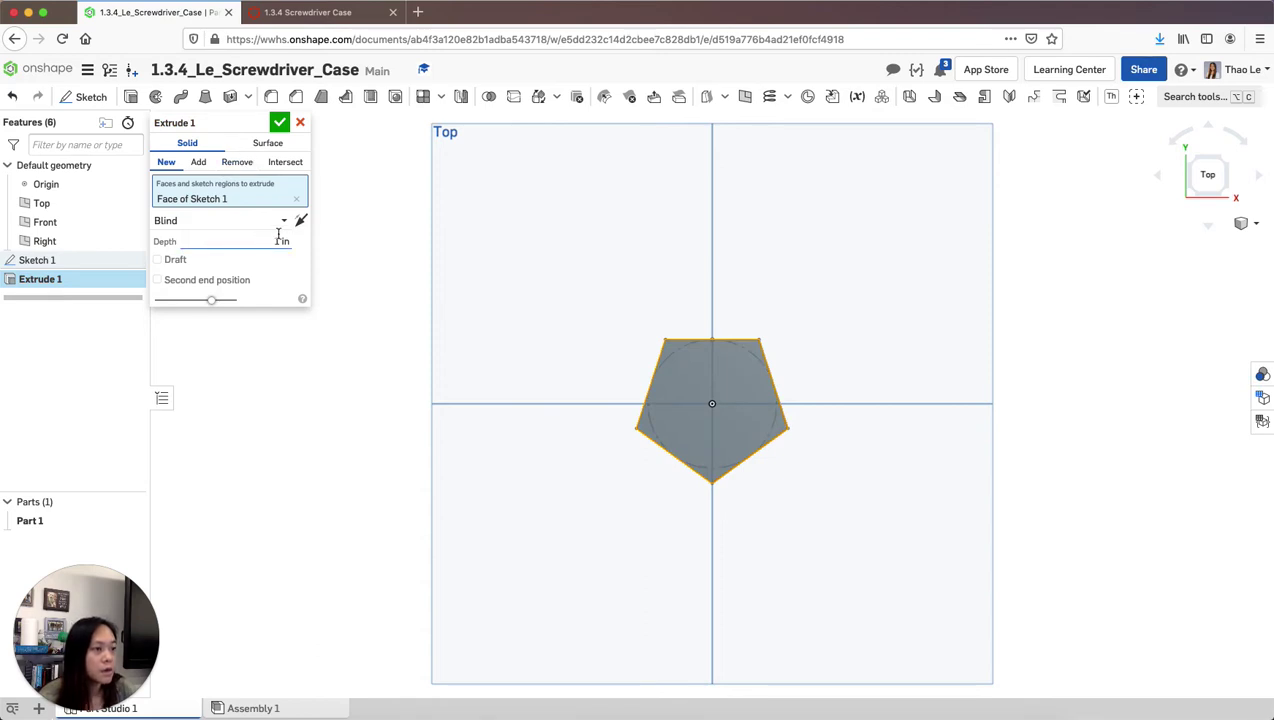
left_click(177, 261)
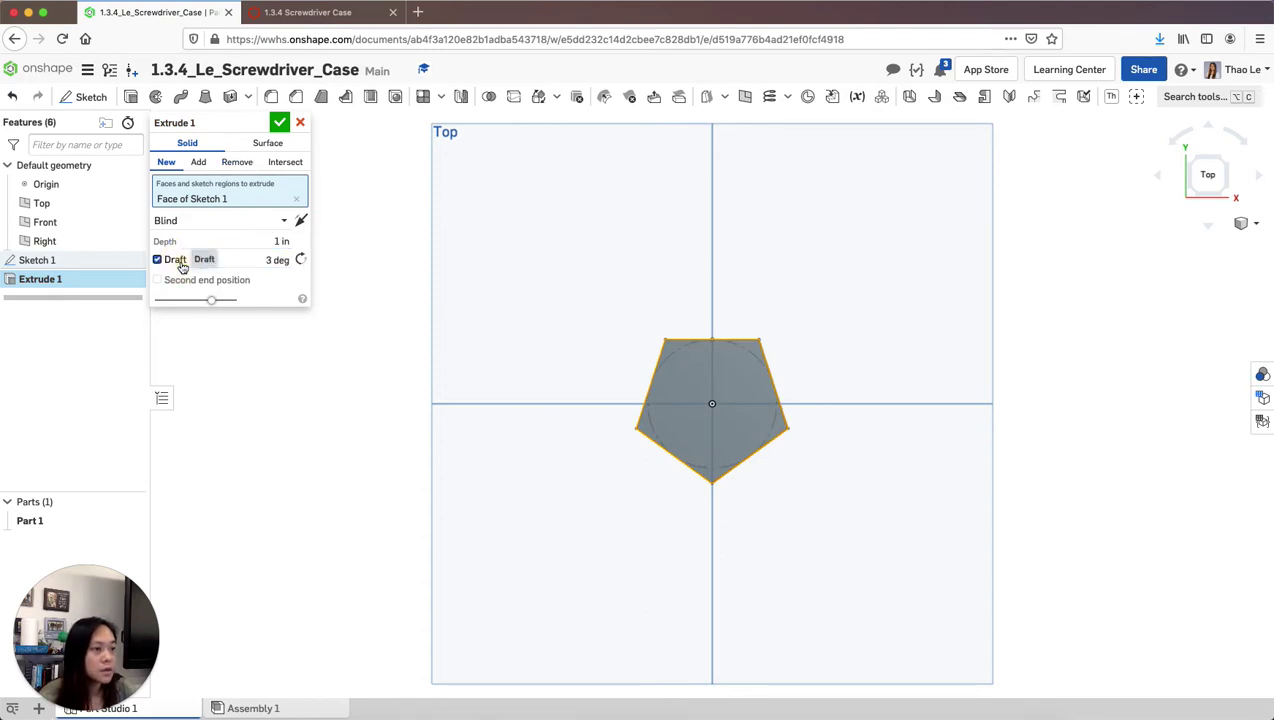
left_click(277, 241)
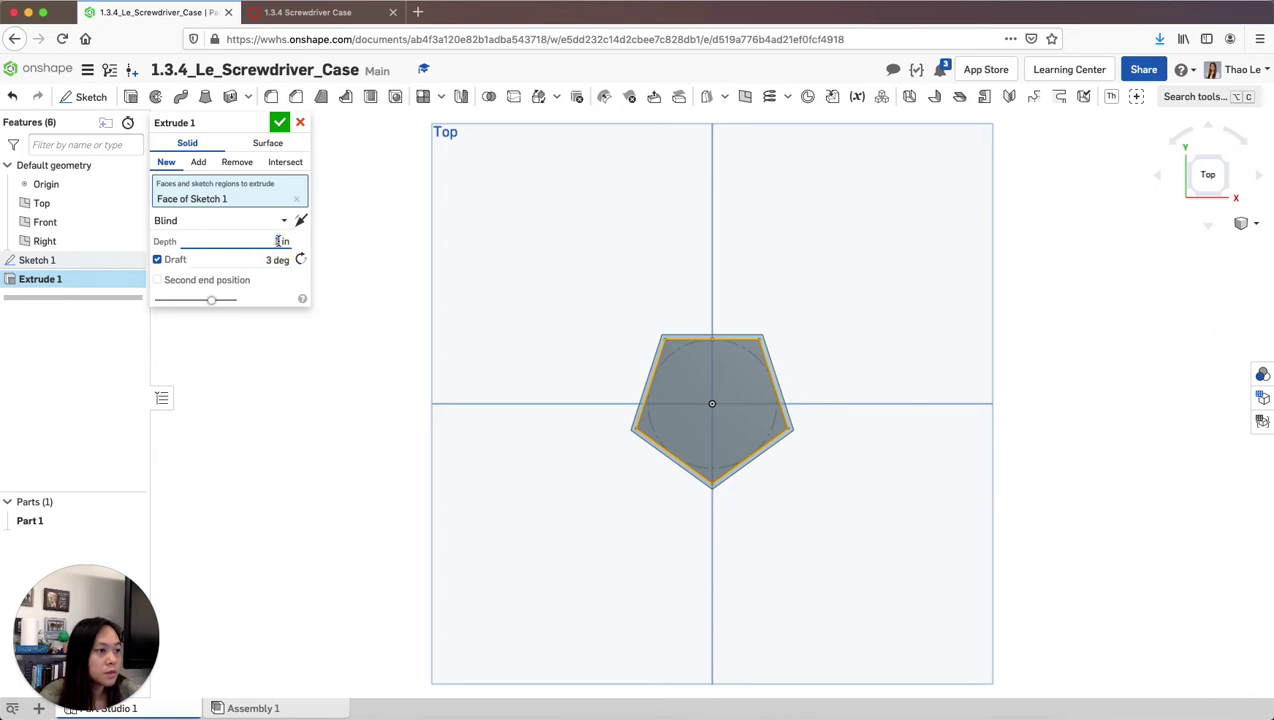
type(".2")
left_click(273, 260)
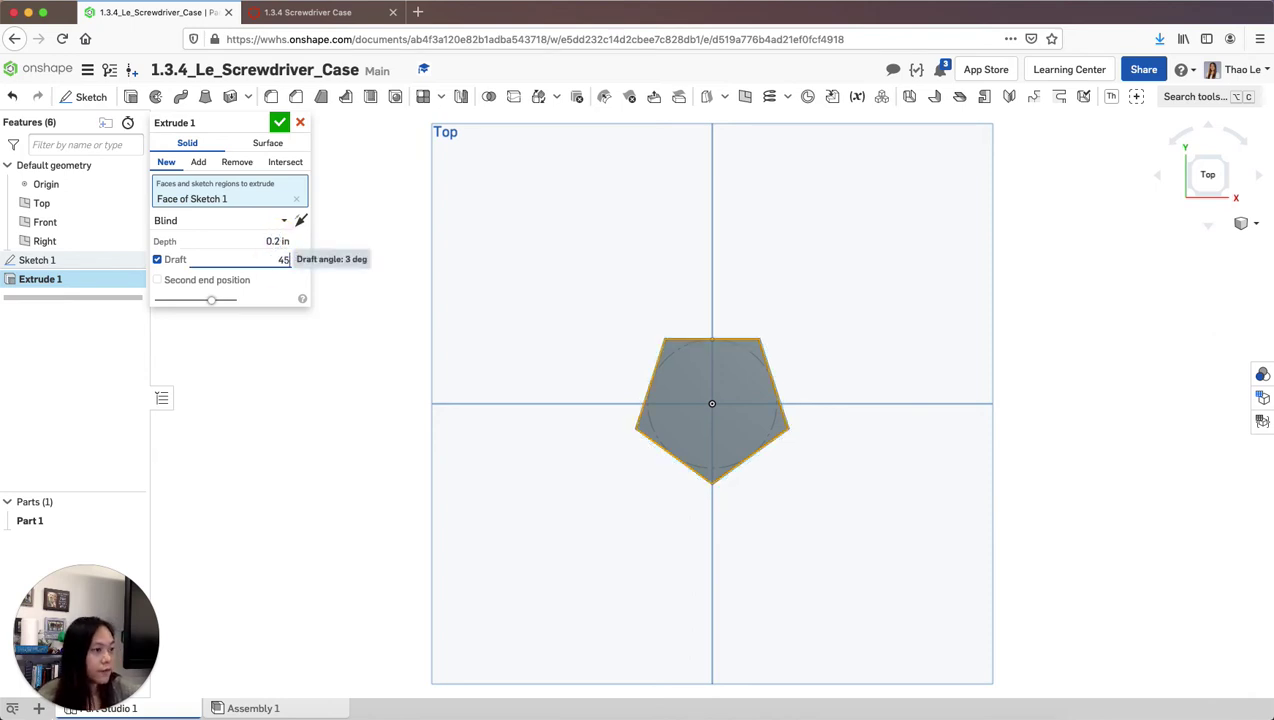
type("45")
left_click(301, 259)
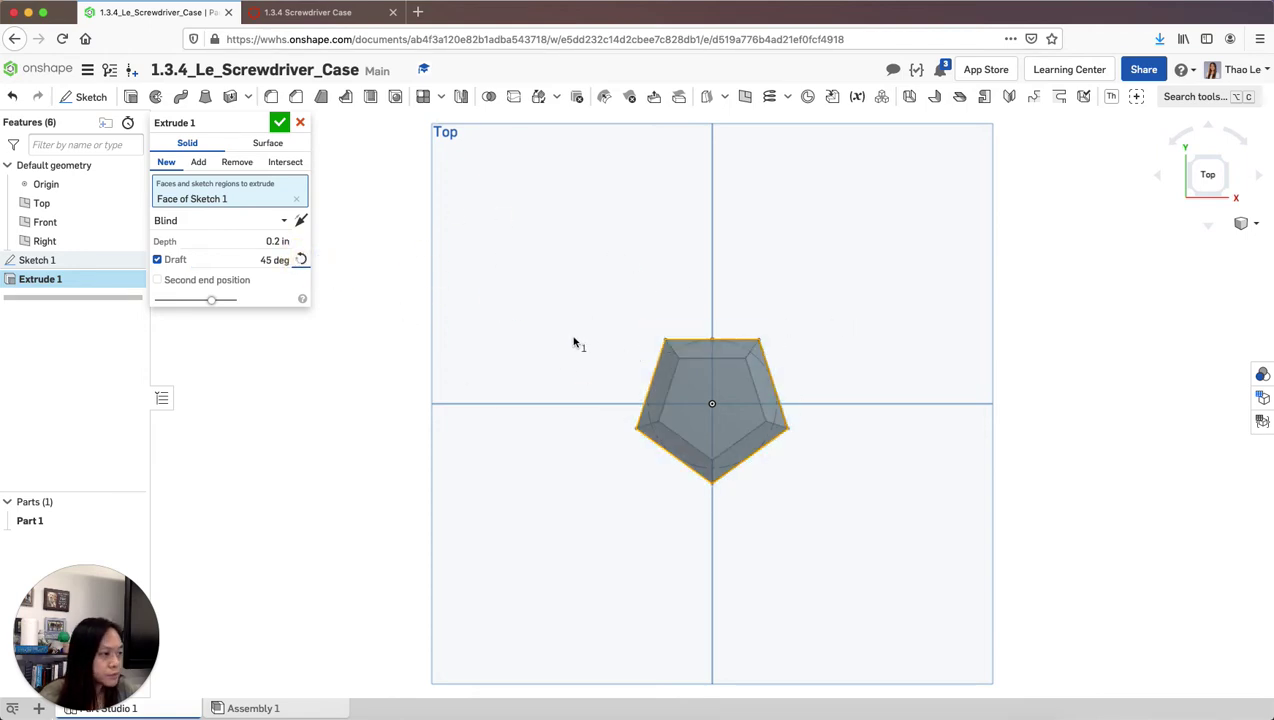
Compare both draft directions in an isometric view, keep the inward taper, and accept the extrude
left_click(1241, 224)
left_click(1203, 246)
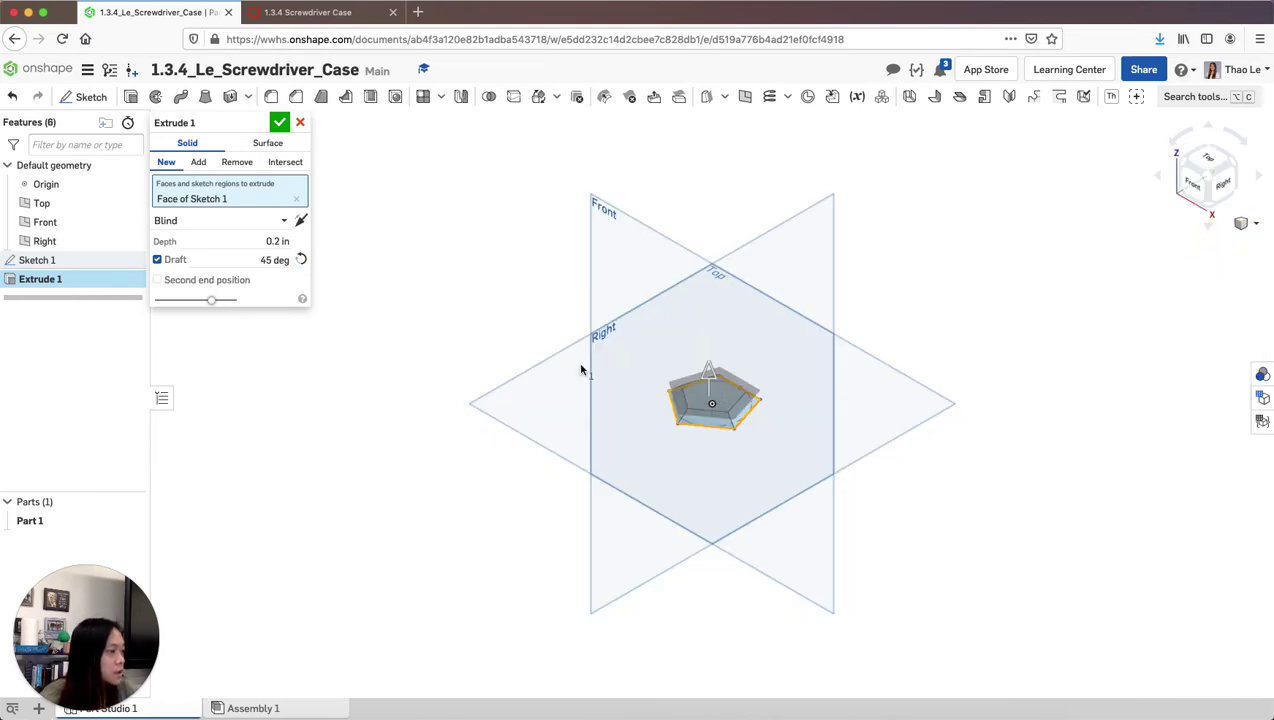
left_click(300, 260)
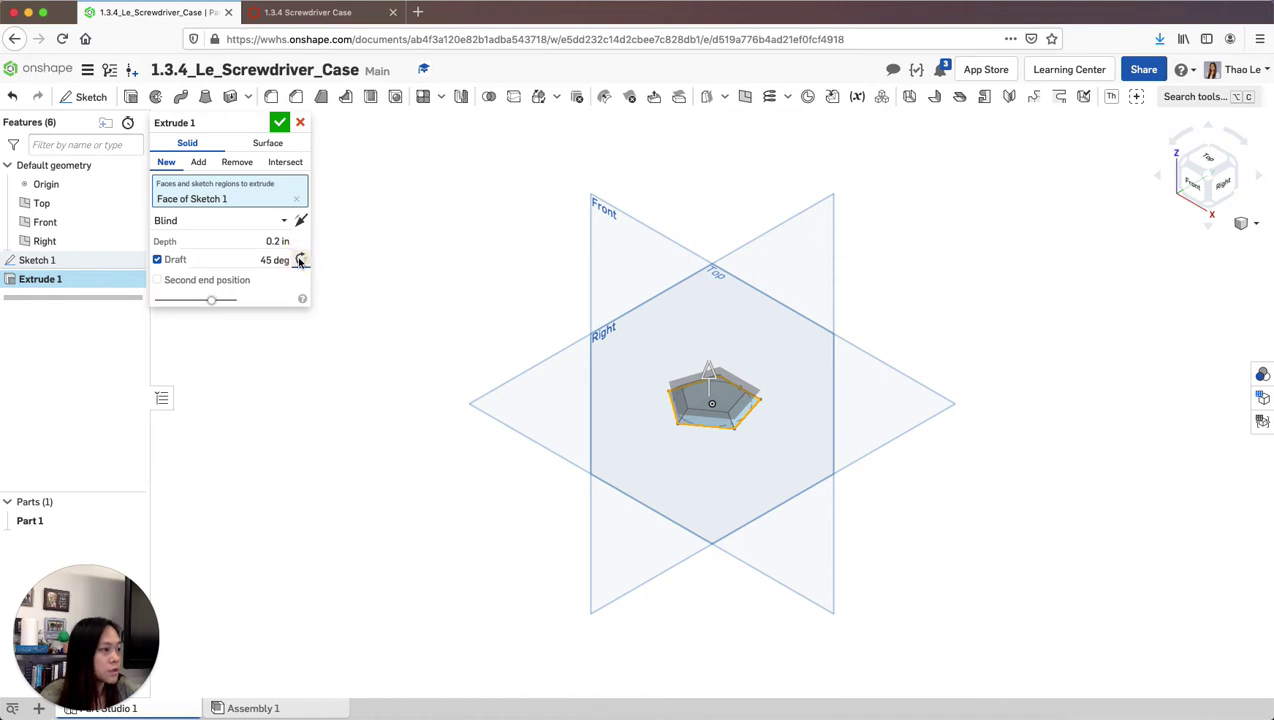
left_click(300, 260)
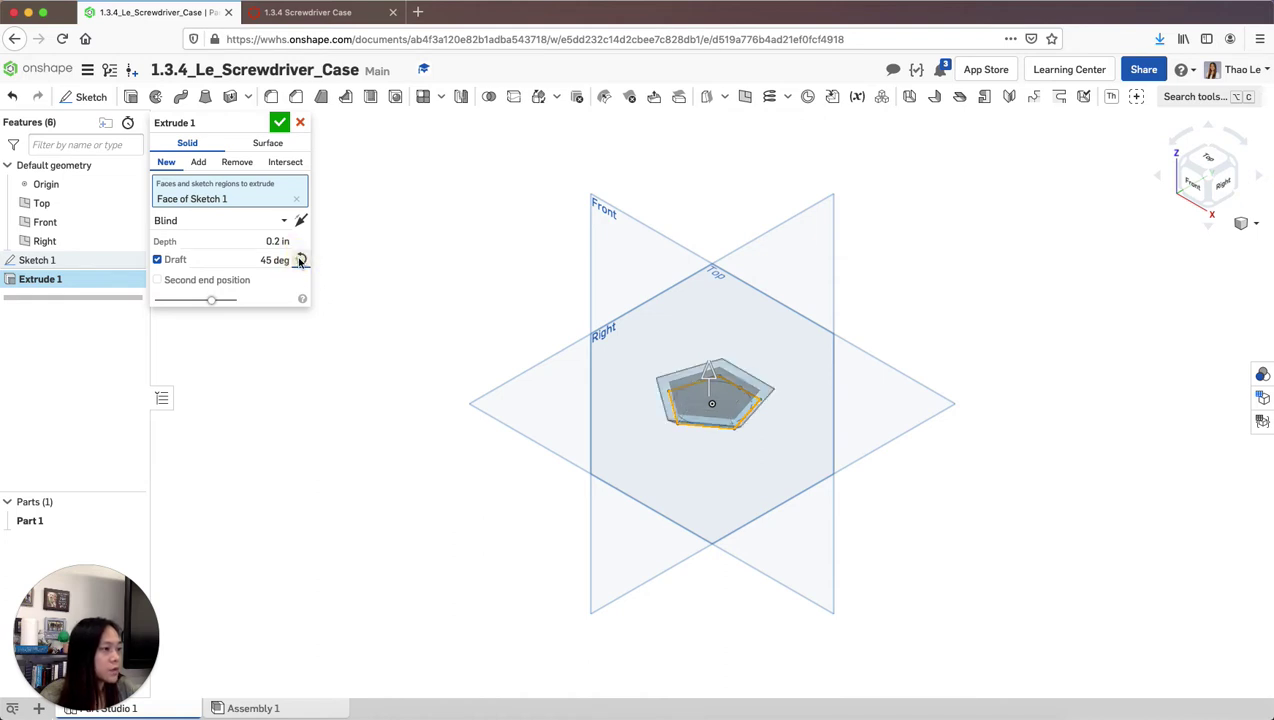
left_click(300, 260)
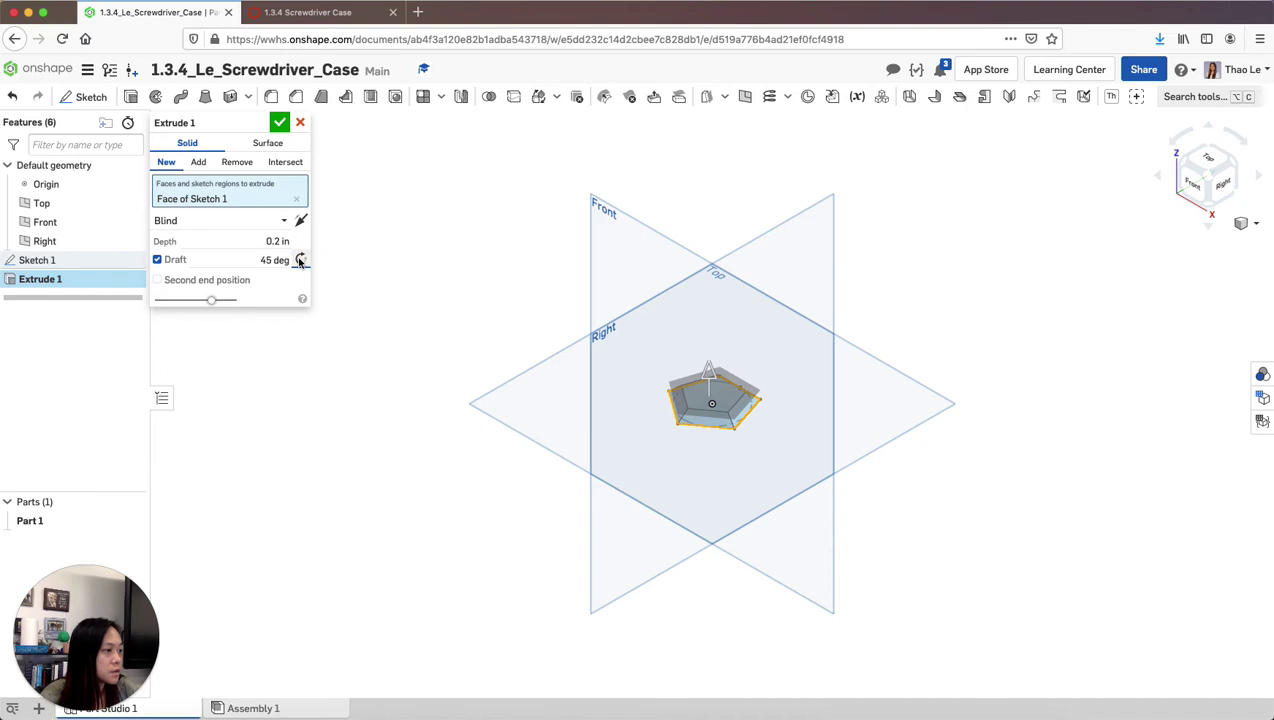
left_click(300, 260)
left_click(300, 260)
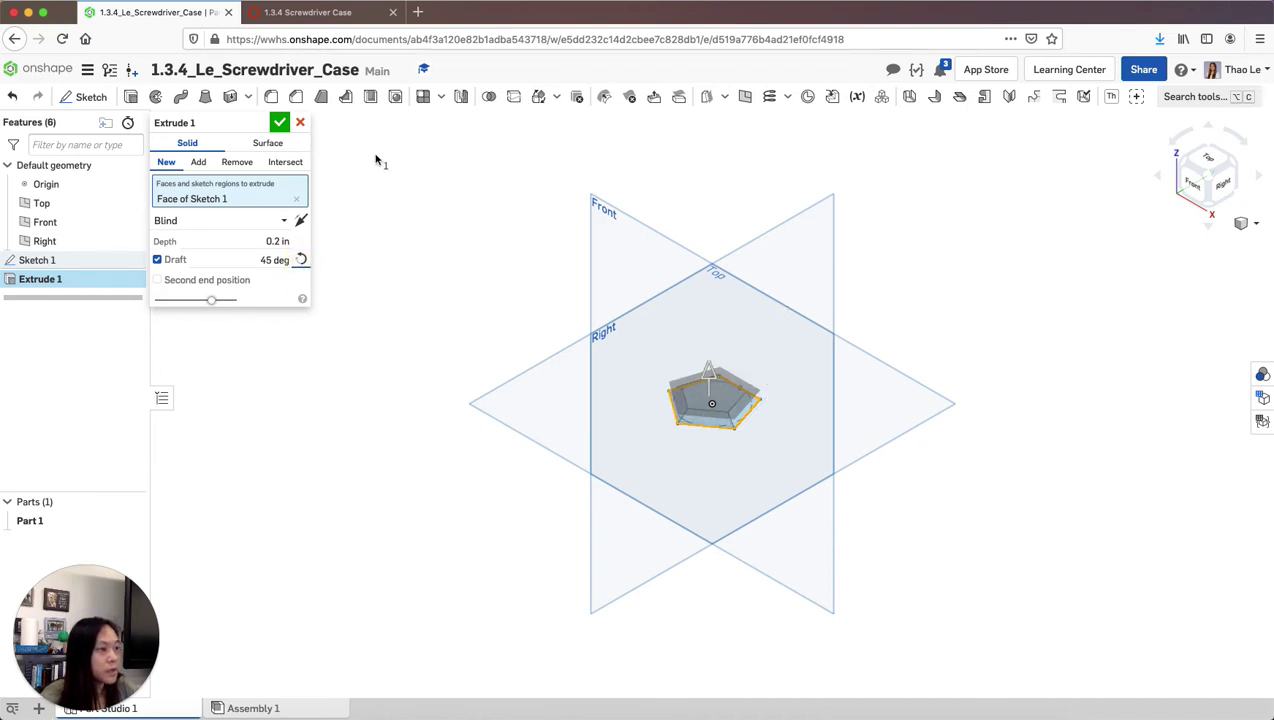
left_click(279, 122)
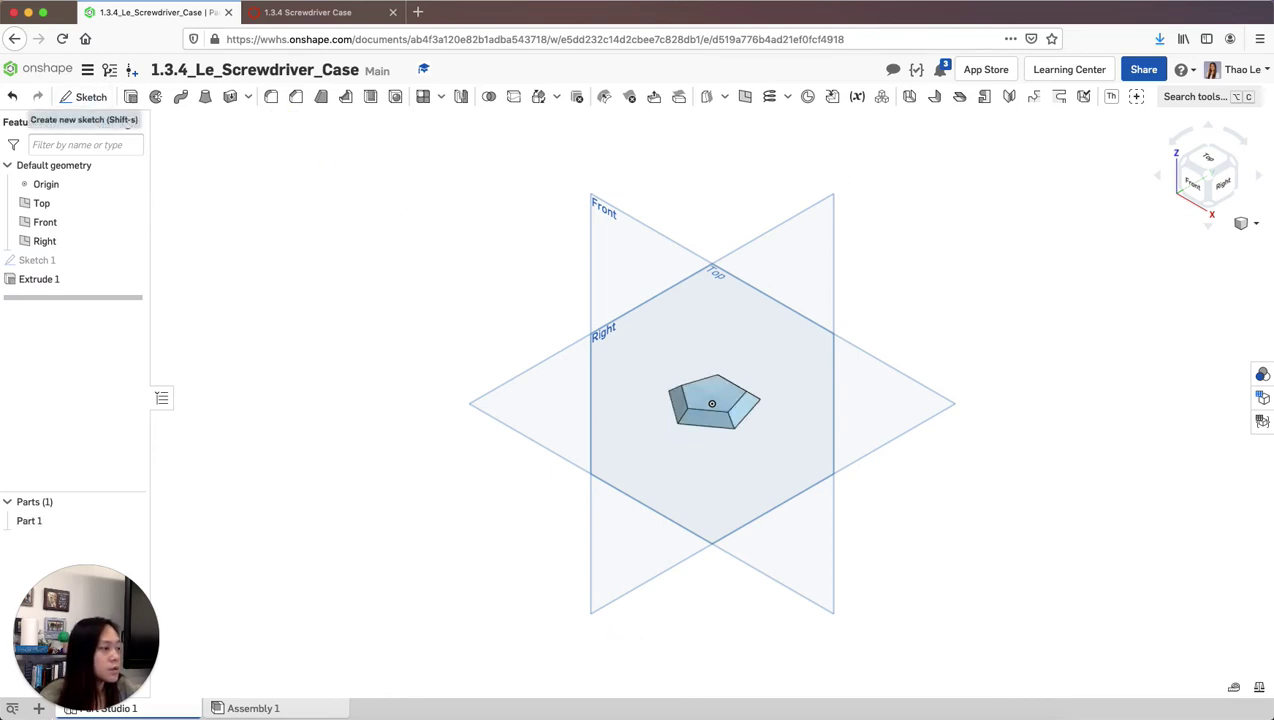
left_click(1207, 160)
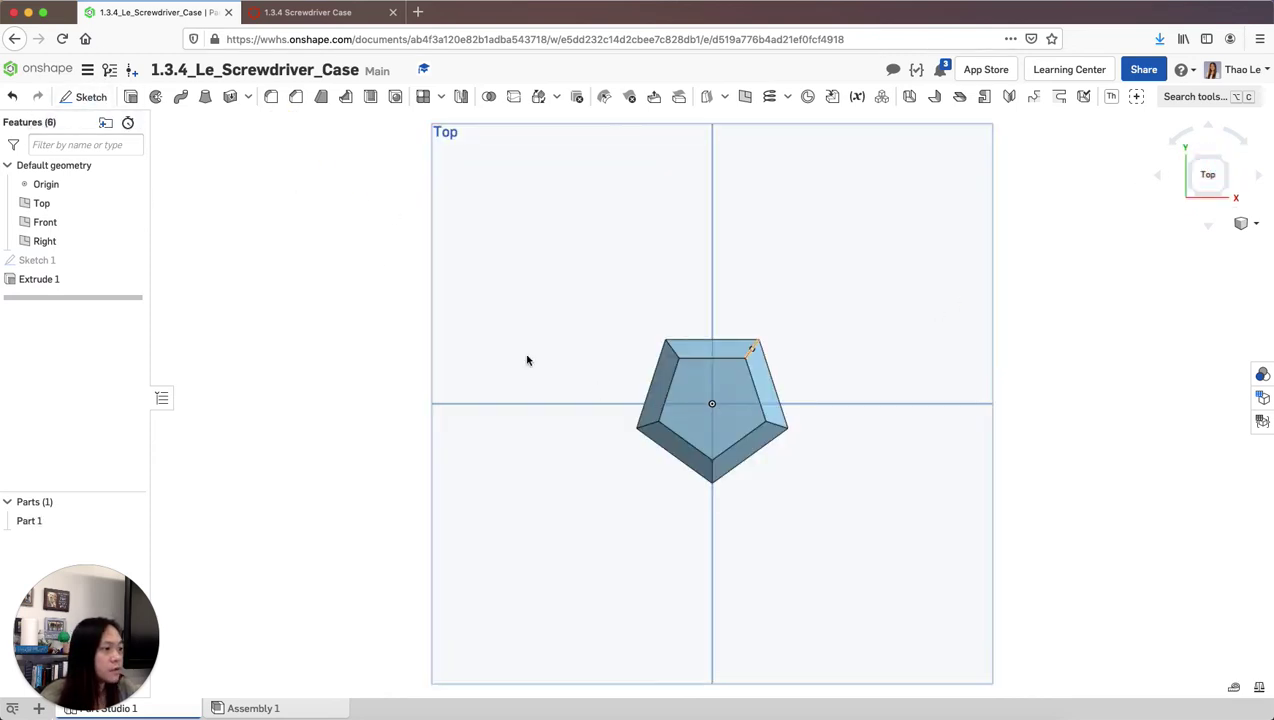
left_click(85, 96)
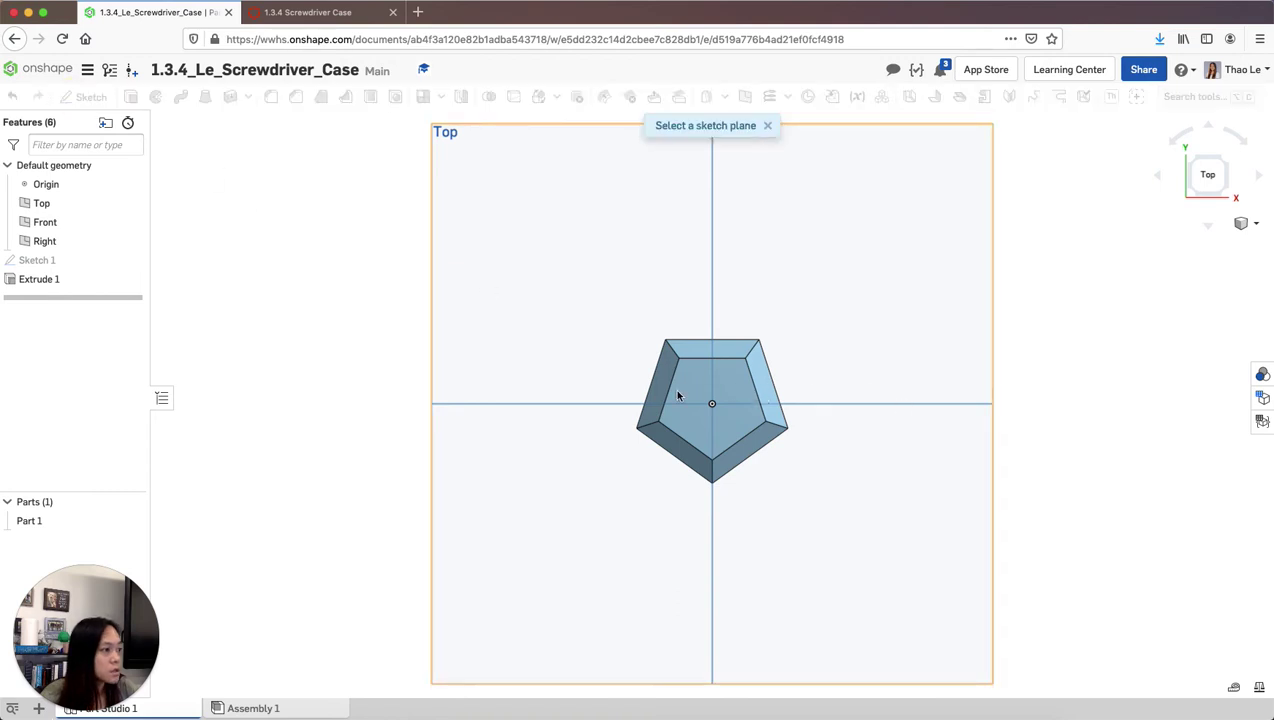
left_click(767, 127)
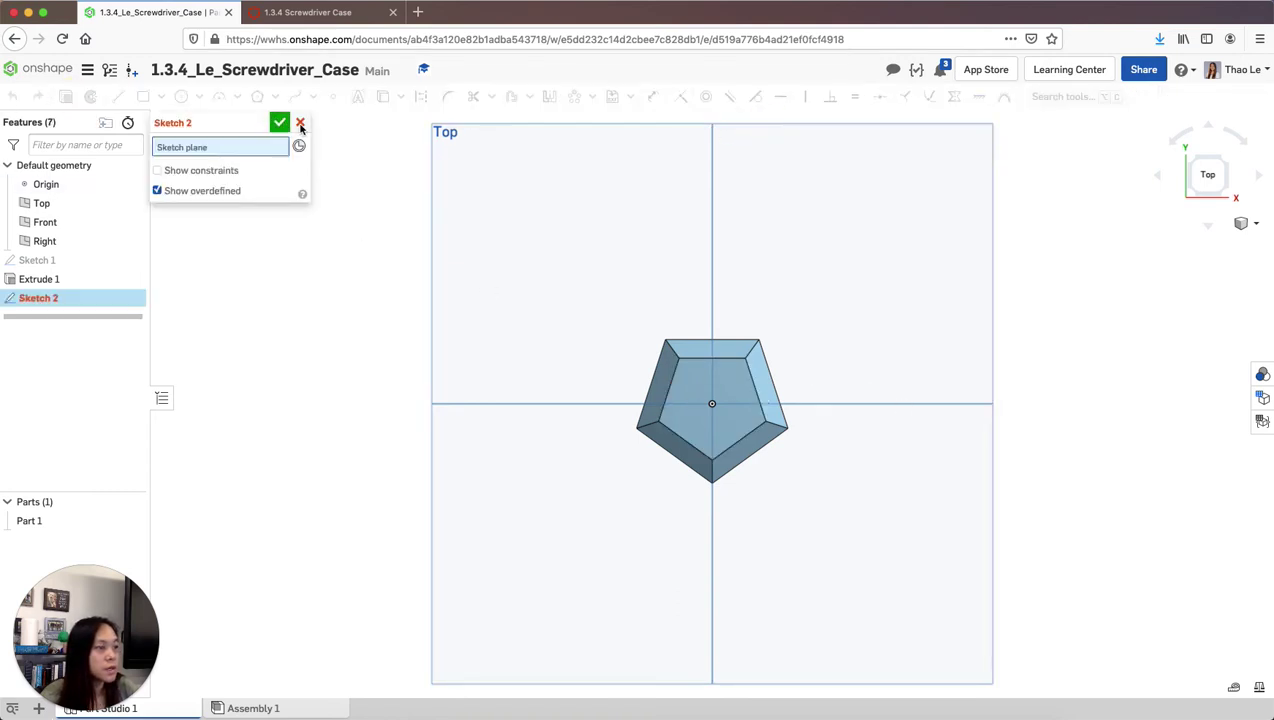
left_click(299, 123)
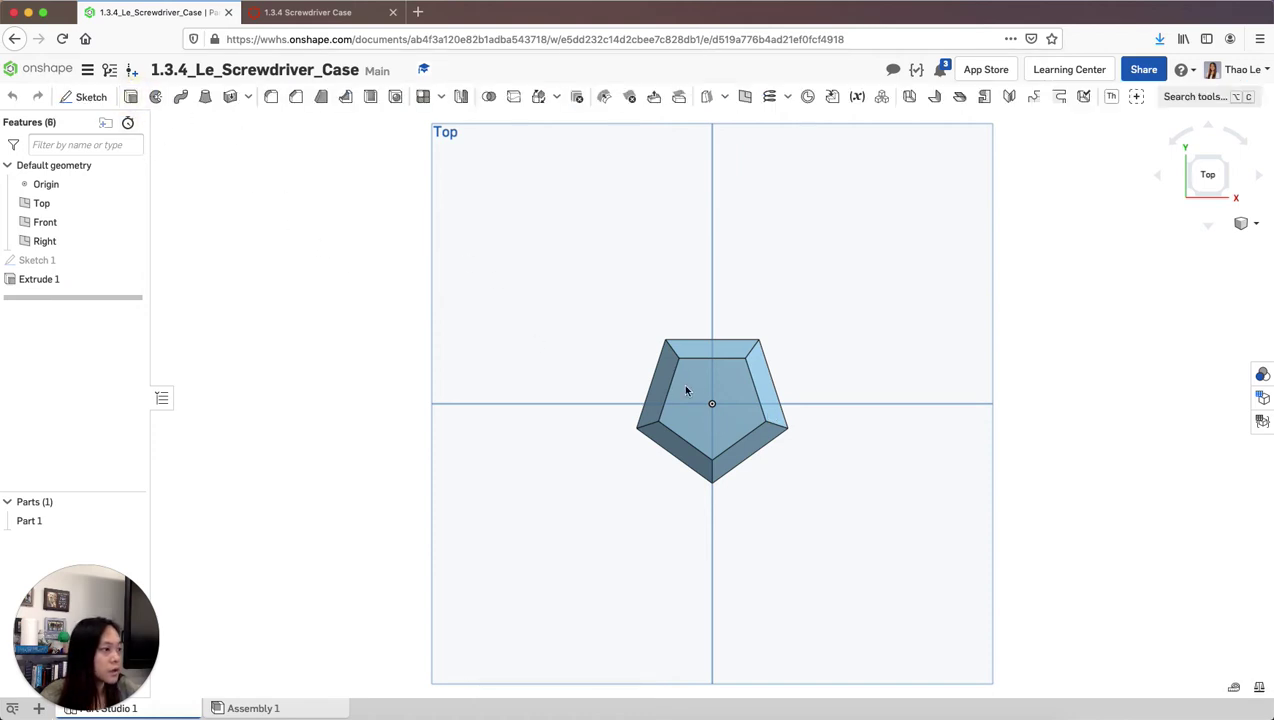
Extrude the smaller pentagonal top face by 0.8 in, adding it to Part 1 with a 3 degree inward draft
key("shift+e")
left_click(686, 390)
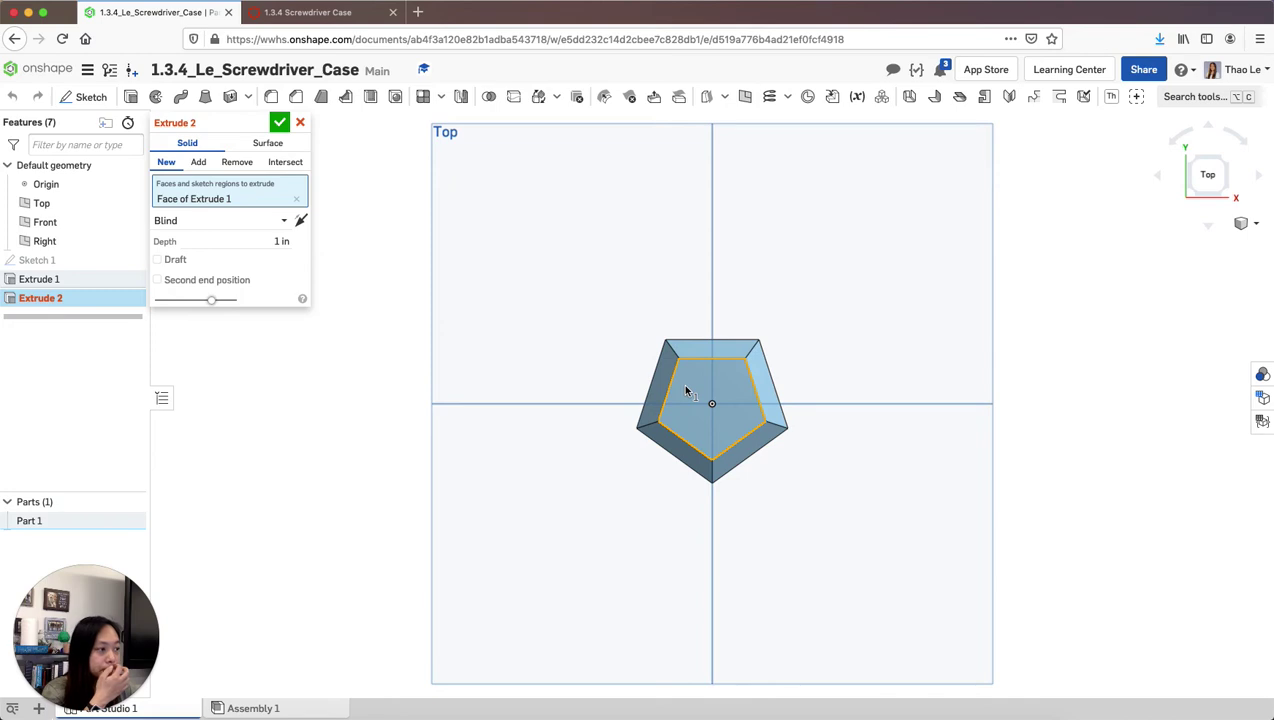
left_click(277, 240)
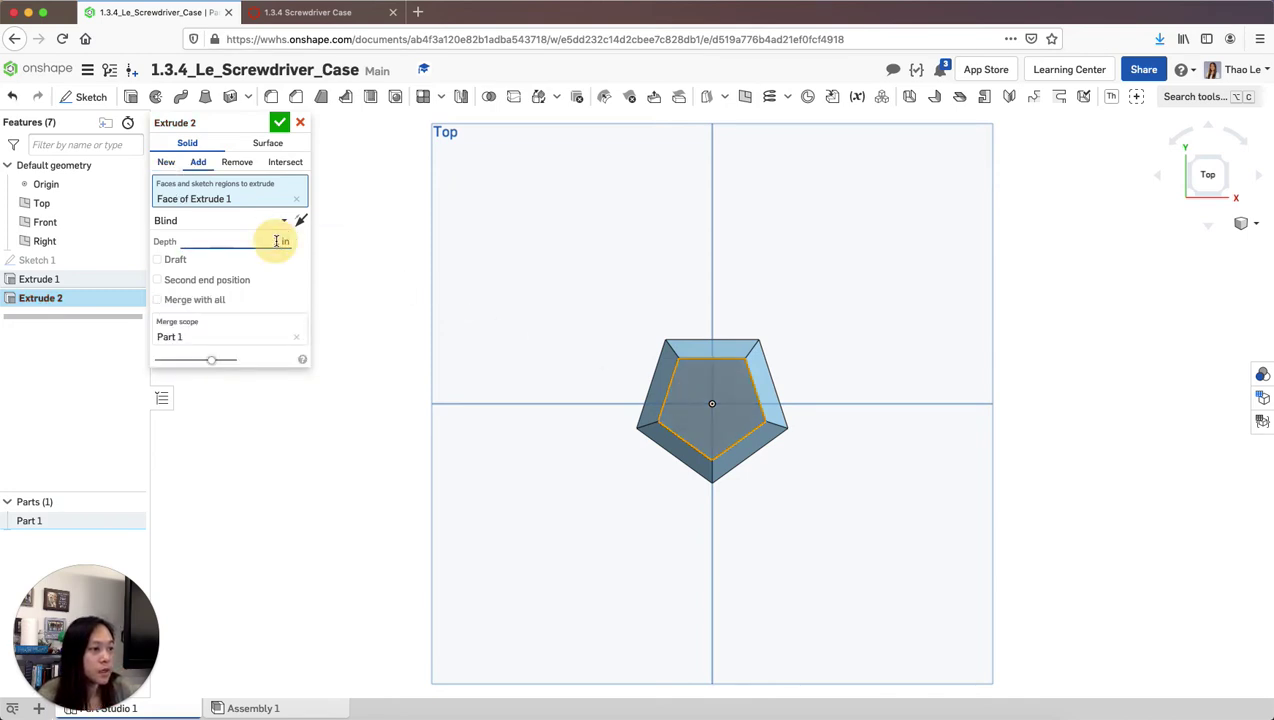
type("1")
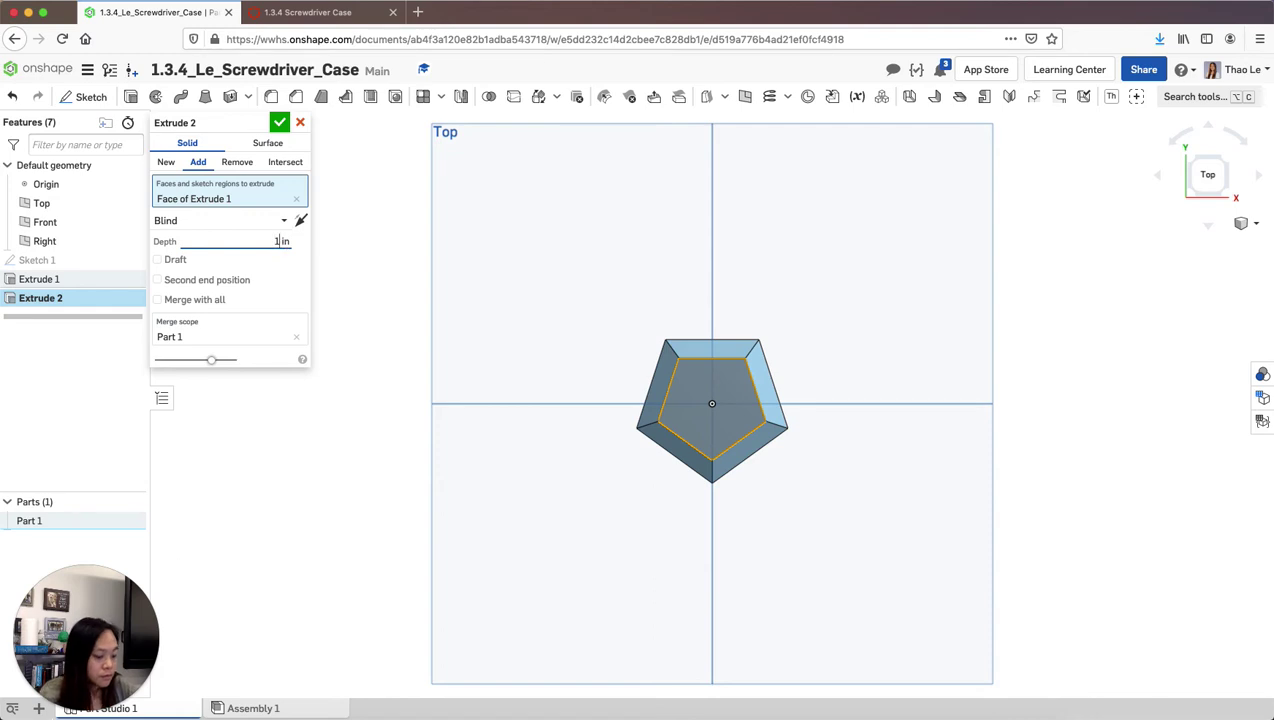
left_click(158, 260)
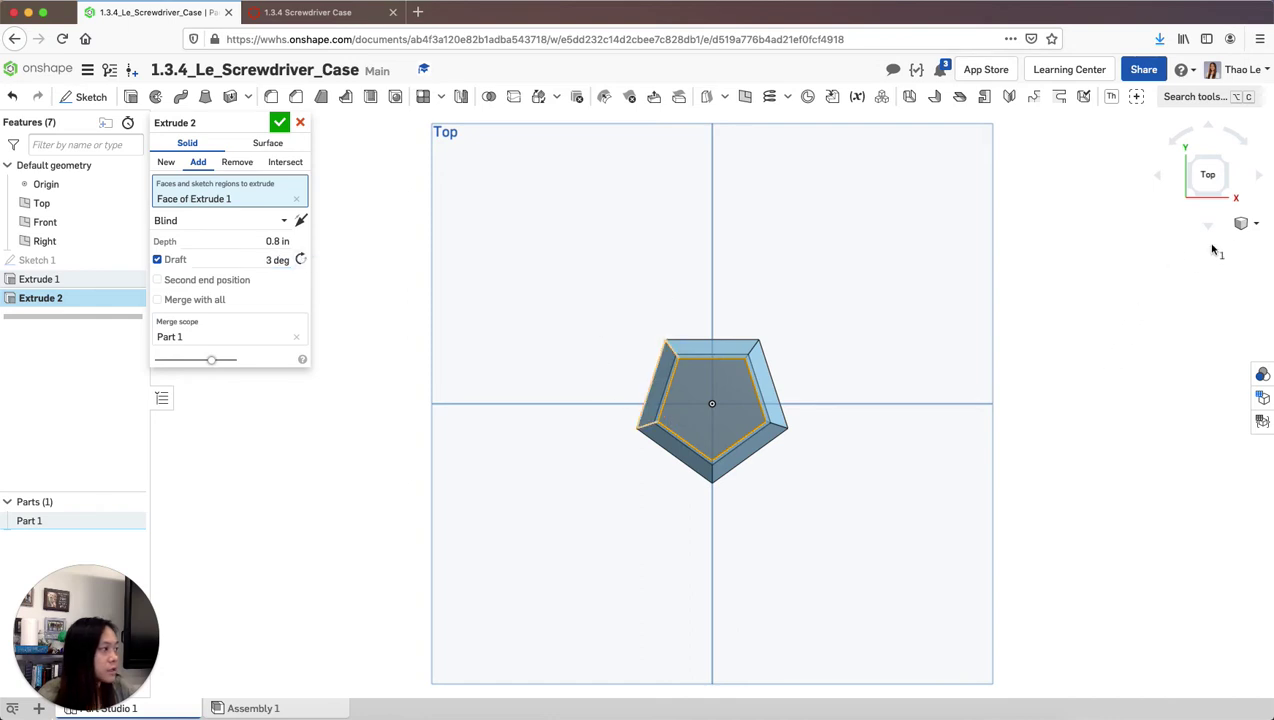
left_click(1243, 223)
left_click(1160, 246)
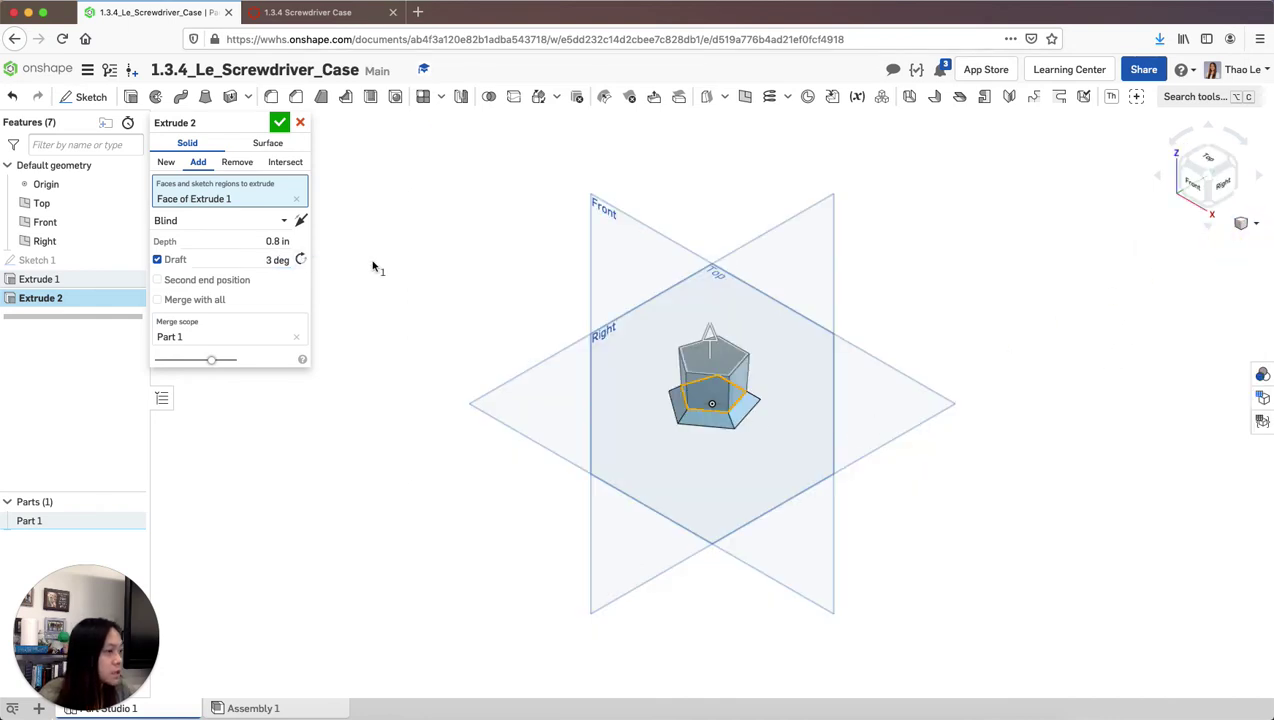
left_click(301, 260)
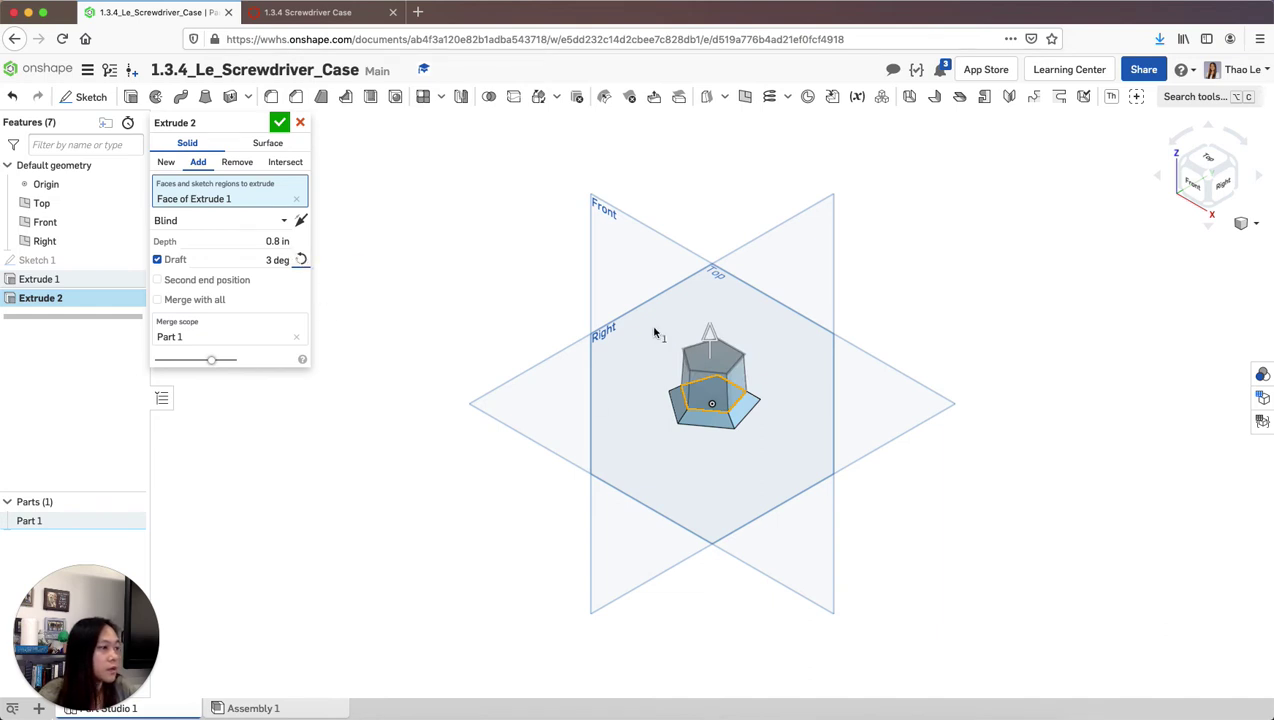
left_click(280, 122)
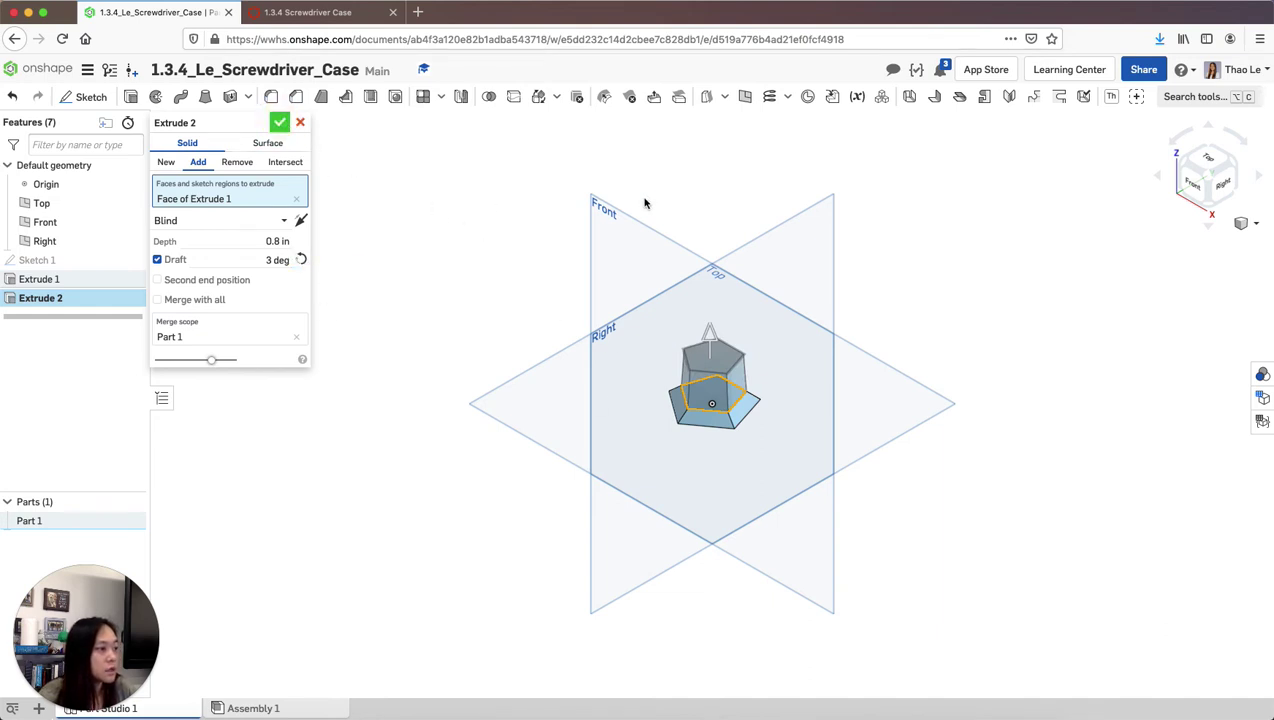
Start a sketch on the raised pentagonal top face and draw a circle about 0.86 in in diameter centred on the origin
left_click(1210, 160)
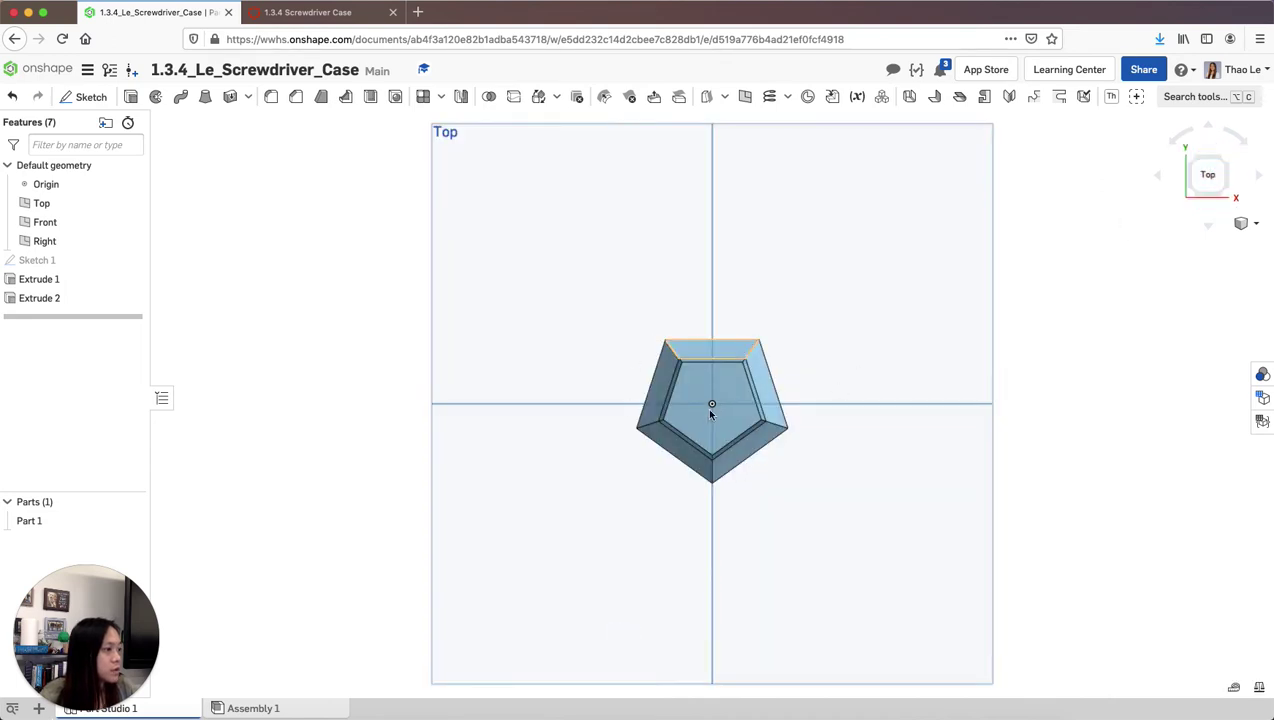
left_click(85, 96)
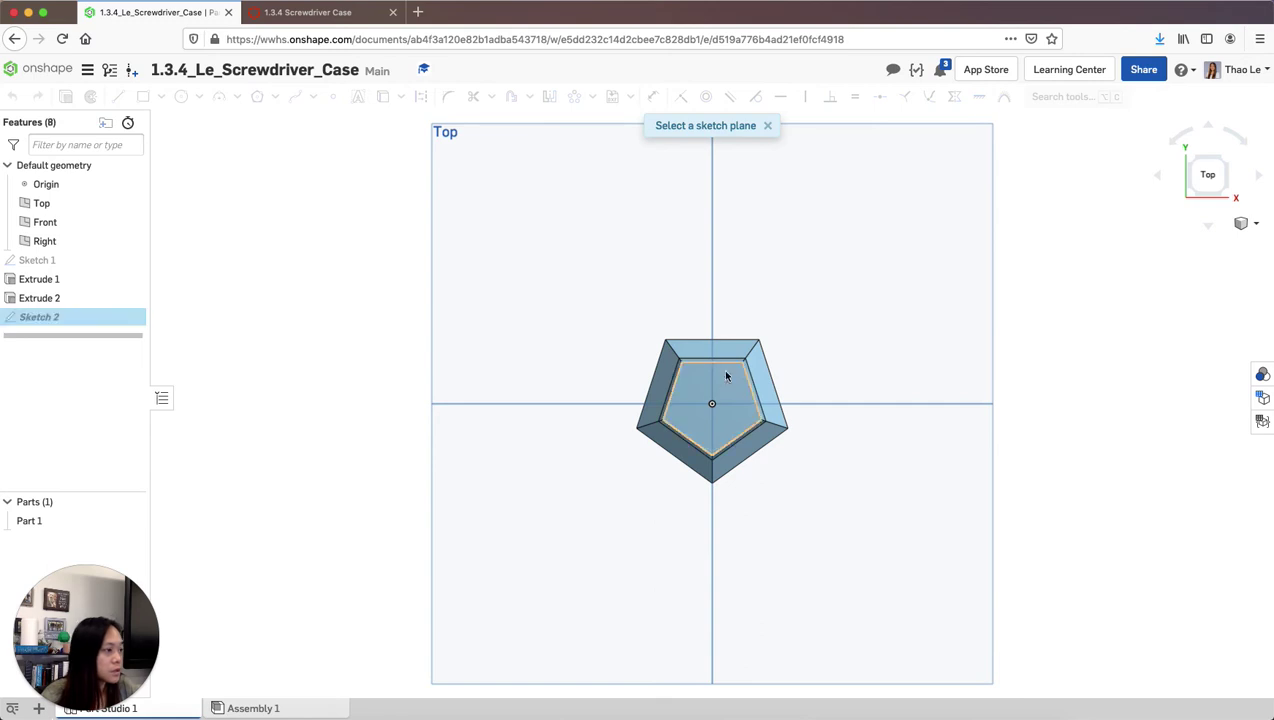
left_click(724, 398)
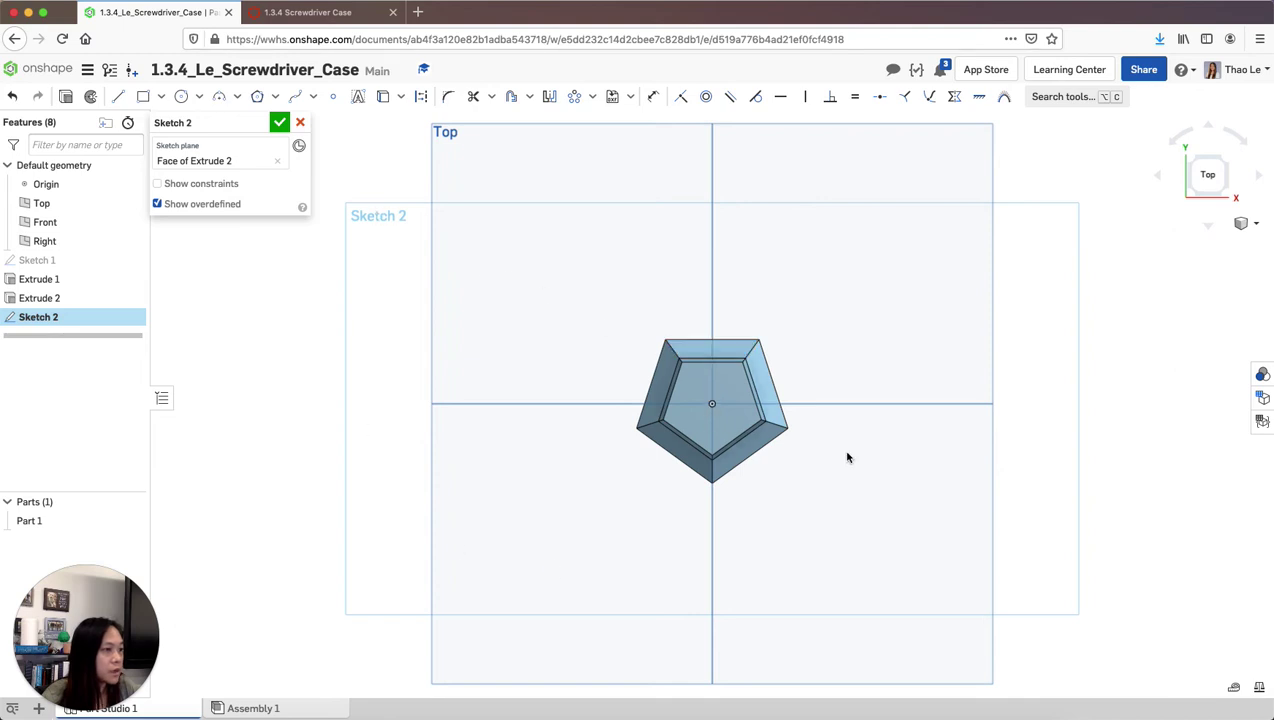
left_click(199, 96)
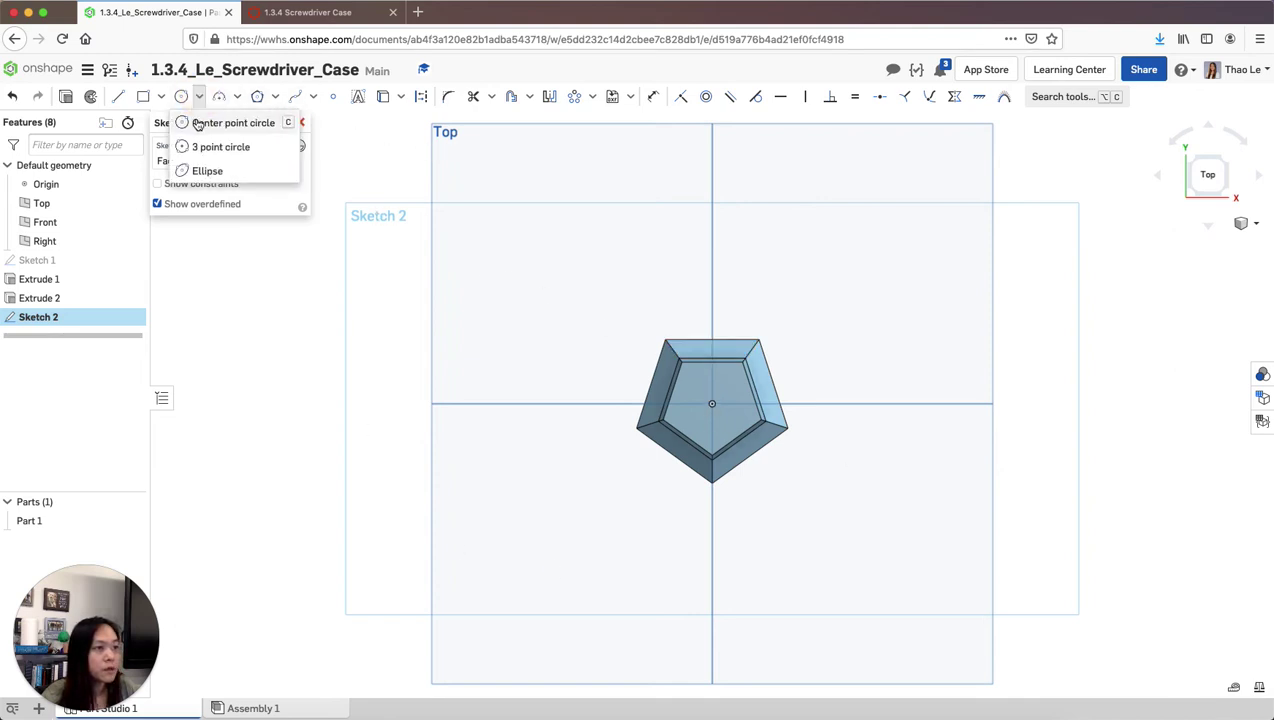
left_click(197, 122)
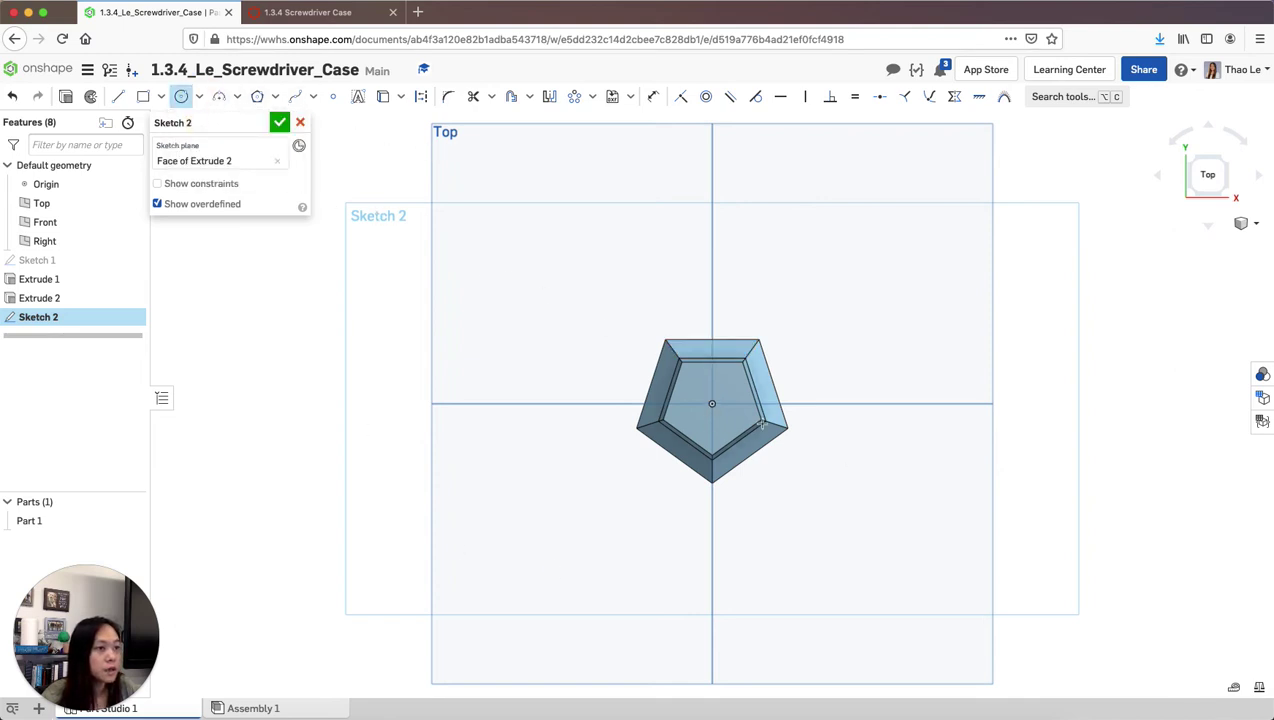
left_click(712, 404)
scroll(718, 386, "up", 3)
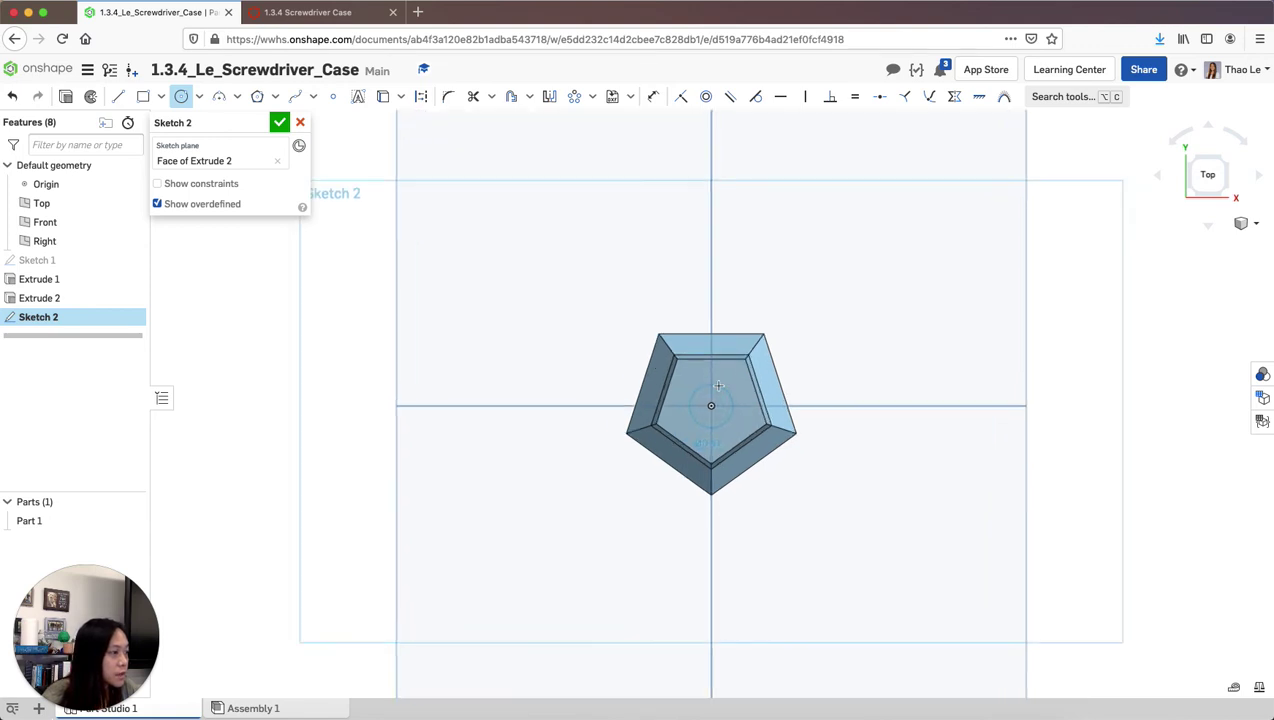
scroll(718, 386, "up", 2)
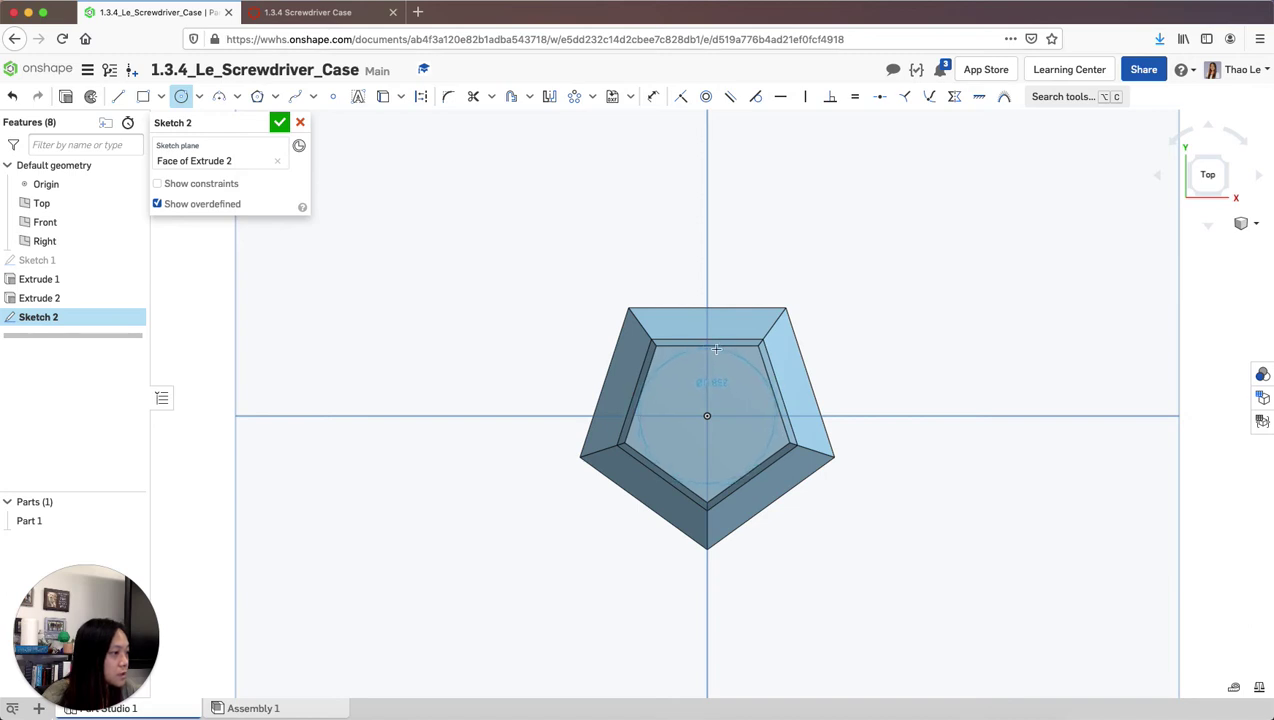
left_click(717, 348)
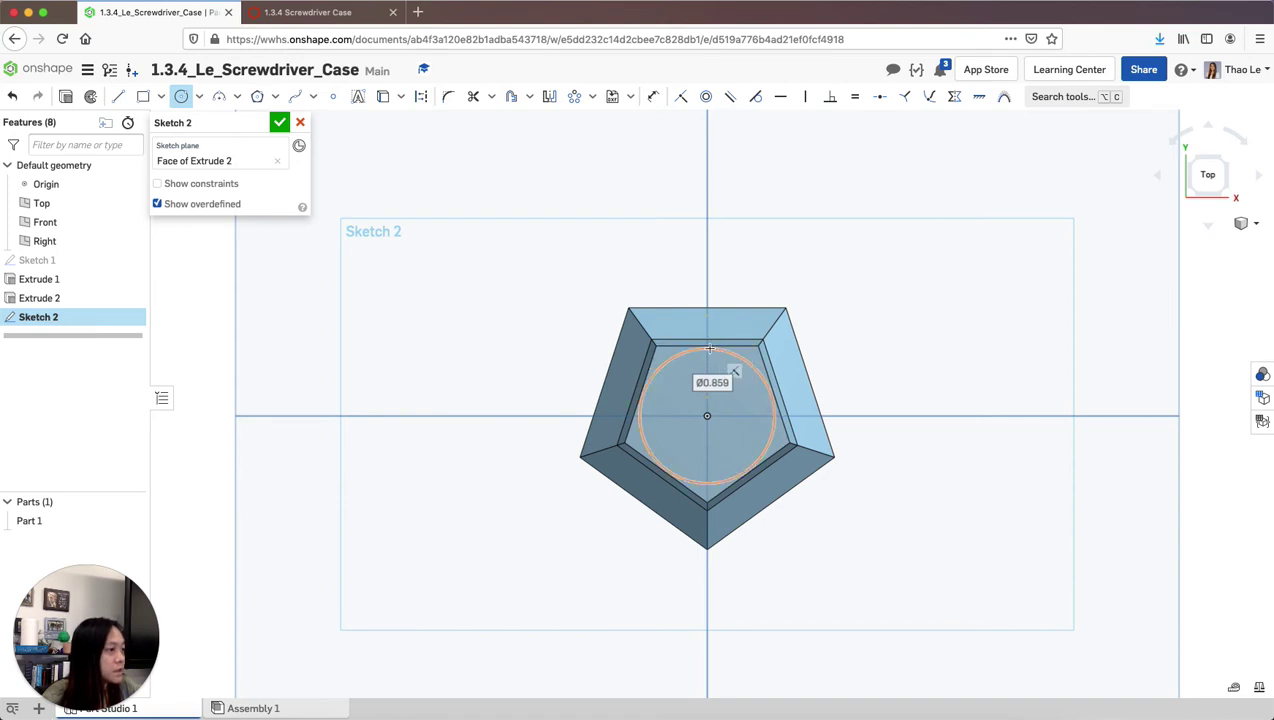
Make the circle tangent to the upper horizontal edge of the small pentagonal face
left_click(755, 97)
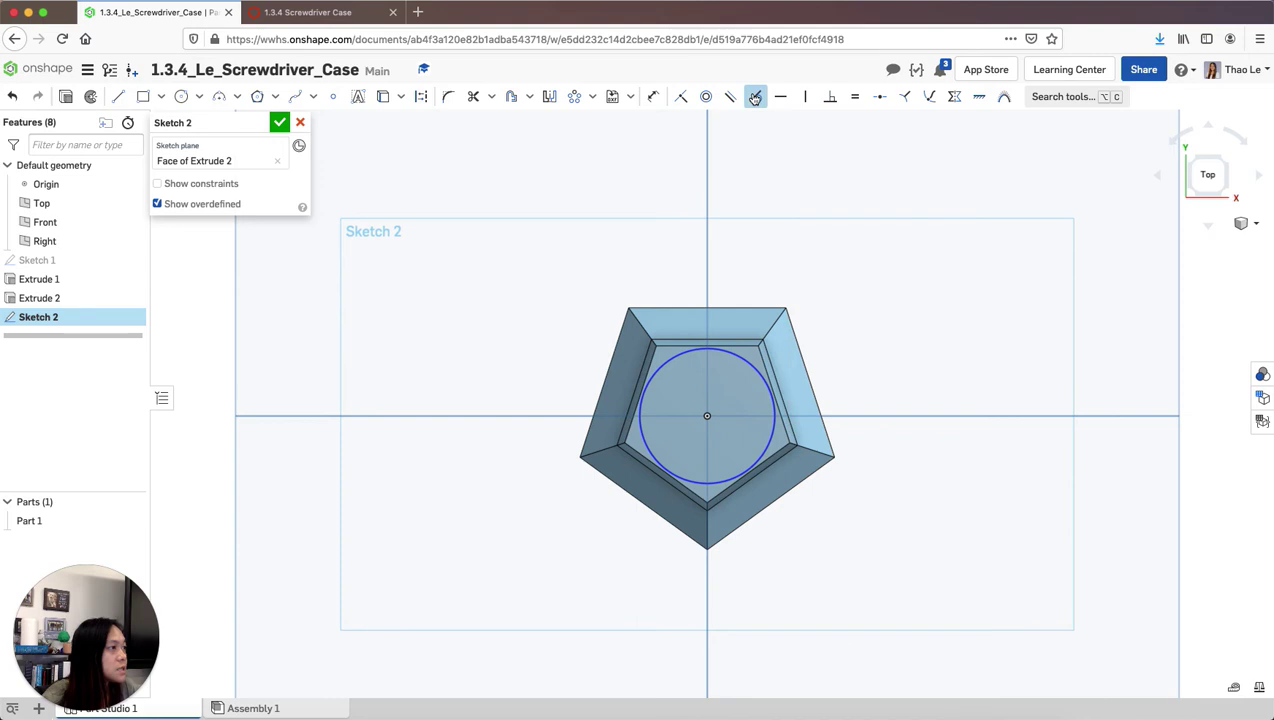
left_click(731, 350)
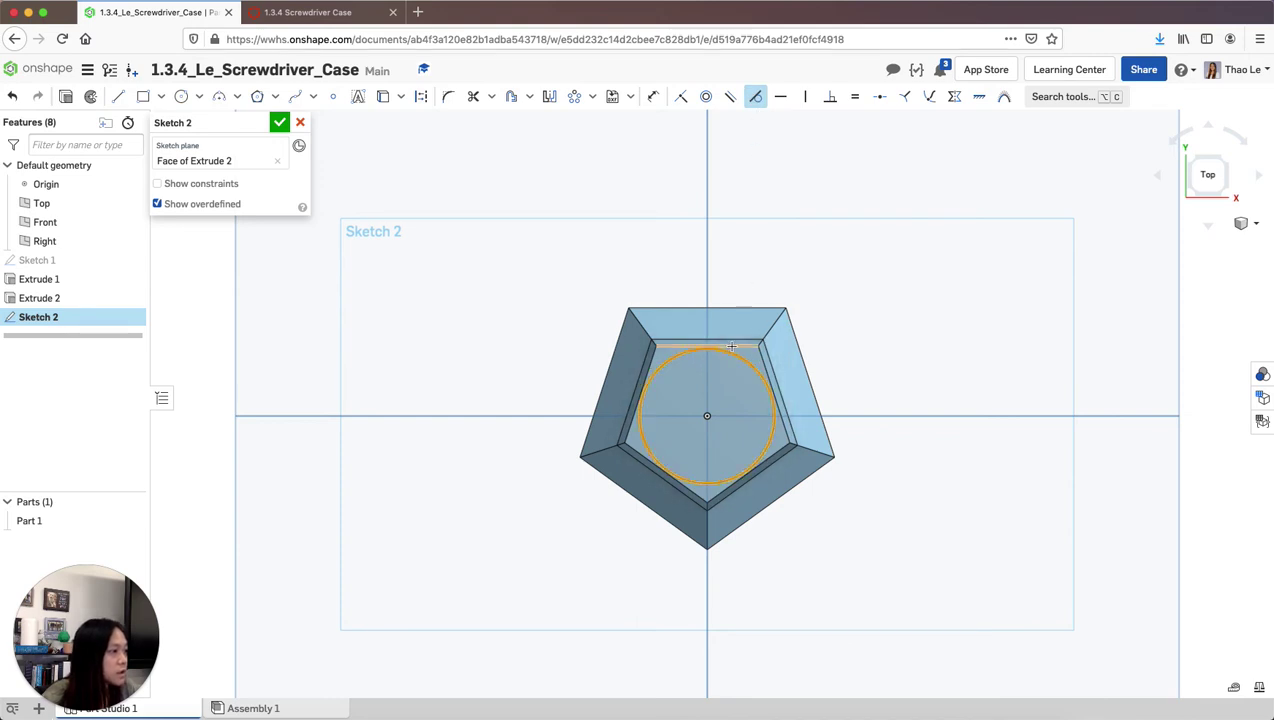
left_click(731, 346)
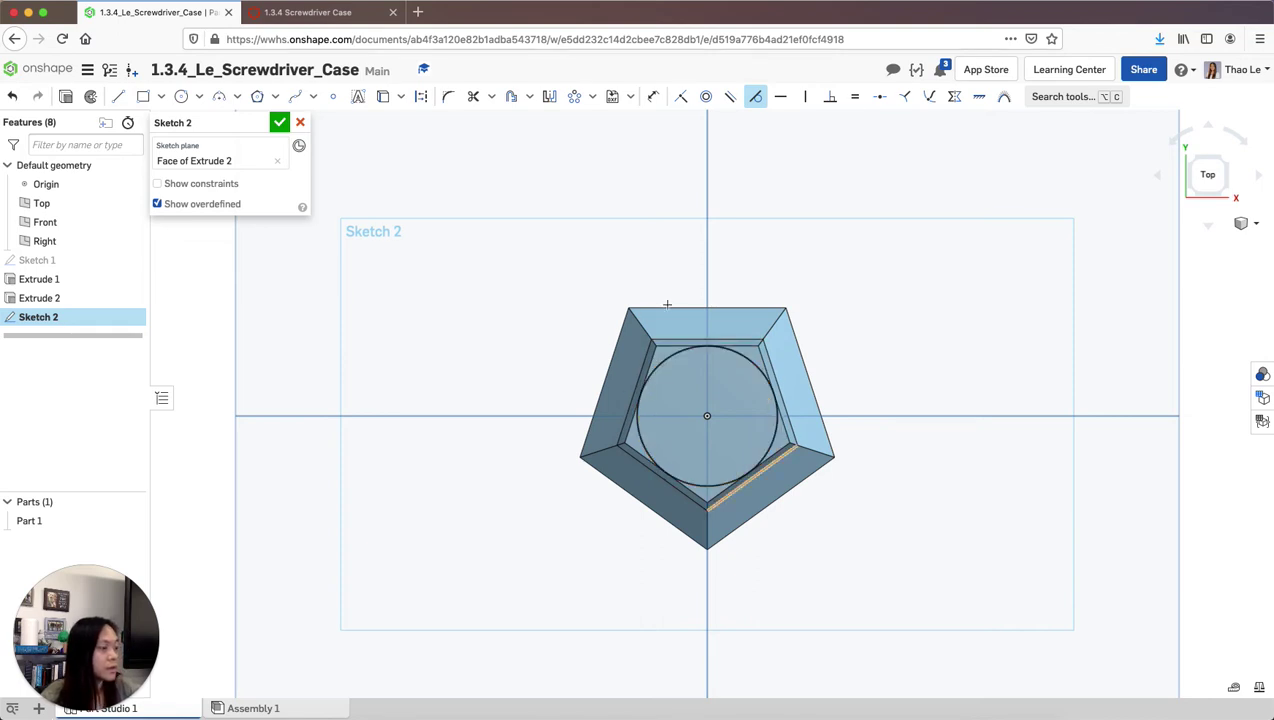
Draw a concentric circle about 2.34 in in diameter from the origin, enclosing the whole part, and finish the sketch
left_click(199, 96)
left_click(197, 124)
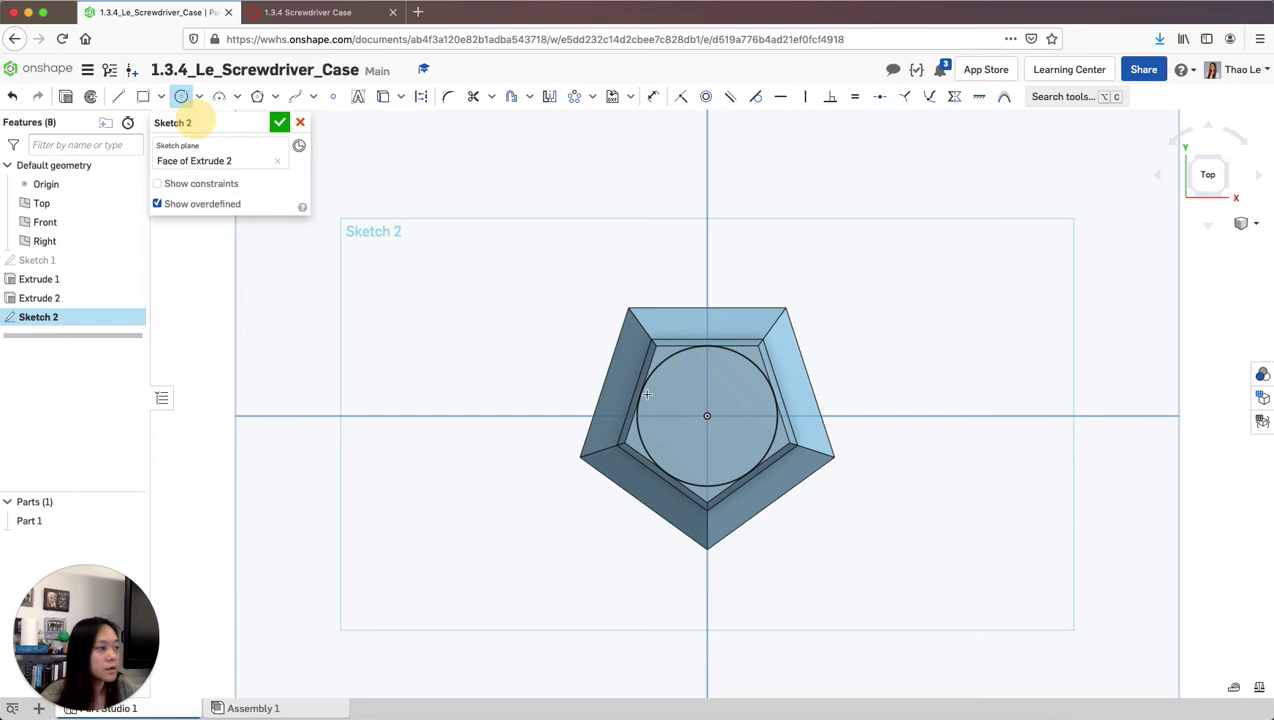
left_click(707, 415)
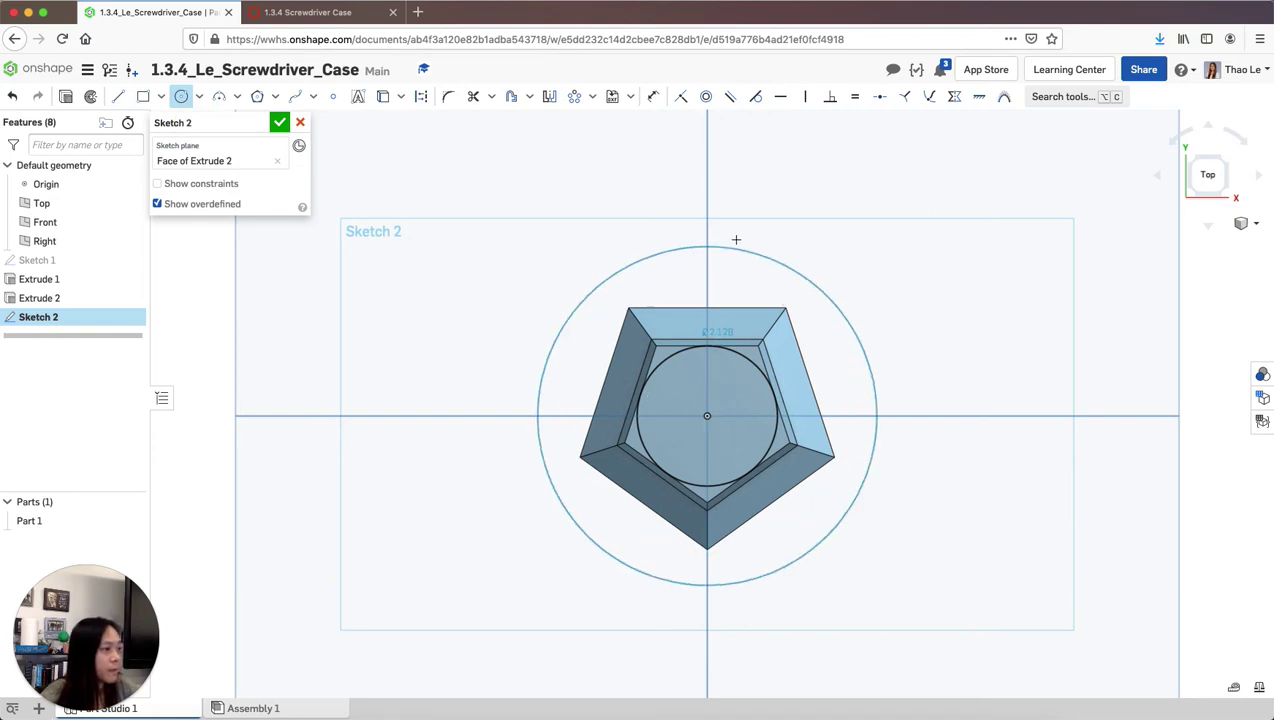
left_click(740, 235)
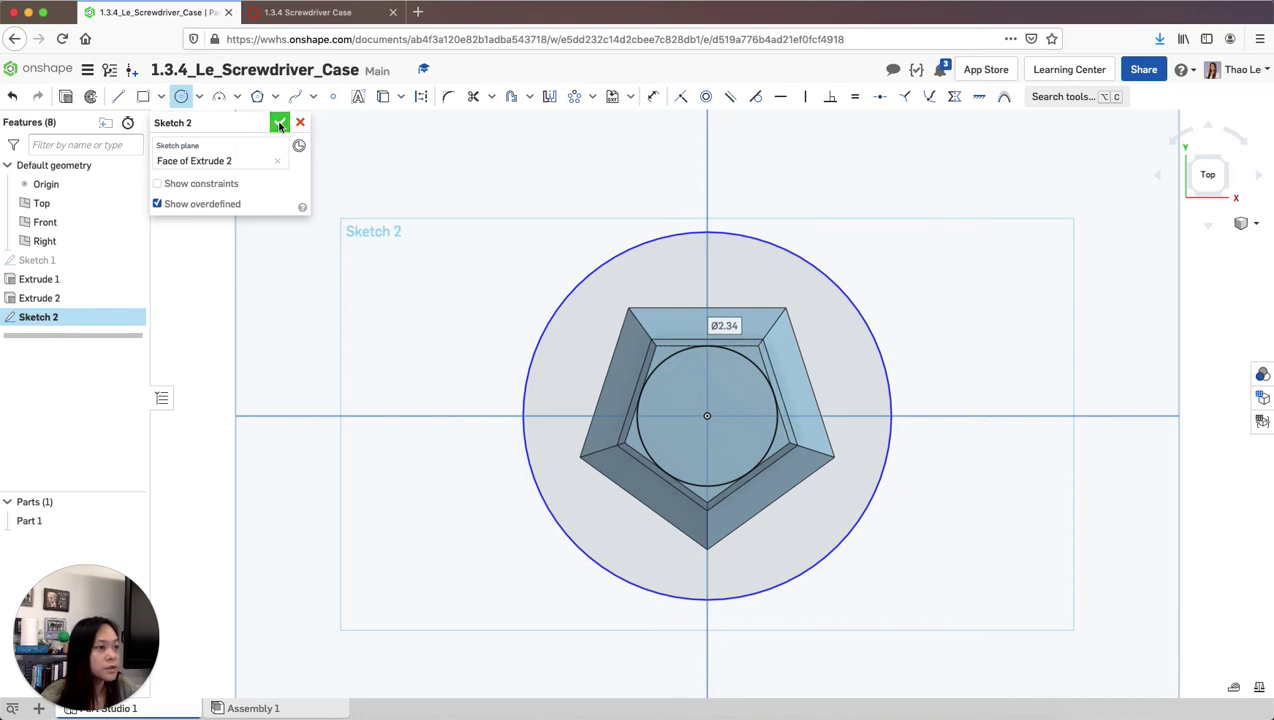
left_click(280, 124)
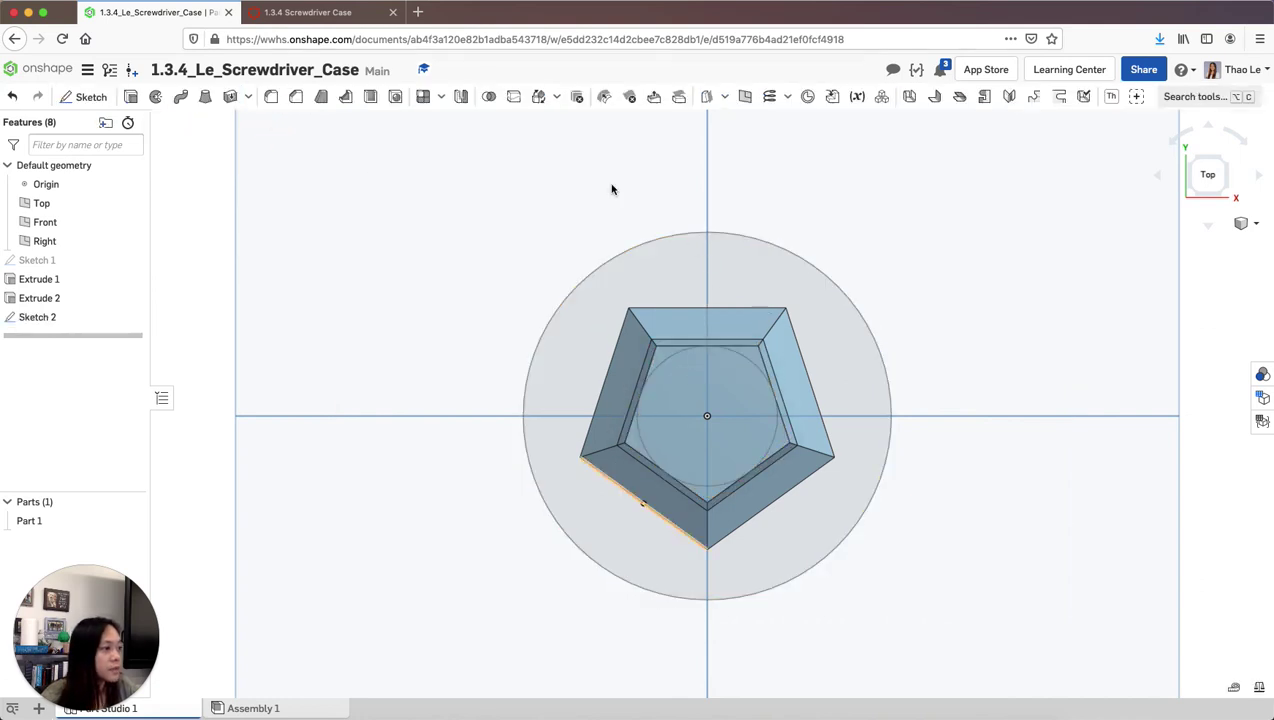
Start an extrude of the five corner regions outside the small circle together with the surrounding region out to the large circle
left_click(132, 97)
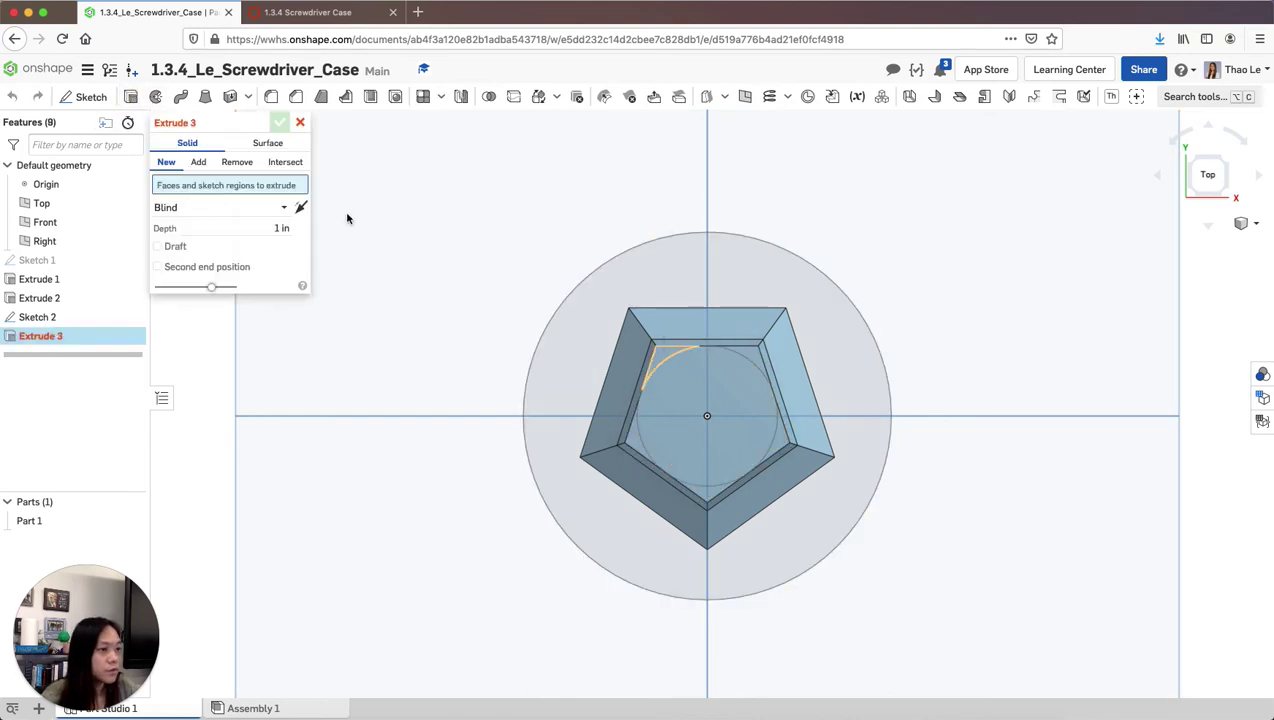
left_click(659, 359)
left_click(748, 357)
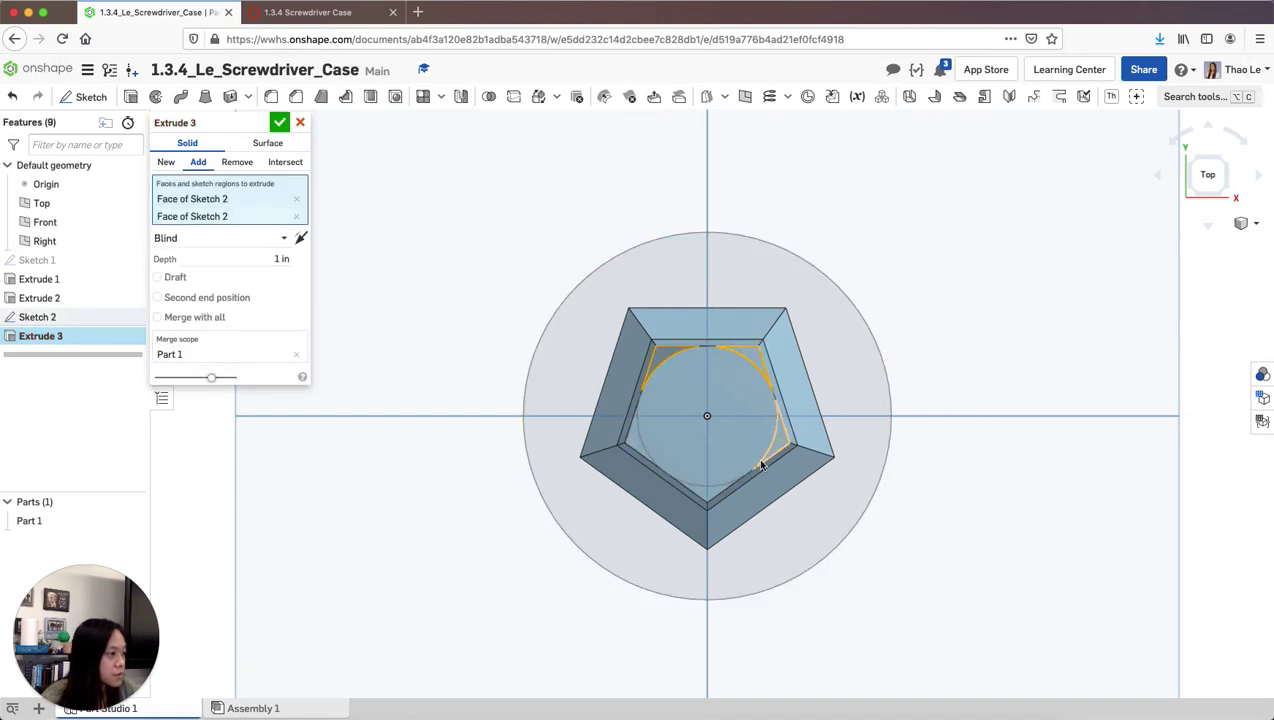
left_click(713, 494)
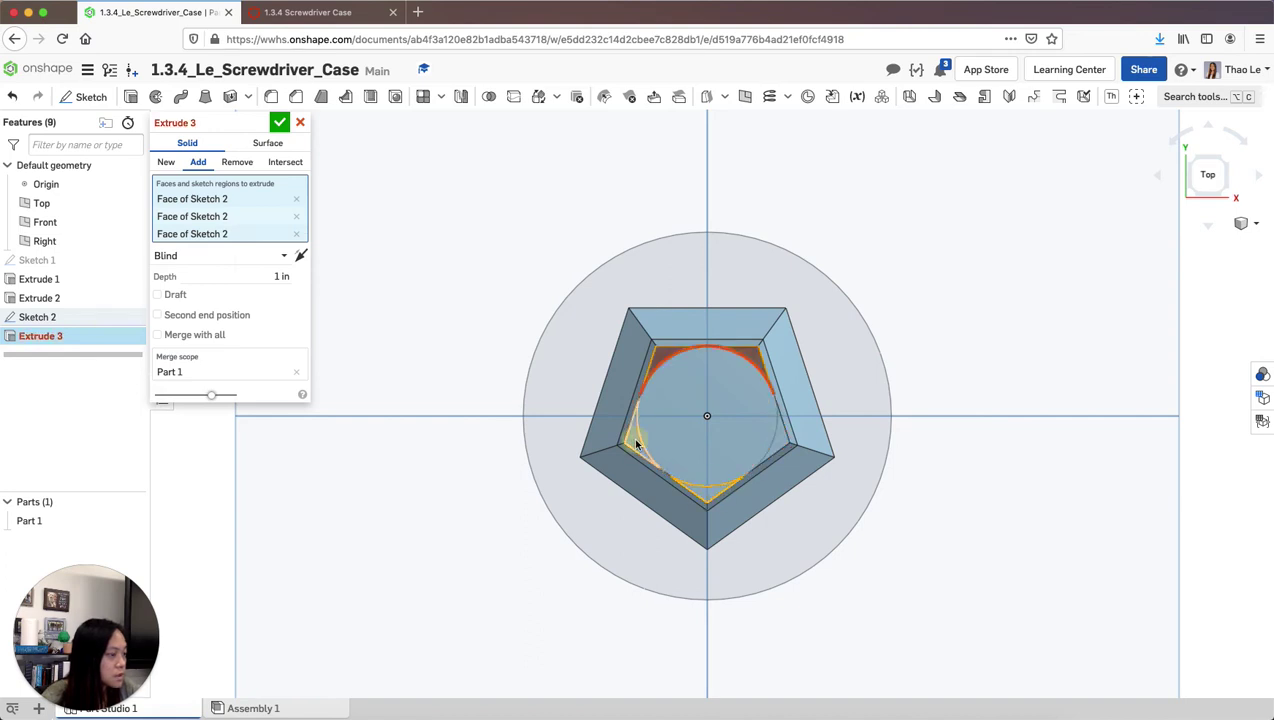
left_click(681, 492)
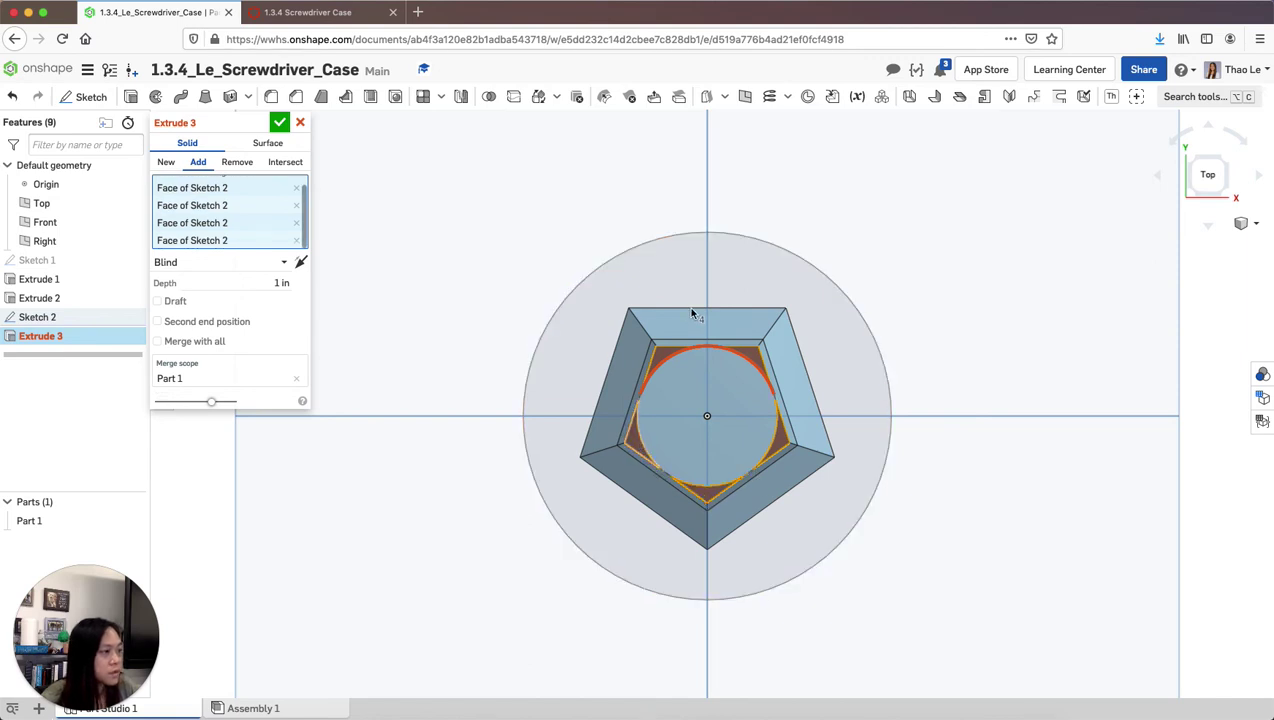
left_click(853, 416)
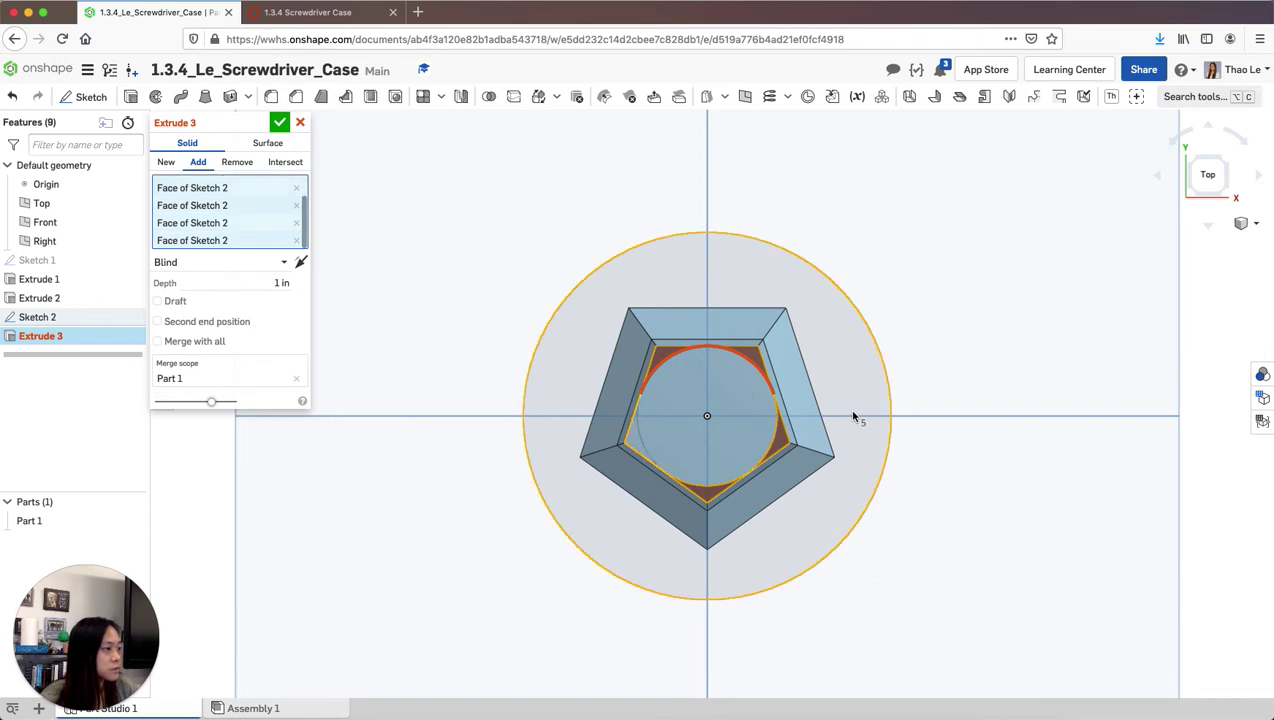
left_click(853, 416)
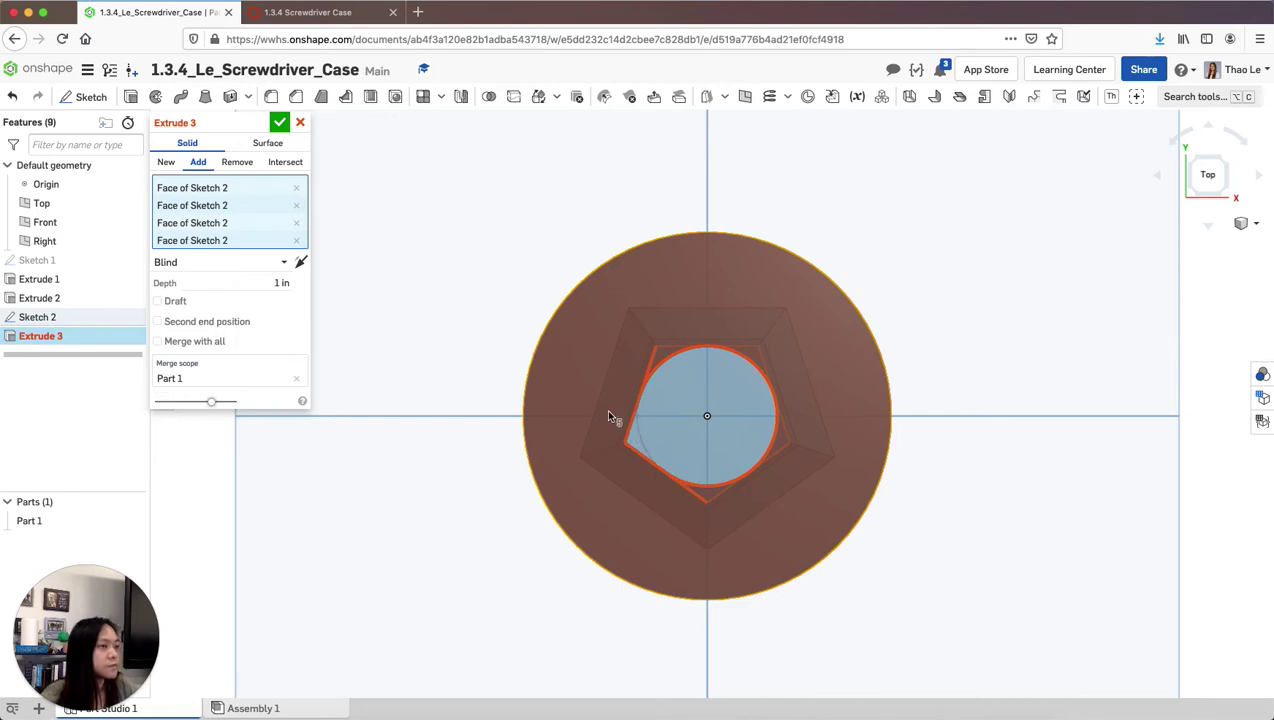
left_click(632, 447)
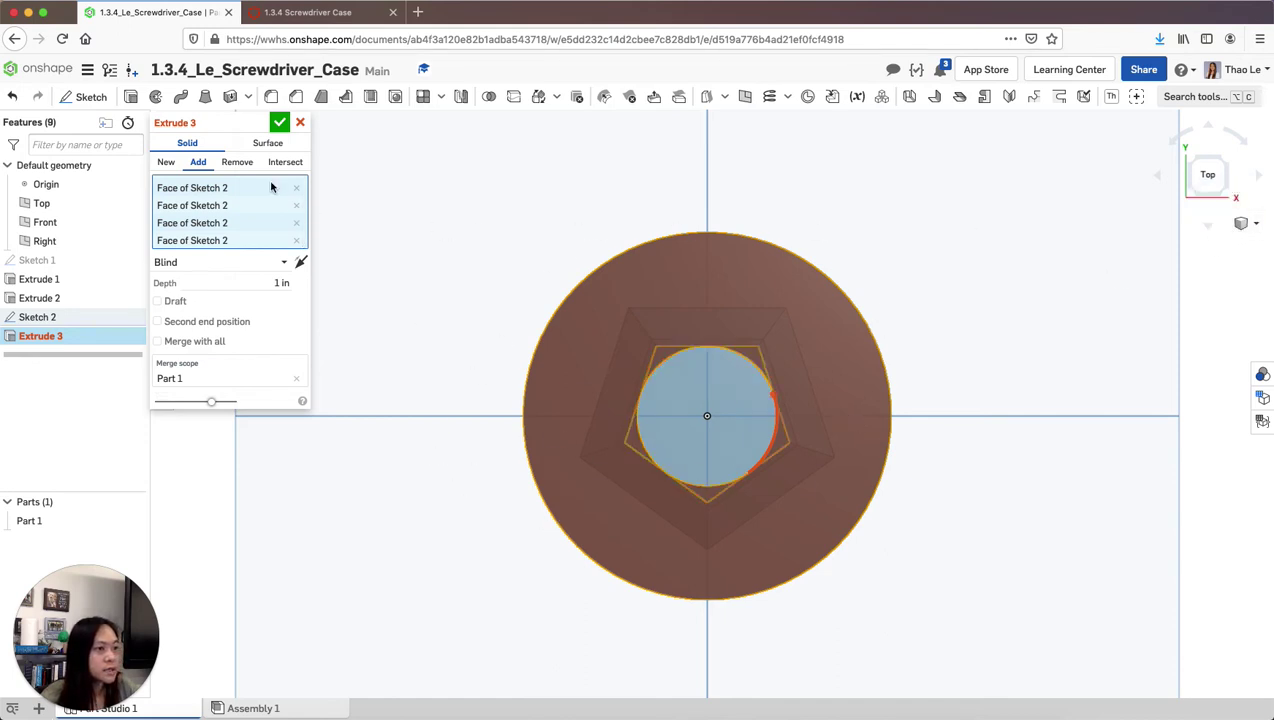
Make the extrude remove material from Part 1 with a 60 degree draft, check it in an isometric view and accept it
left_click(237, 162)
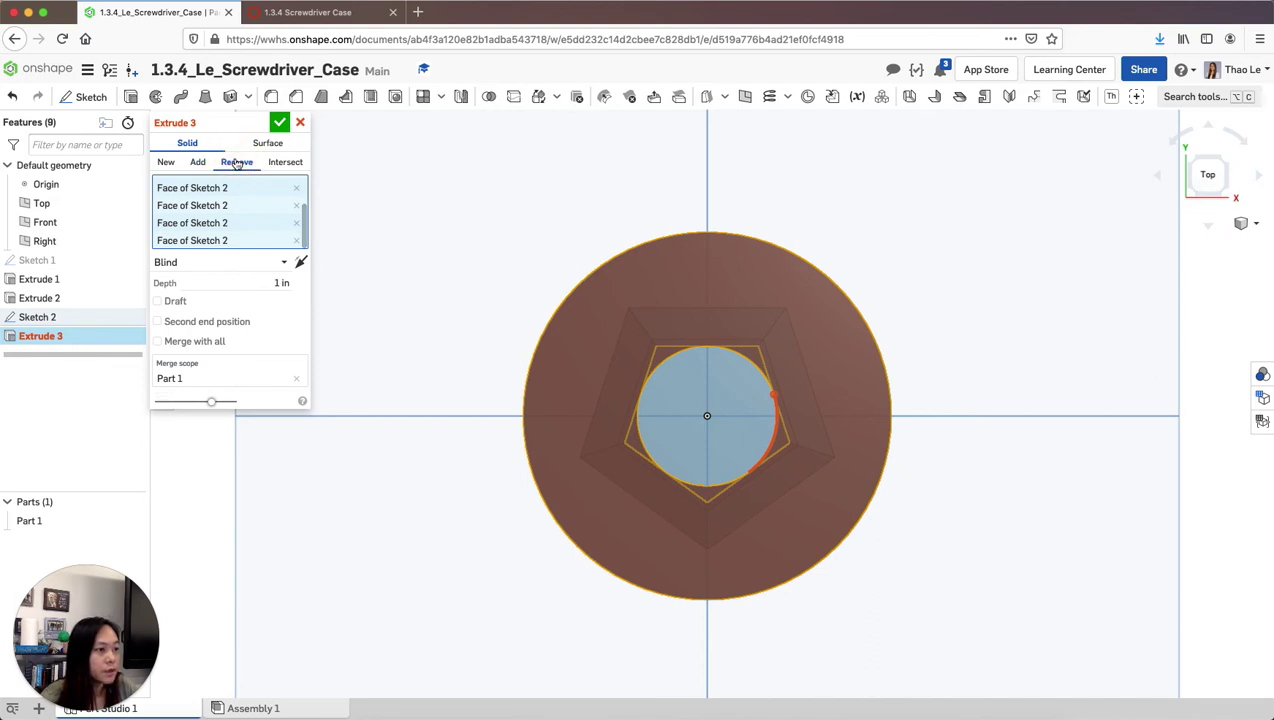
left_click(171, 305)
left_click(270, 302)
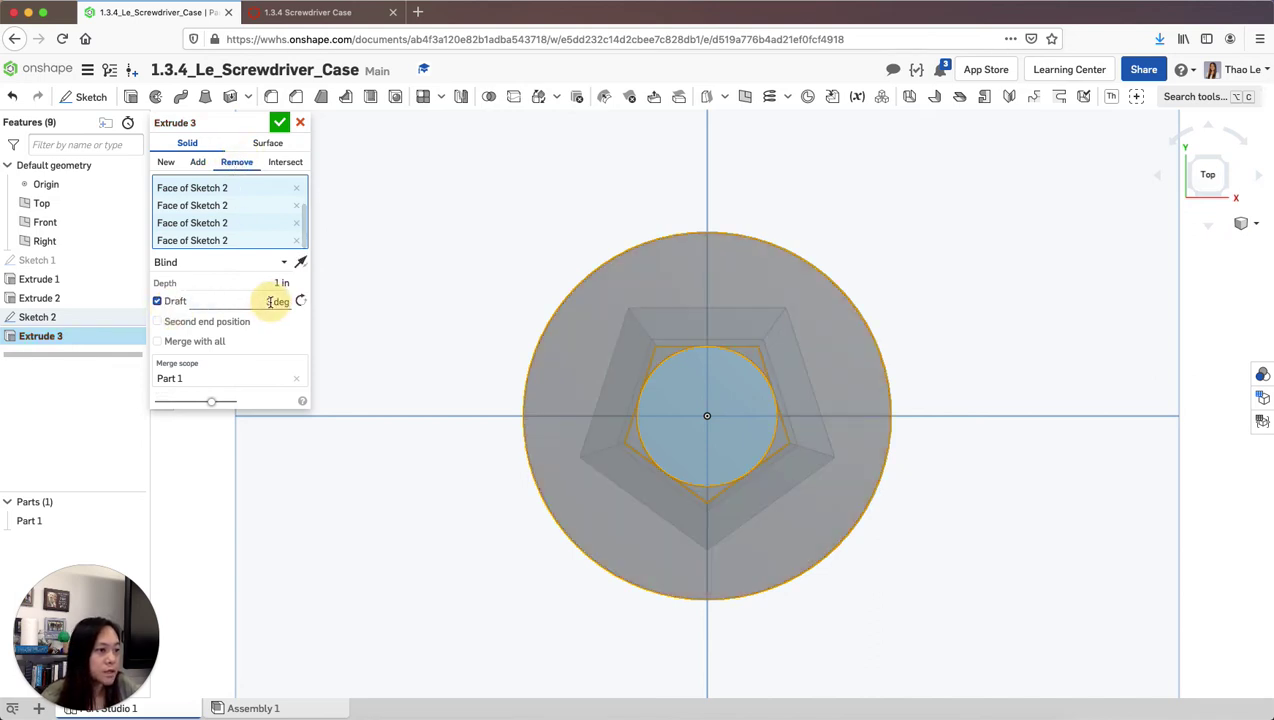
type("60")
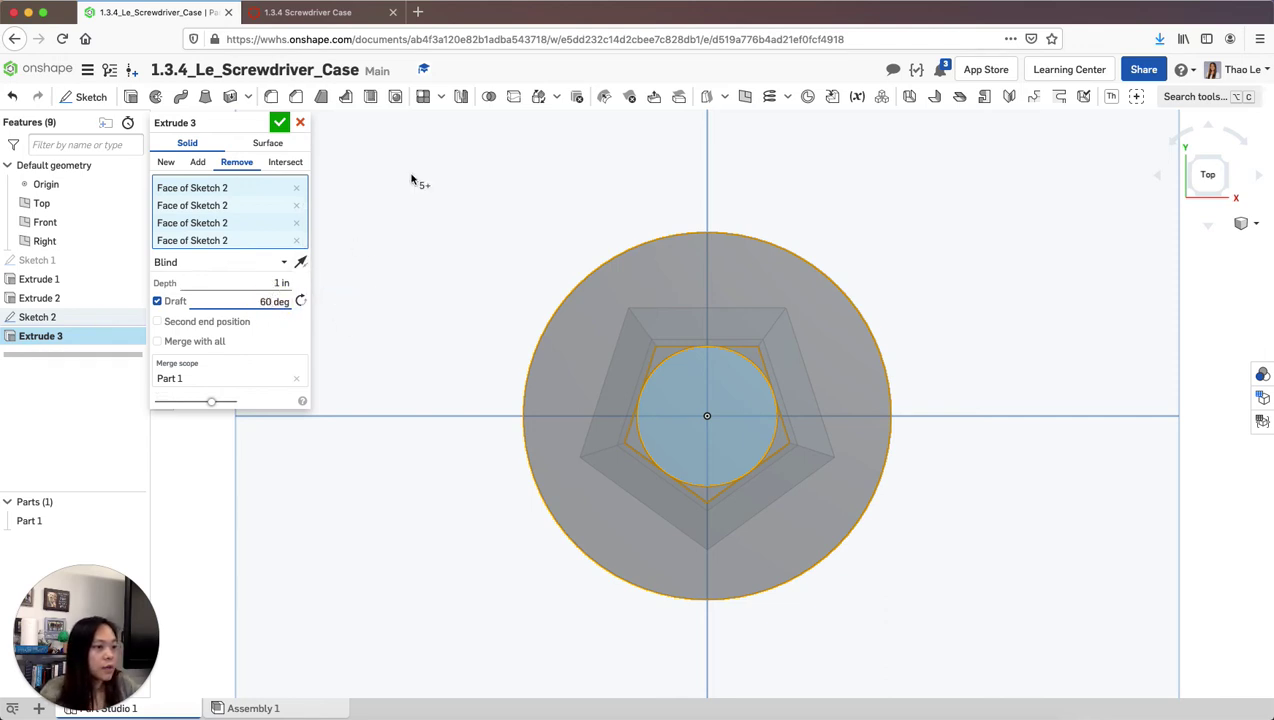
left_click(1238, 225)
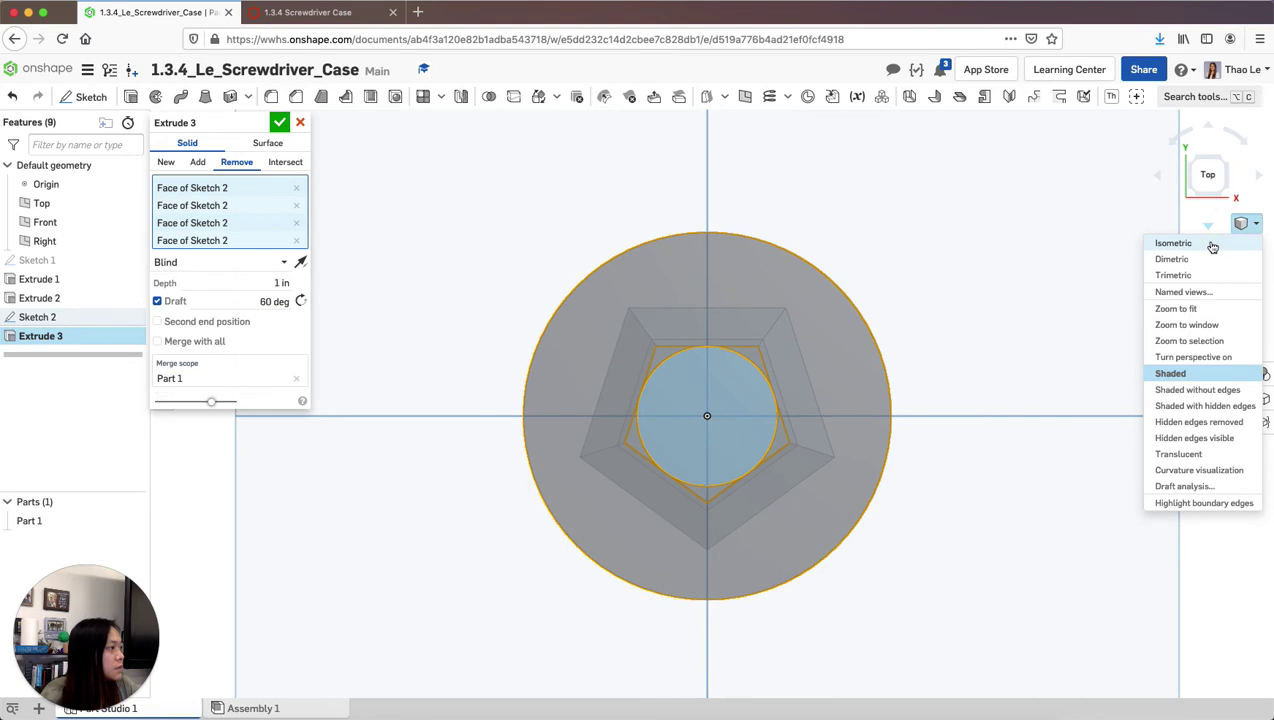
left_click(1211, 246)
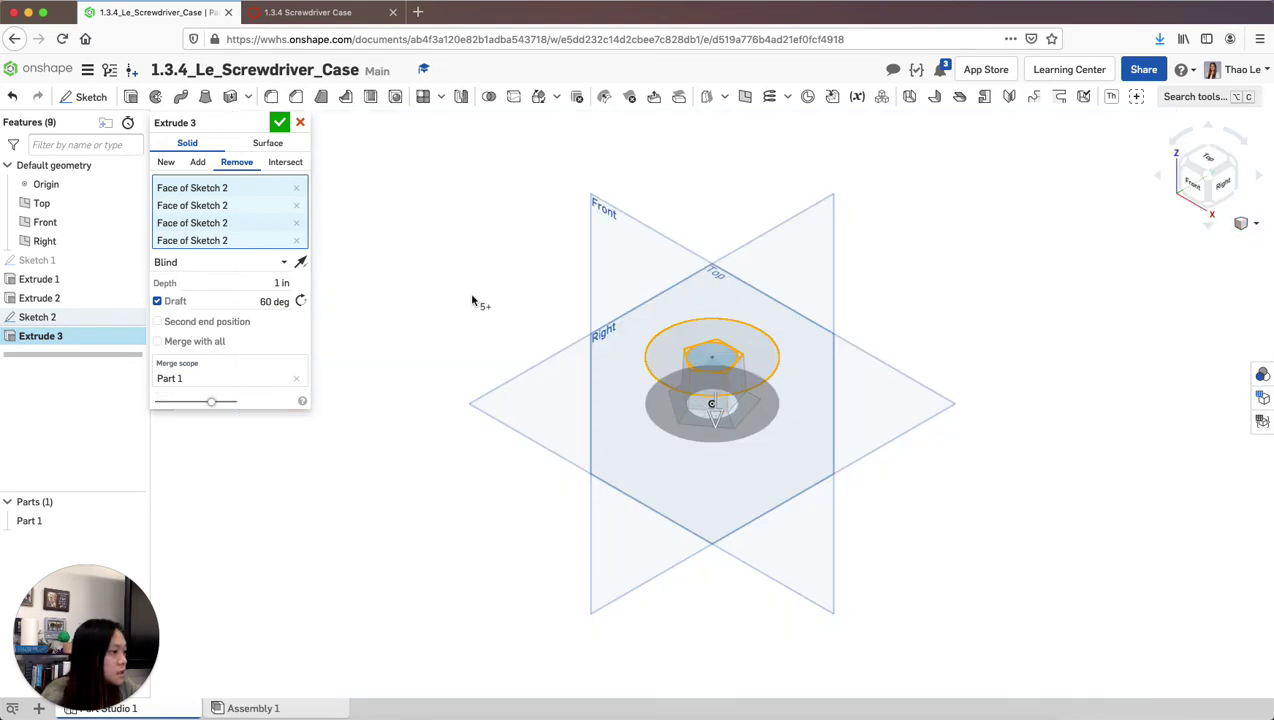
left_click(279, 122)
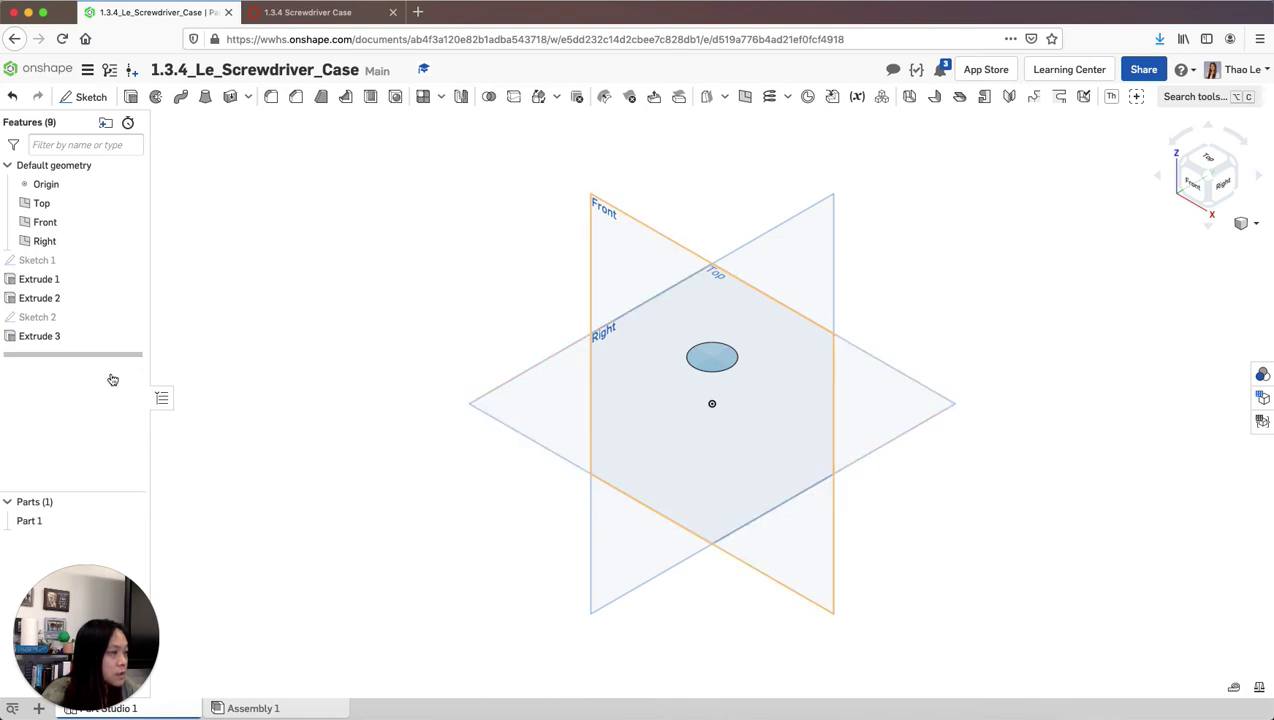
Edit Extrude 3 to reverse its draft direction, accept it and inspect the cut corners up close
left_click(67, 340)
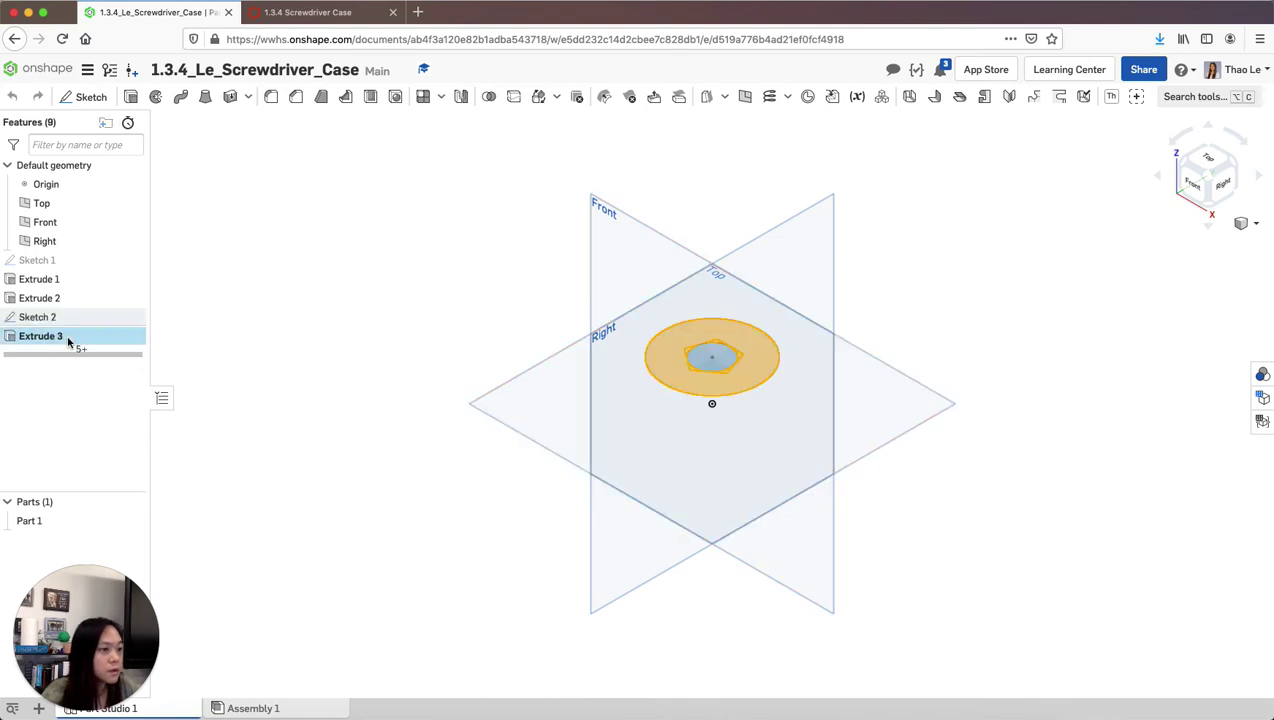
double_click(67, 340)
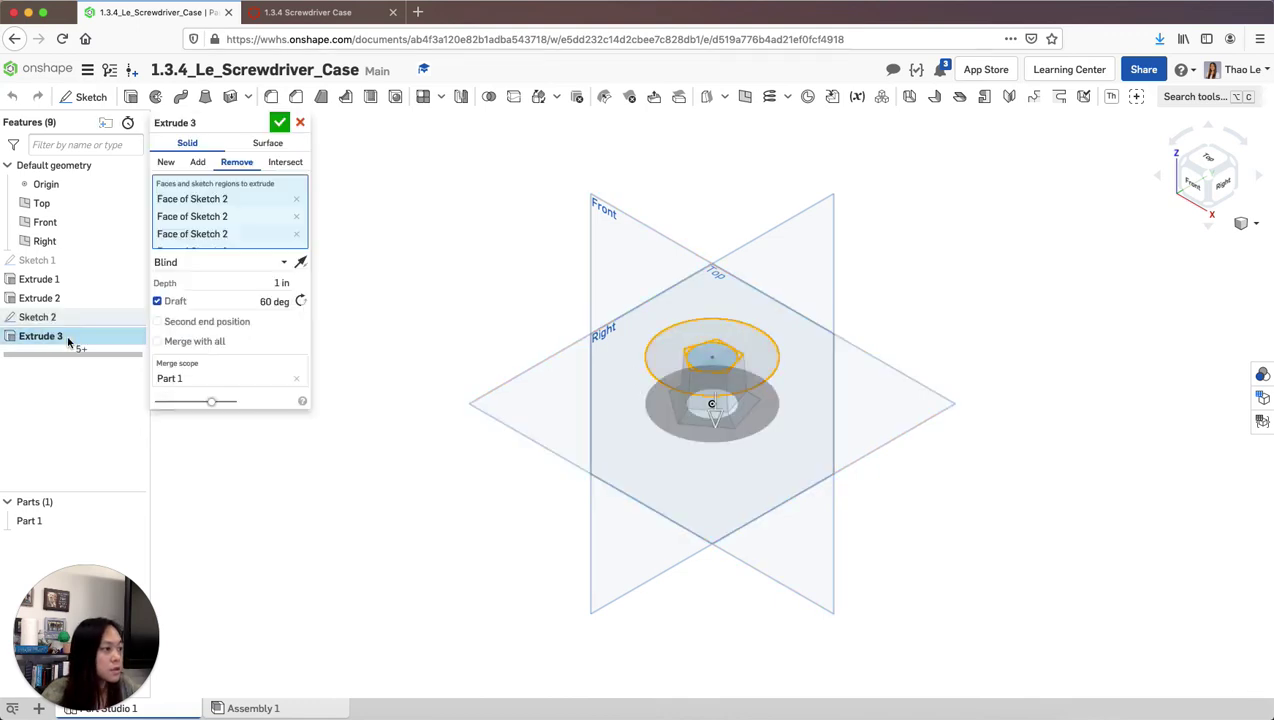
left_click(300, 304)
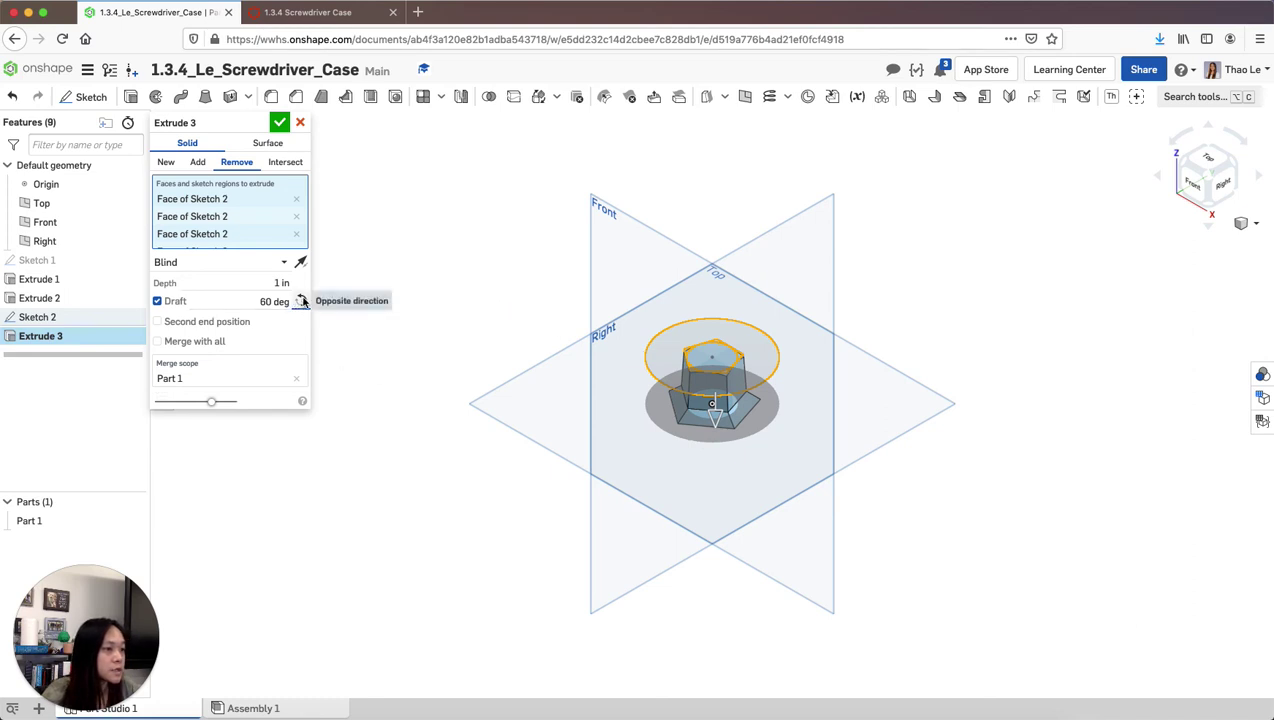
left_click(279, 123)
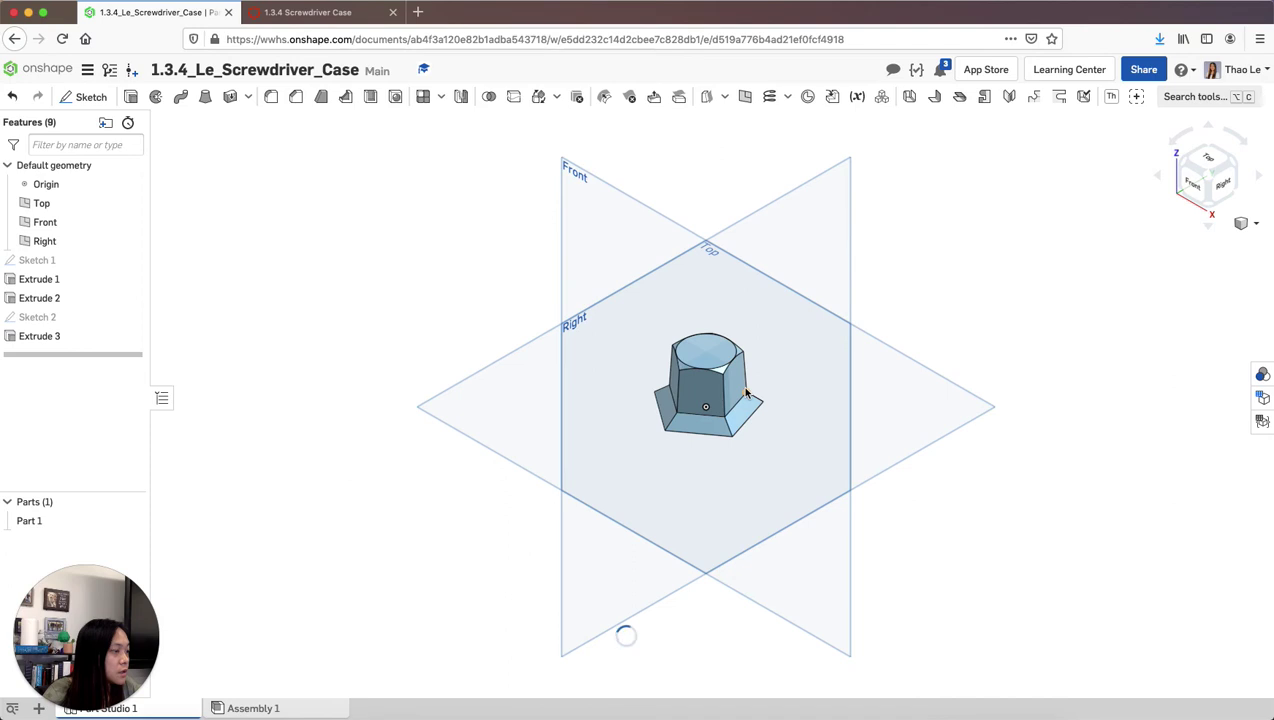
scroll(745, 393, "up", 6)
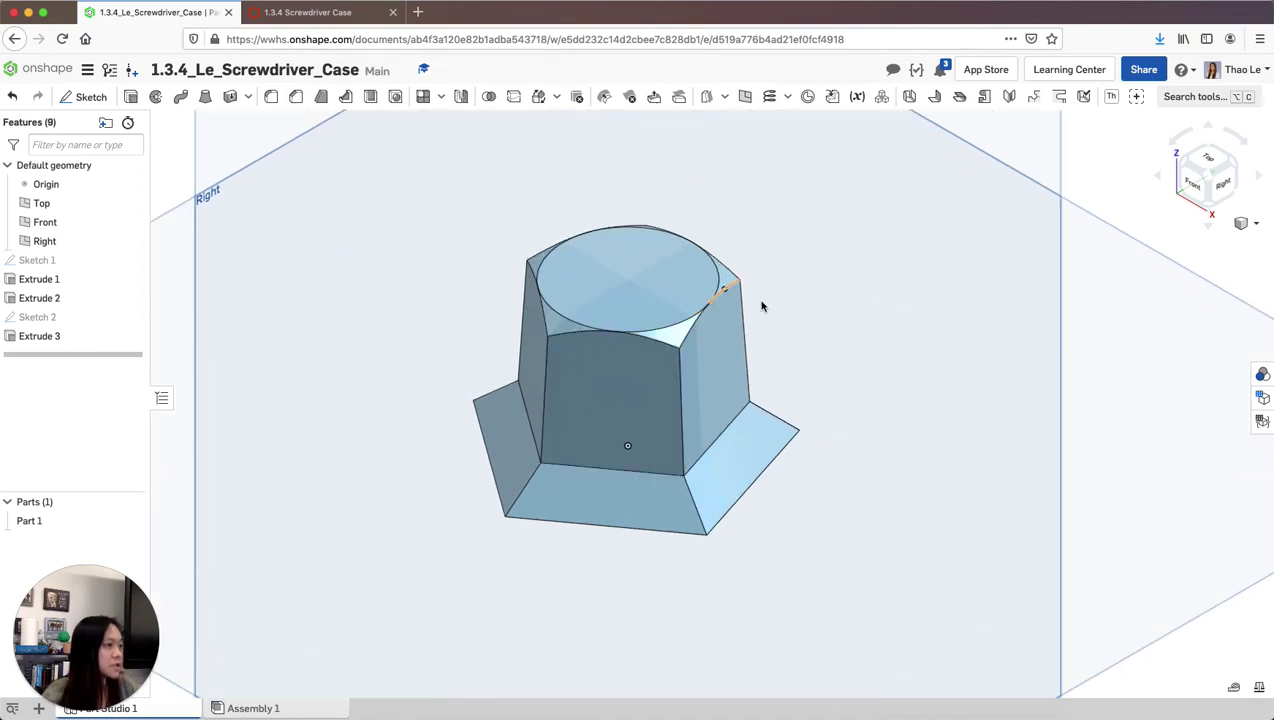
Start a new sketch with the part viewed from the top
left_click(1206, 160)
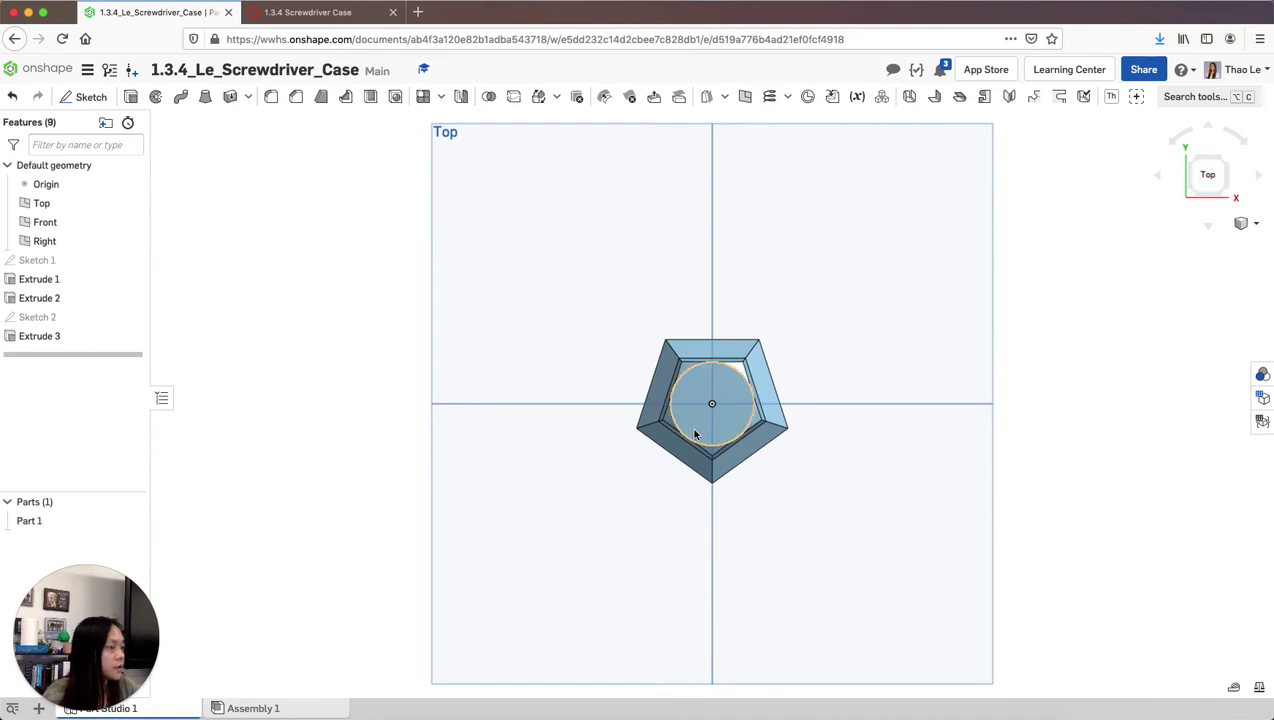
scroll(742, 404, "up", 4)
scroll(744, 408, "up", 1)
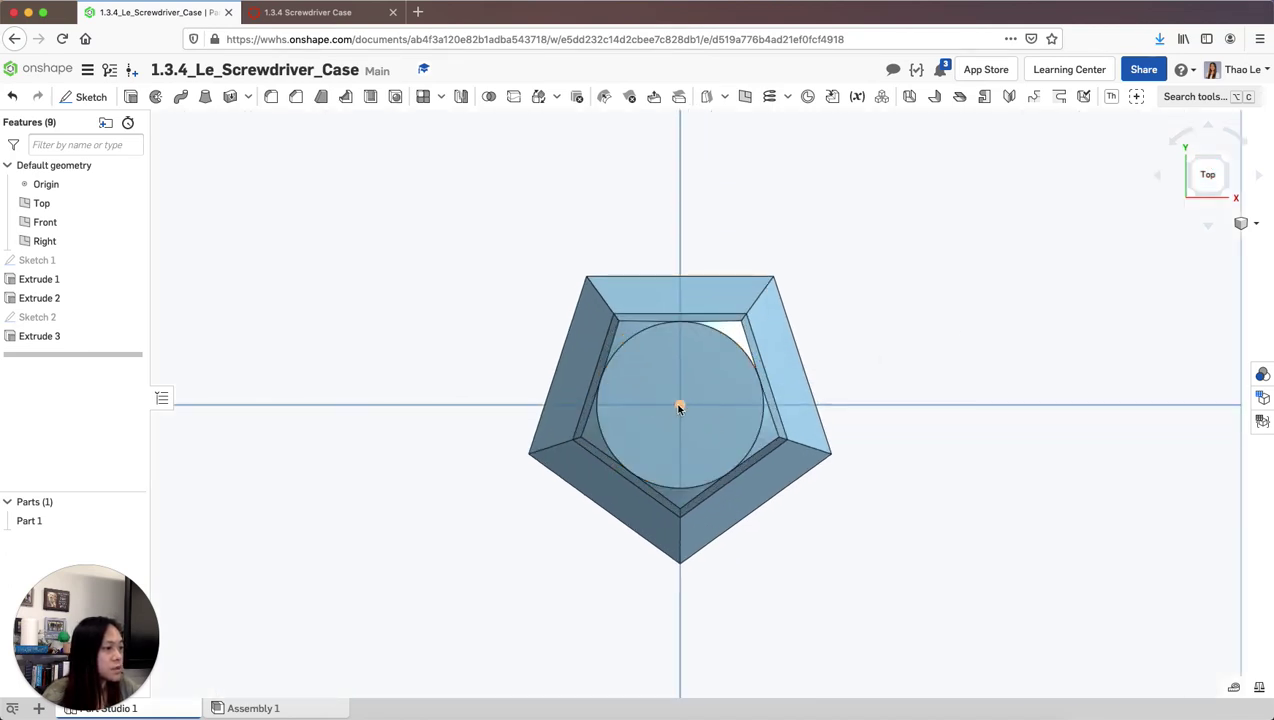
left_click(764, 410)
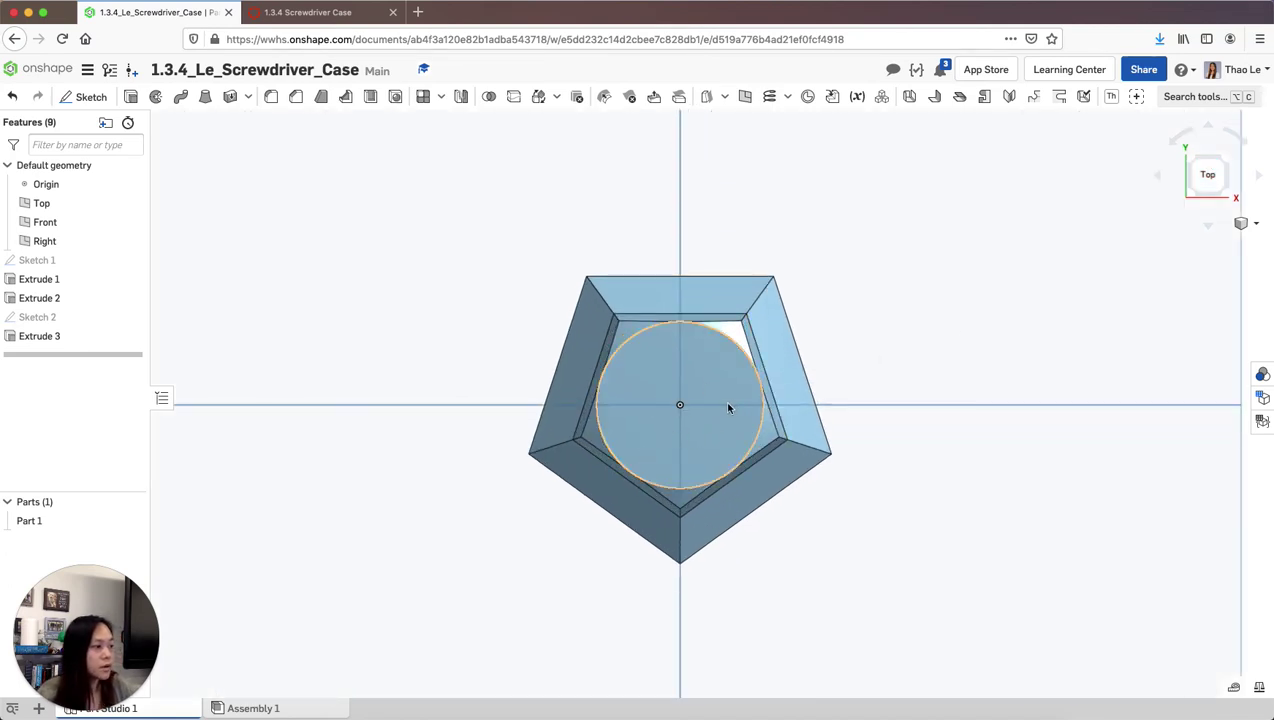
left_click(90, 97)
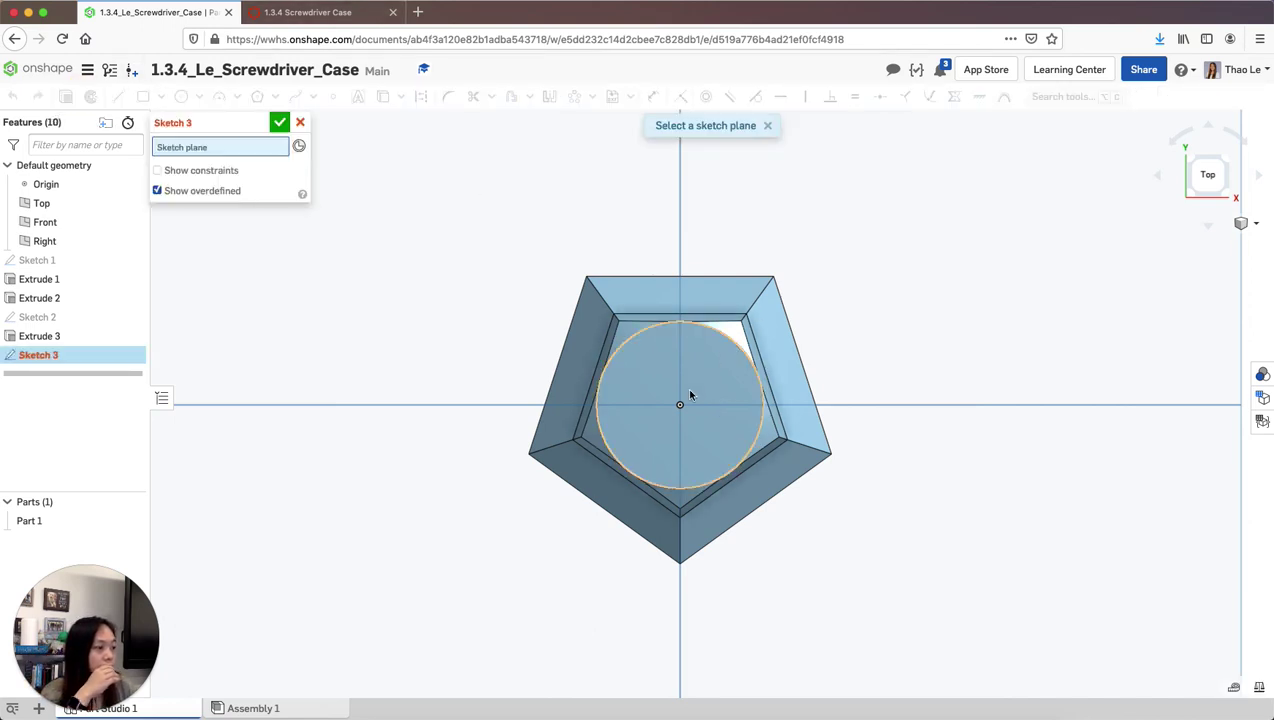
left_click(1243, 223)
left_click(1213, 246)
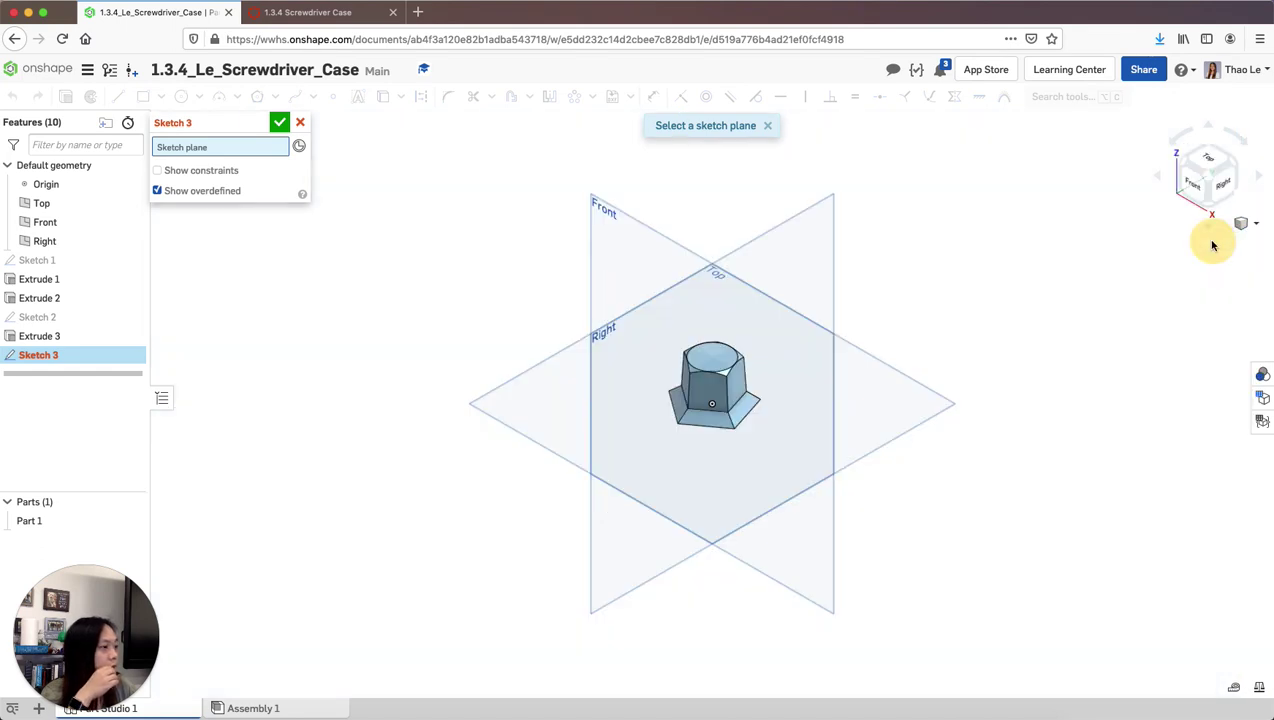
left_click(1208, 158)
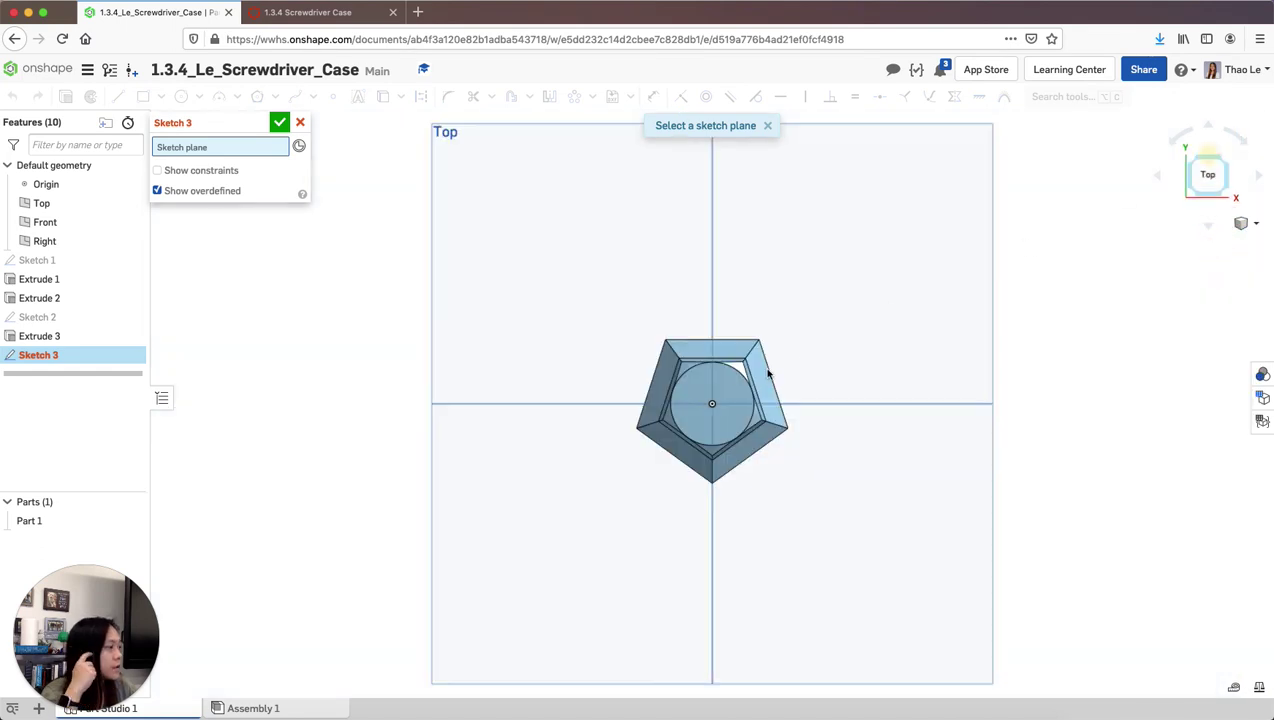
left_click(1255, 223)
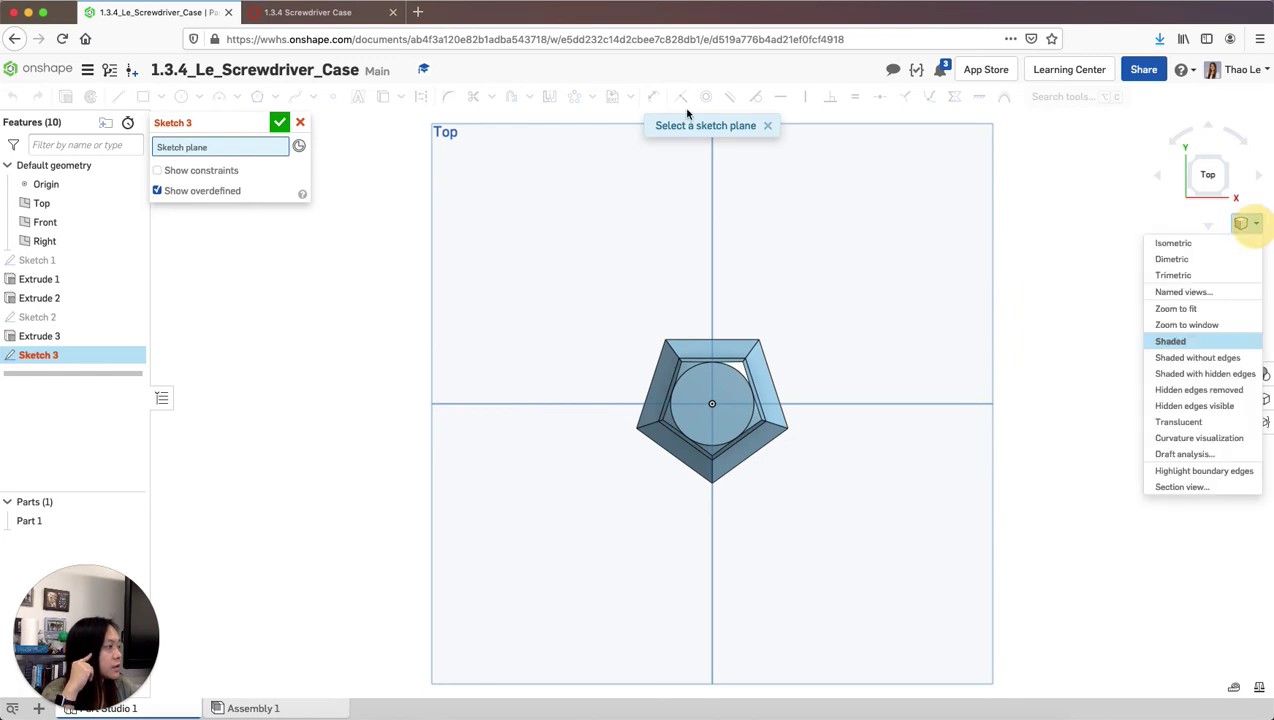
Consult the CAD drawing in Canvas, return to Onshape and place the sketch on the part's circular top face
left_click(313, 14)
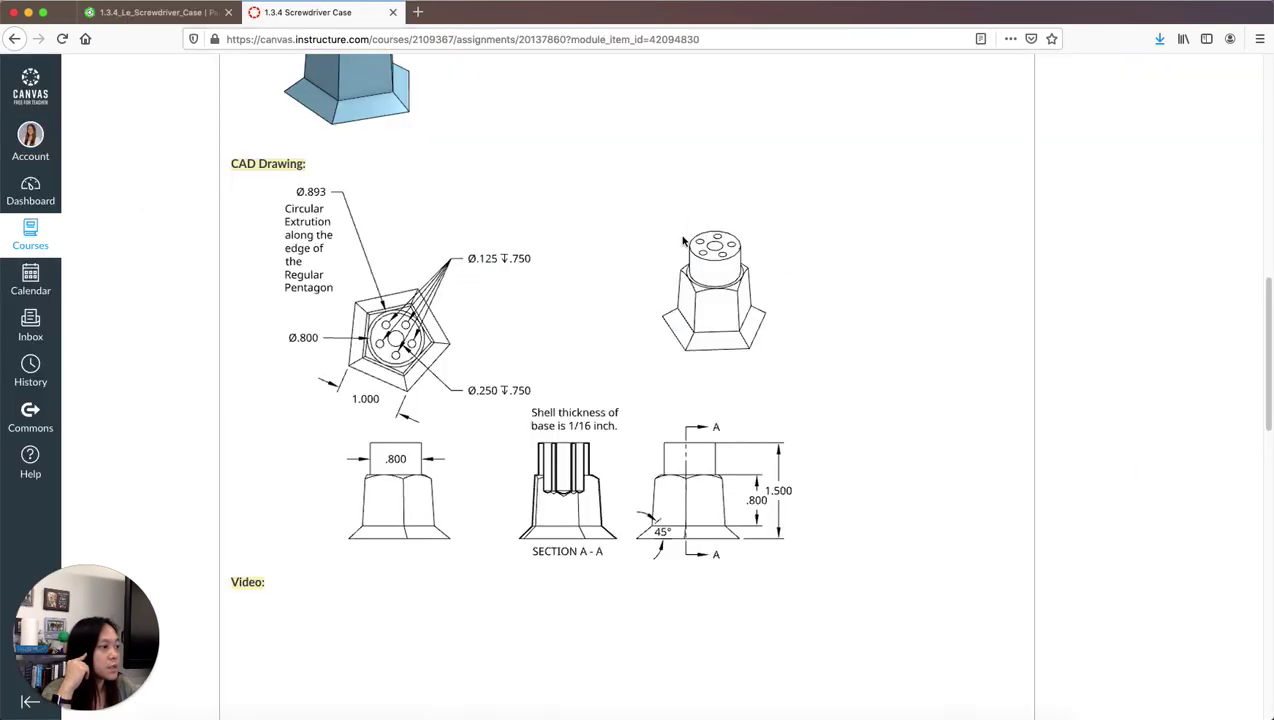
left_click(148, 11)
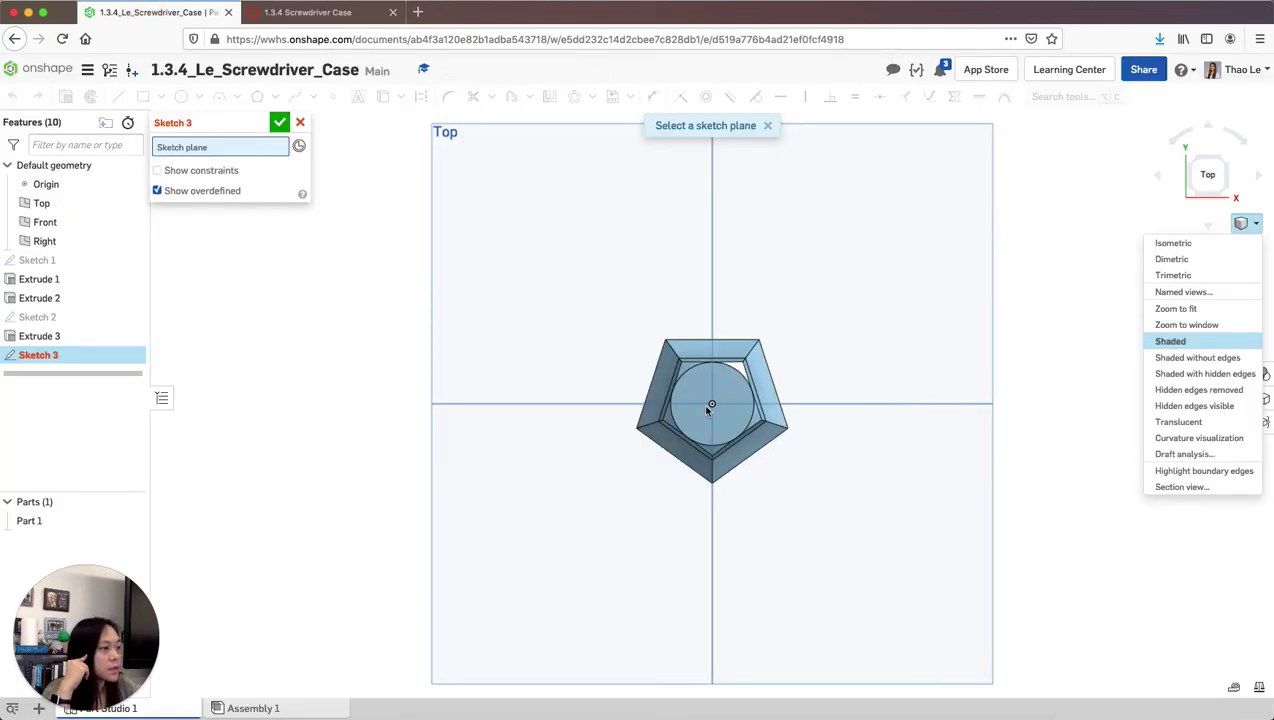
left_click(1090, 225)
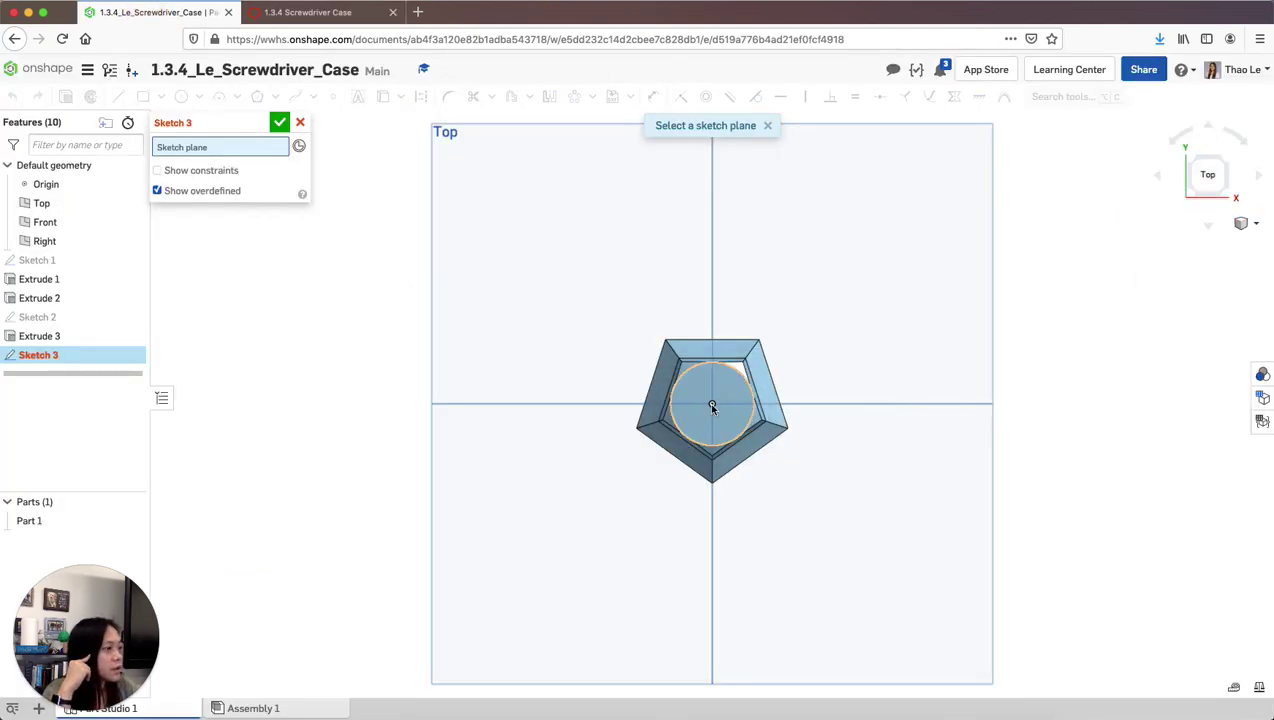
left_click(712, 405)
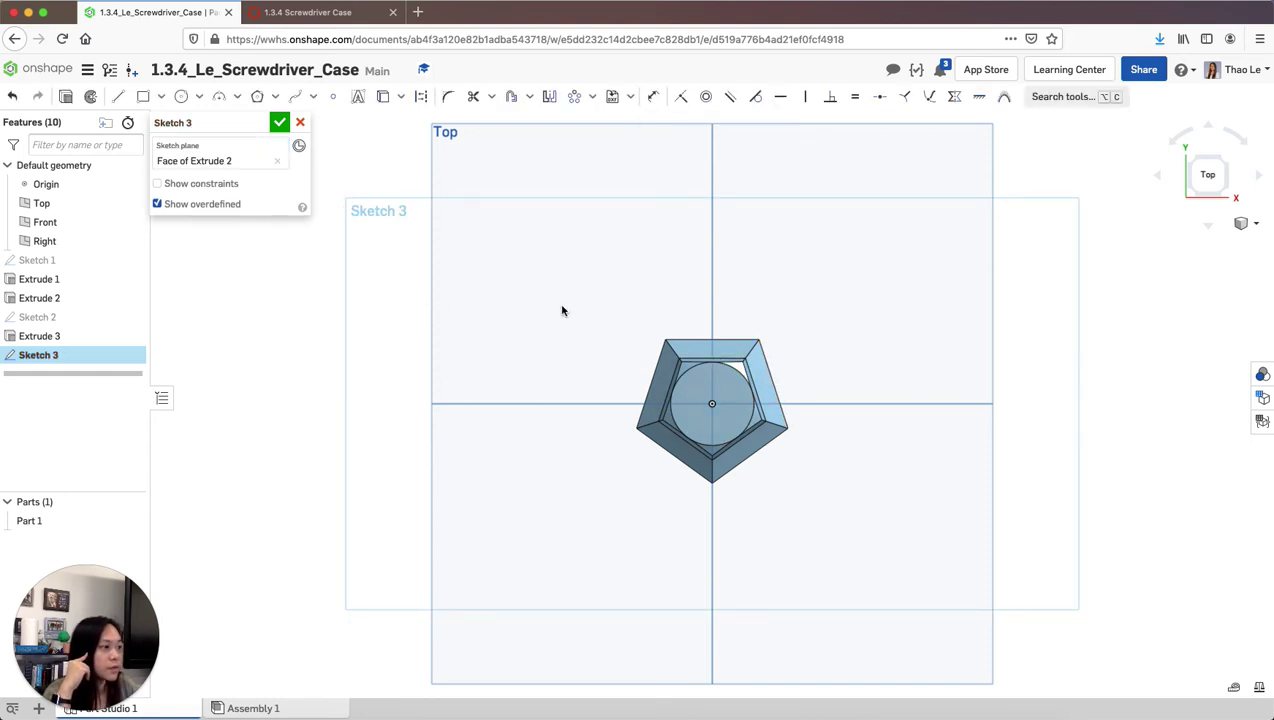
Draw a center point circle about 0.71 in in diameter from the origin, inside the circular top face
left_click(199, 96)
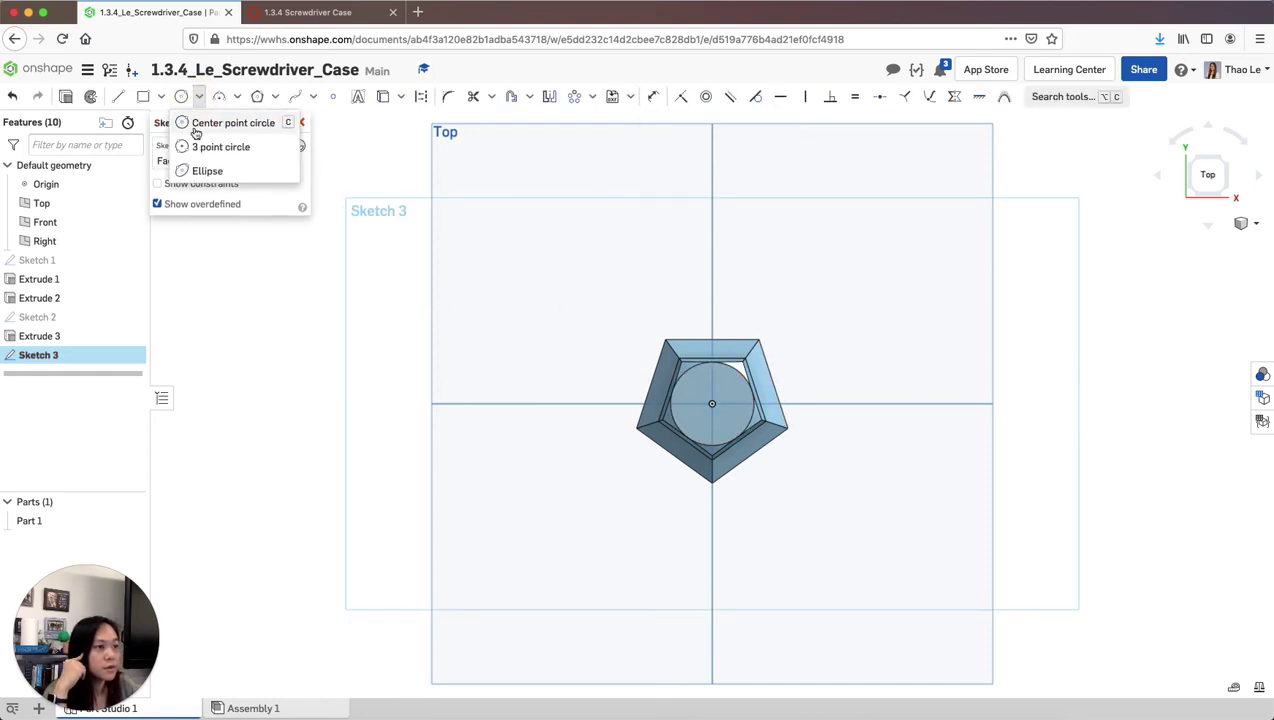
left_click(185, 122)
left_click(711, 404)
left_click(722, 364)
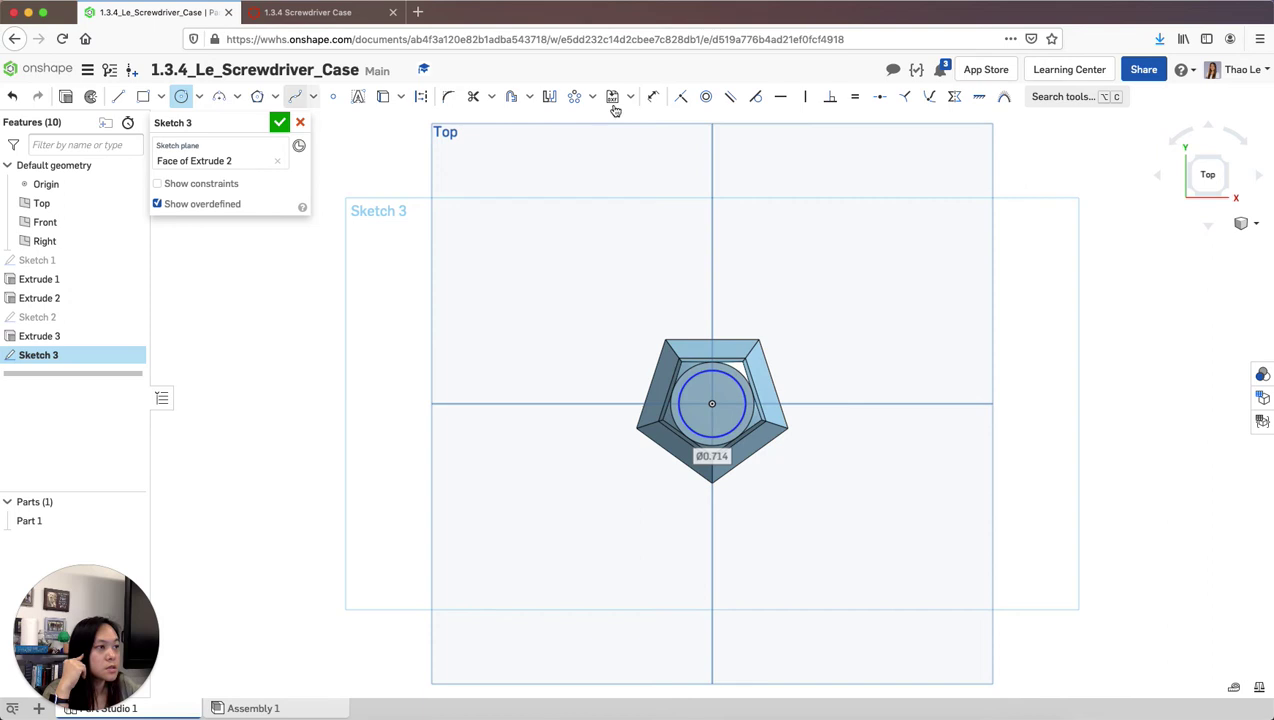
Dimension the circle's diameter to 0.8 in and finish the sketch
left_click(653, 96)
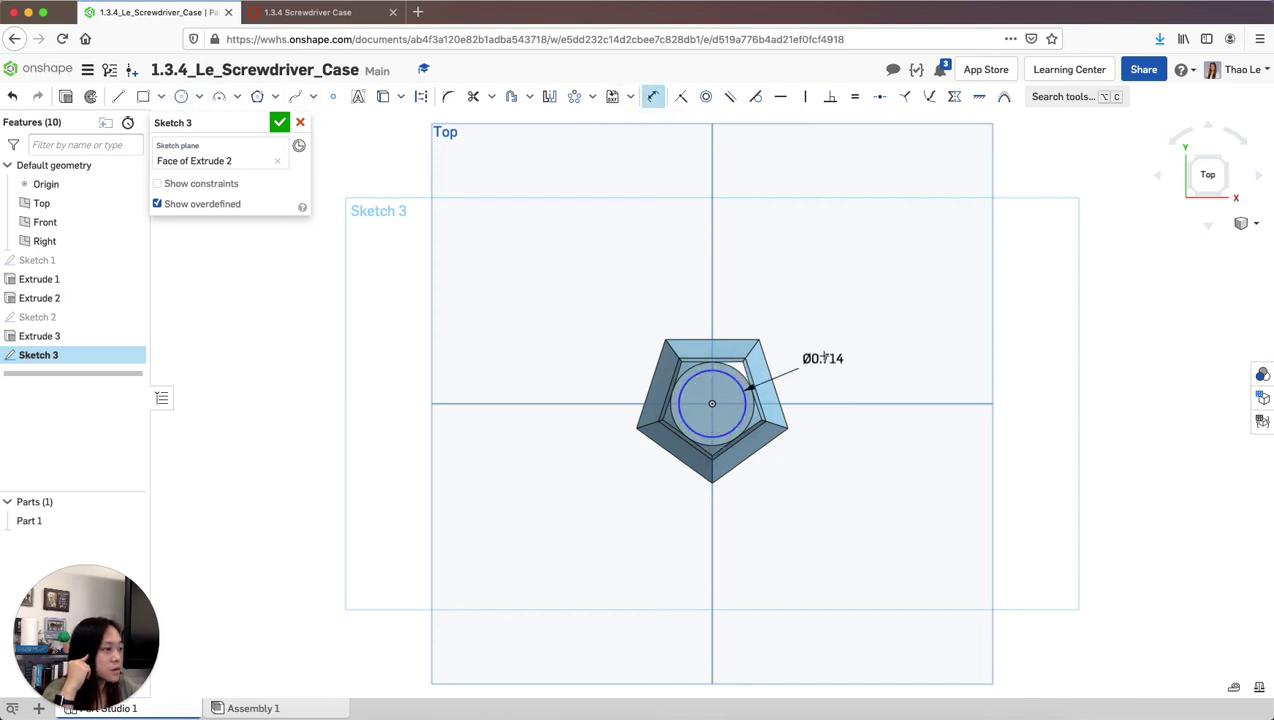
double_click(830, 357)
type("0.714")
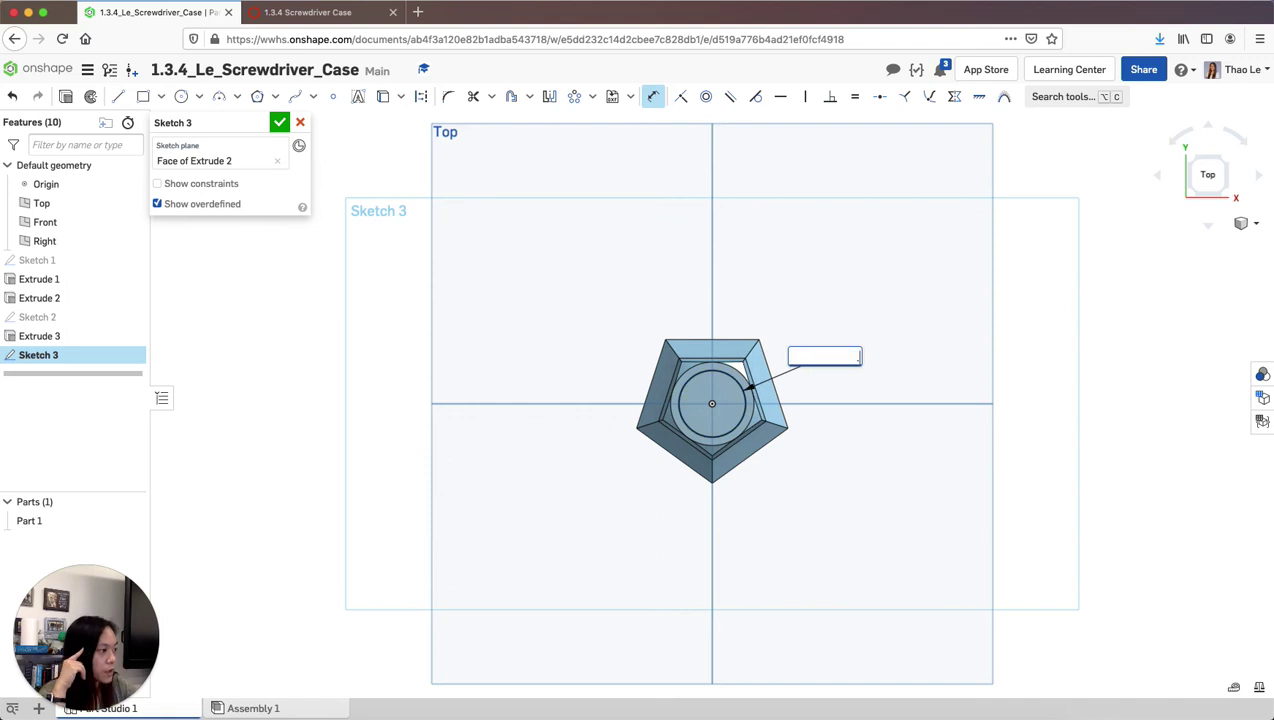
key("Return")
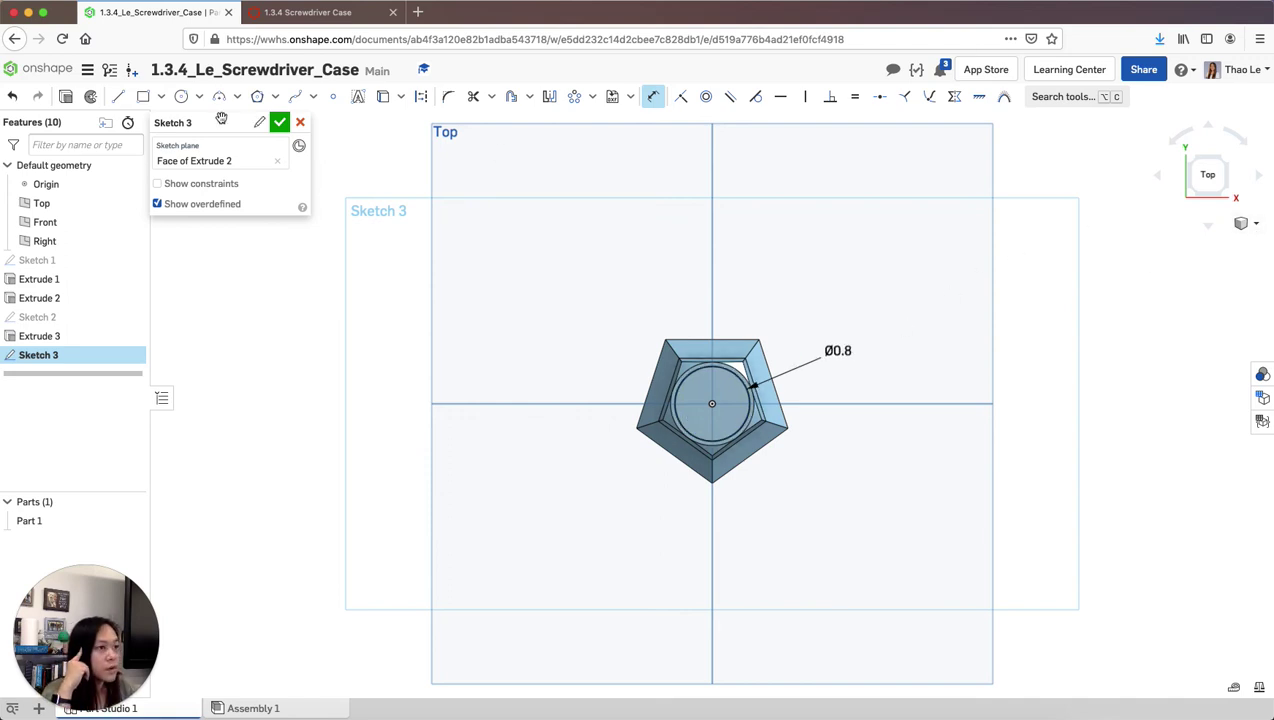
left_click(279, 122)
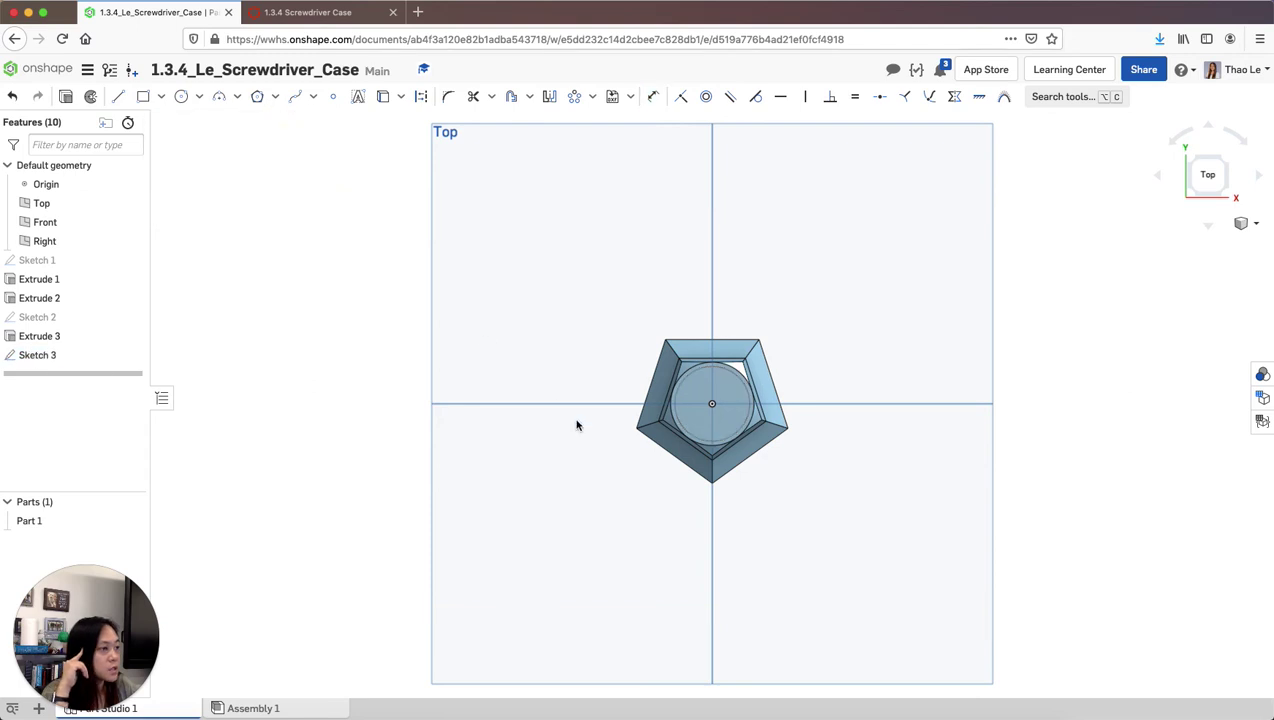
Extrude the 0.8 in circle 0.5 in as material added to Part 1 and check it in an isometric view
left_click(710, 401)
key("shift+e")
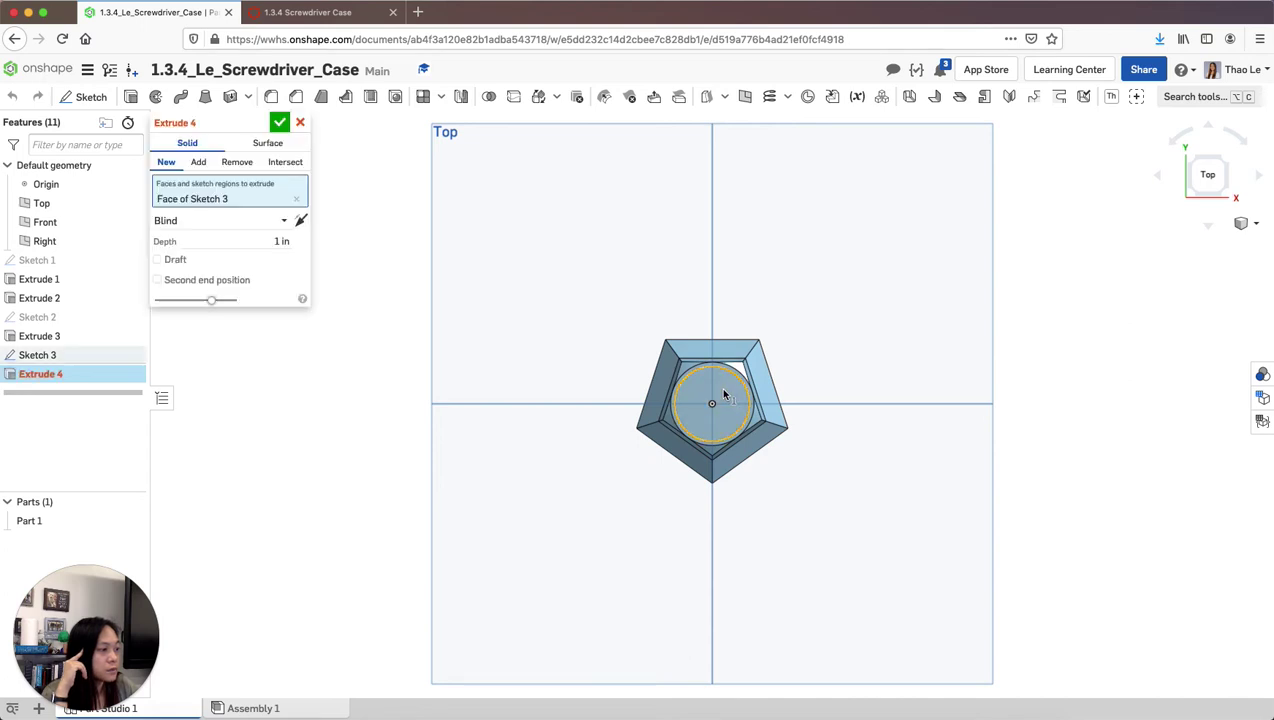
left_click(282, 241)
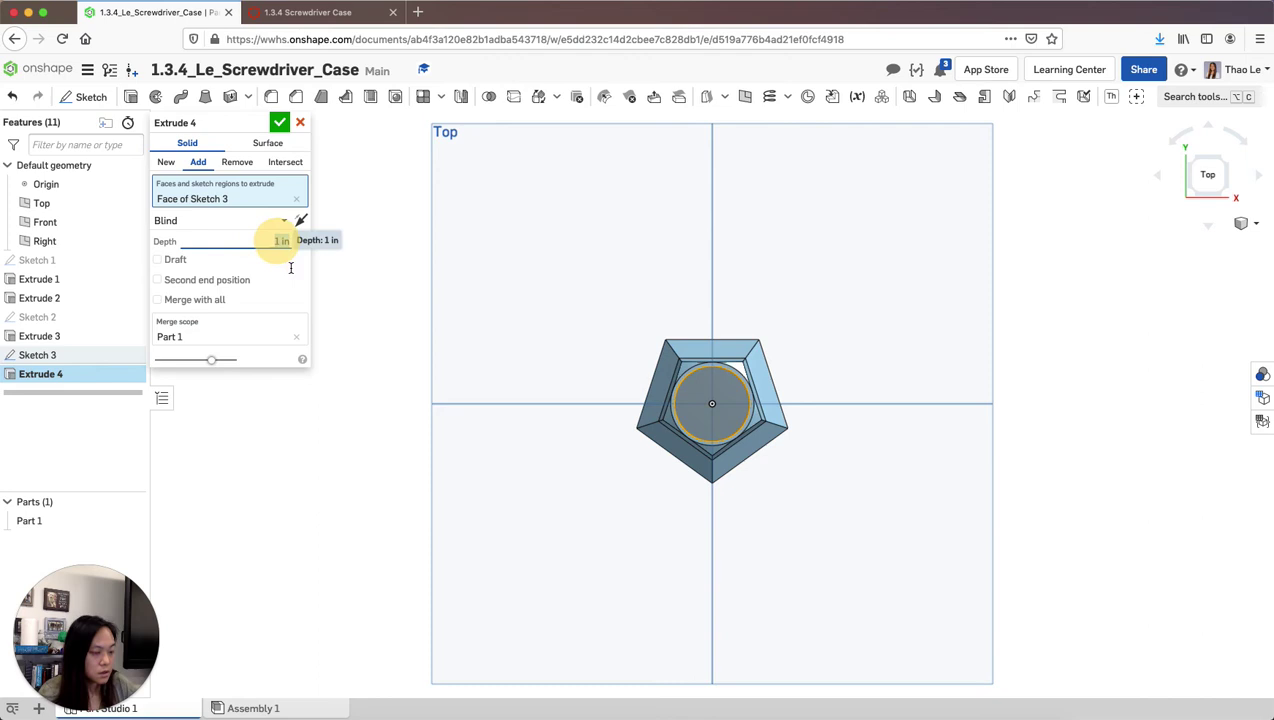
key("BackSpace")
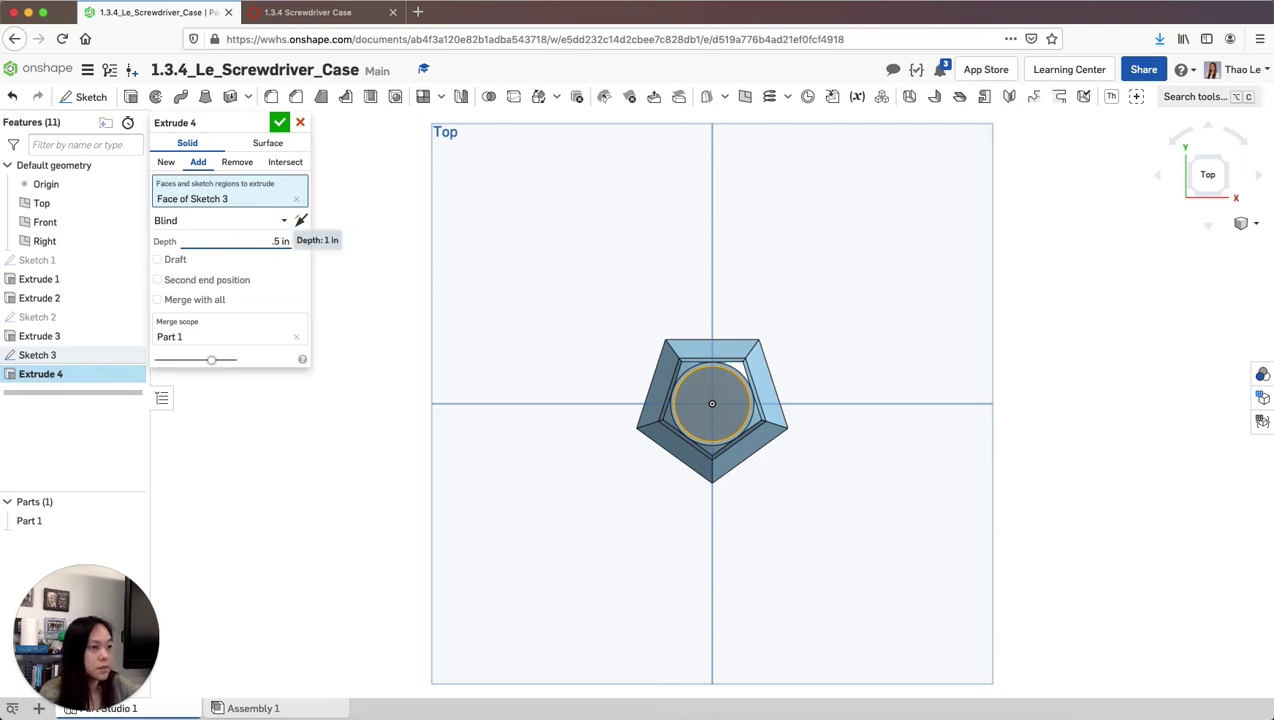
left_click(279, 122)
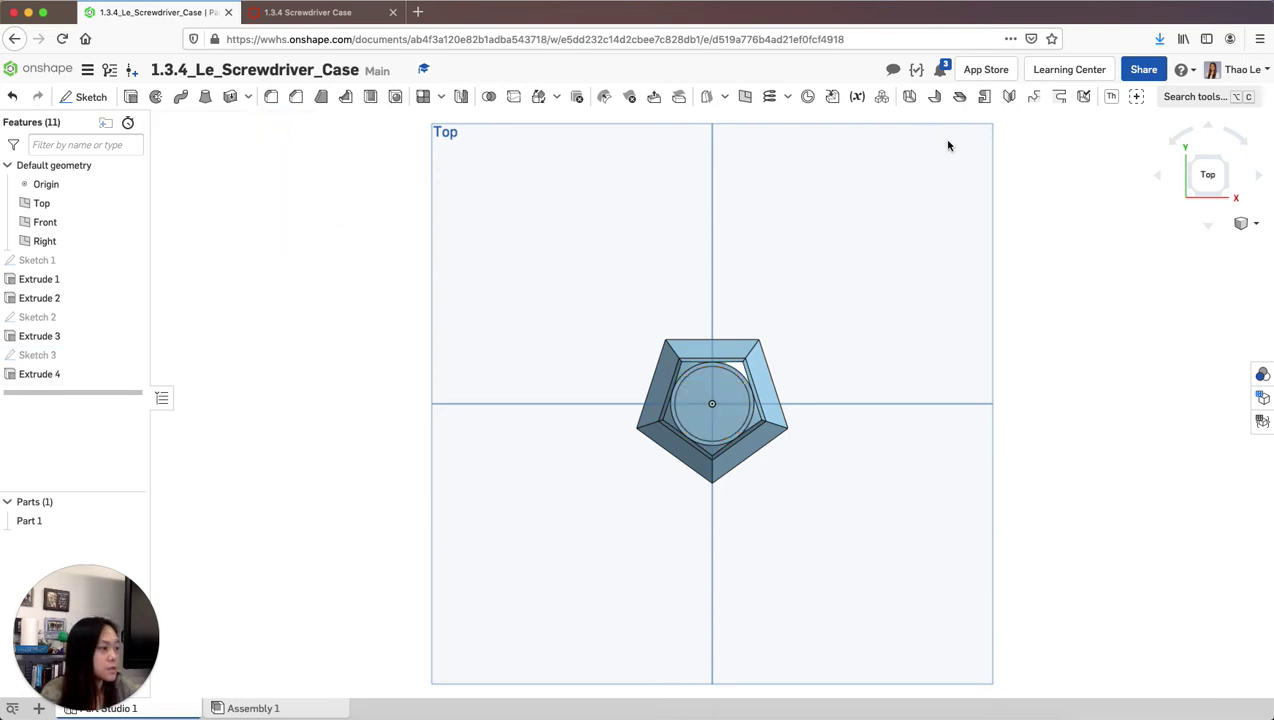
left_click(1242, 224)
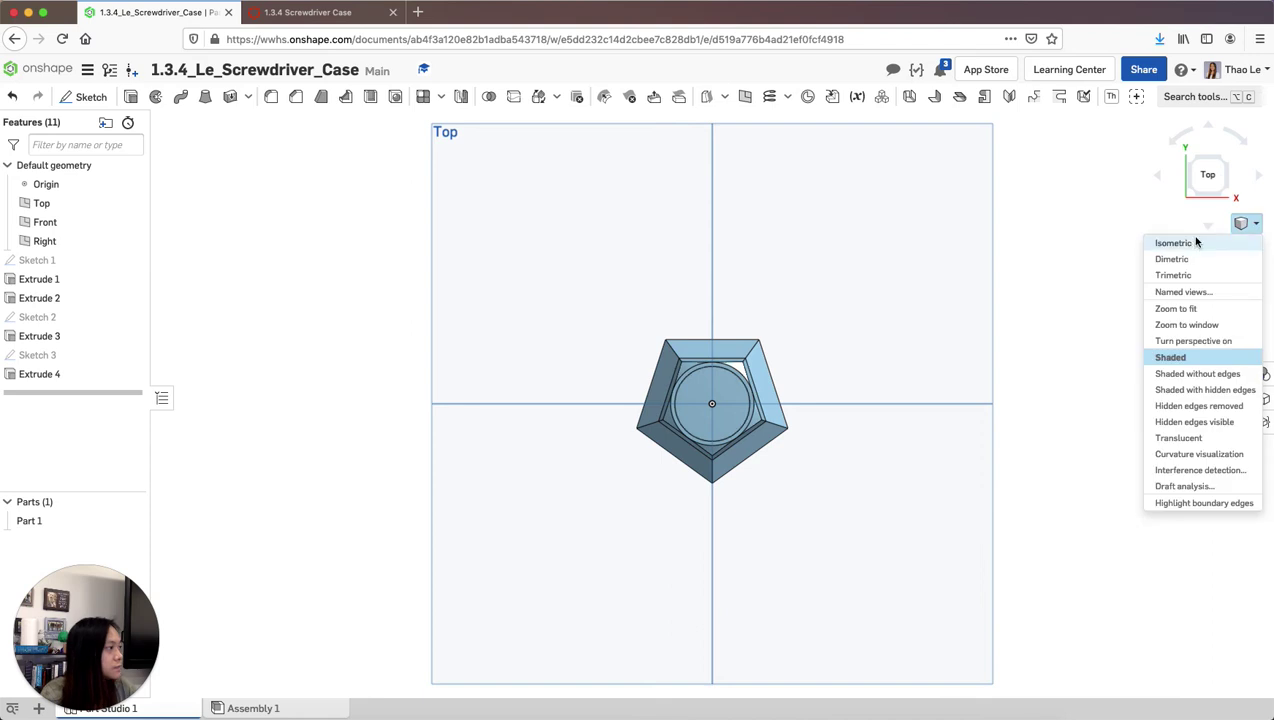
left_click(1173, 243)
scroll(805, 340, "up", 5)
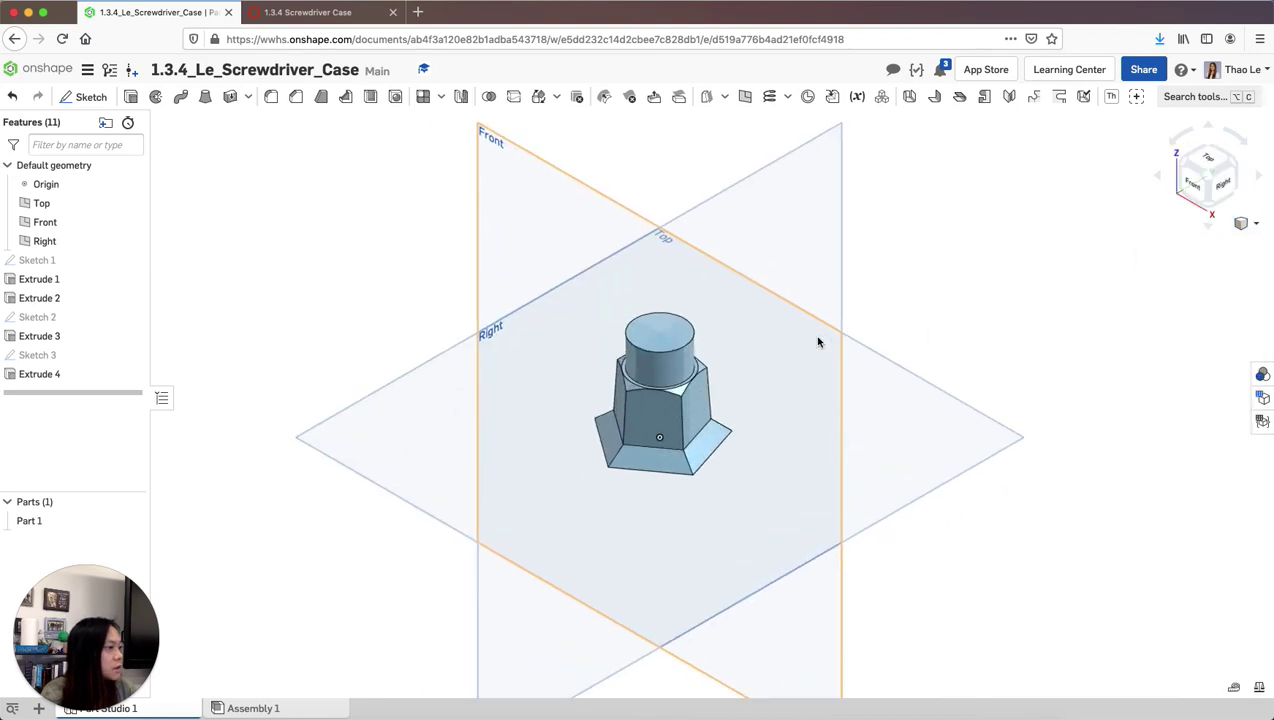
Start a sketch on the new cylinder's top face and place a point at the origin
left_click(1207, 158)
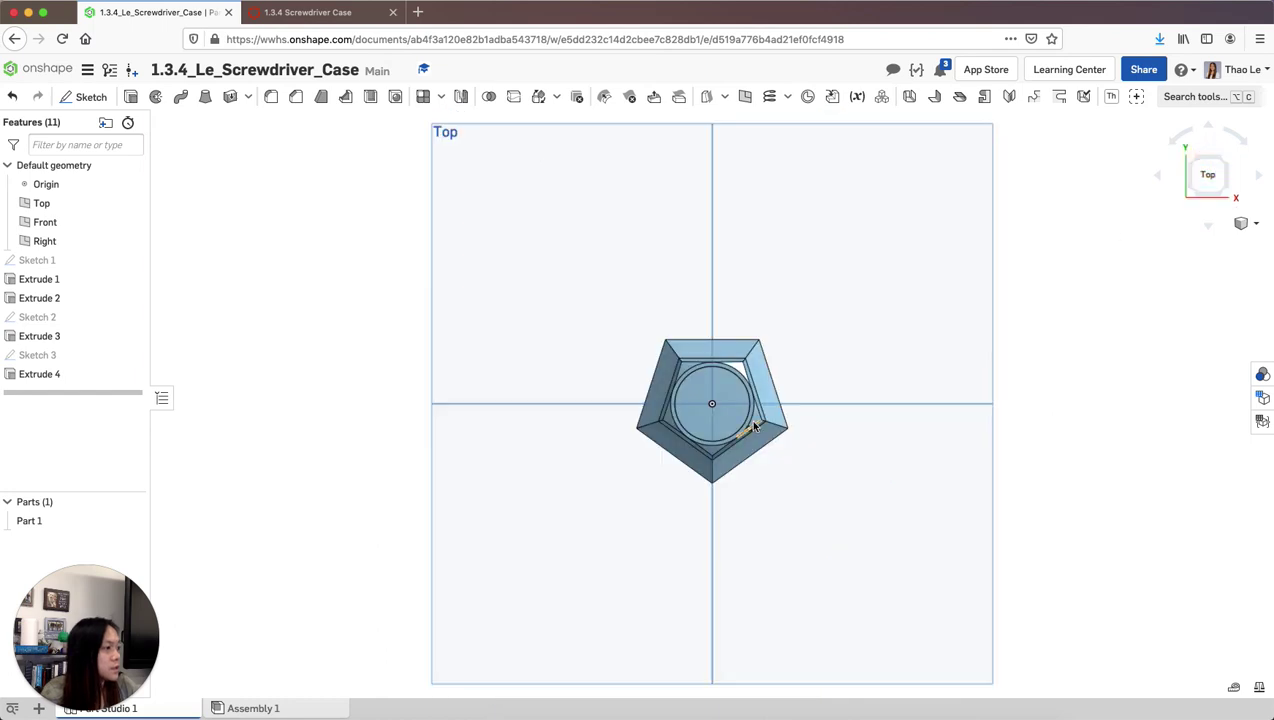
scroll(748, 428, "up", 4)
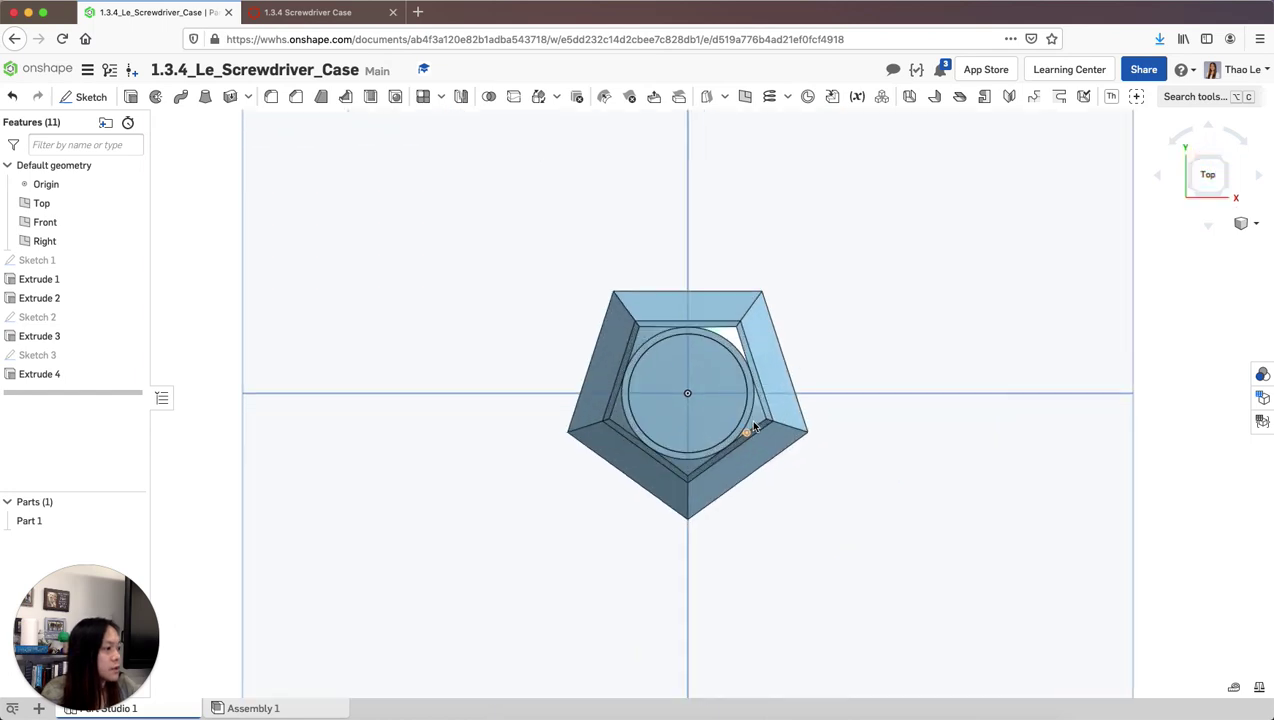
left_click(76, 97)
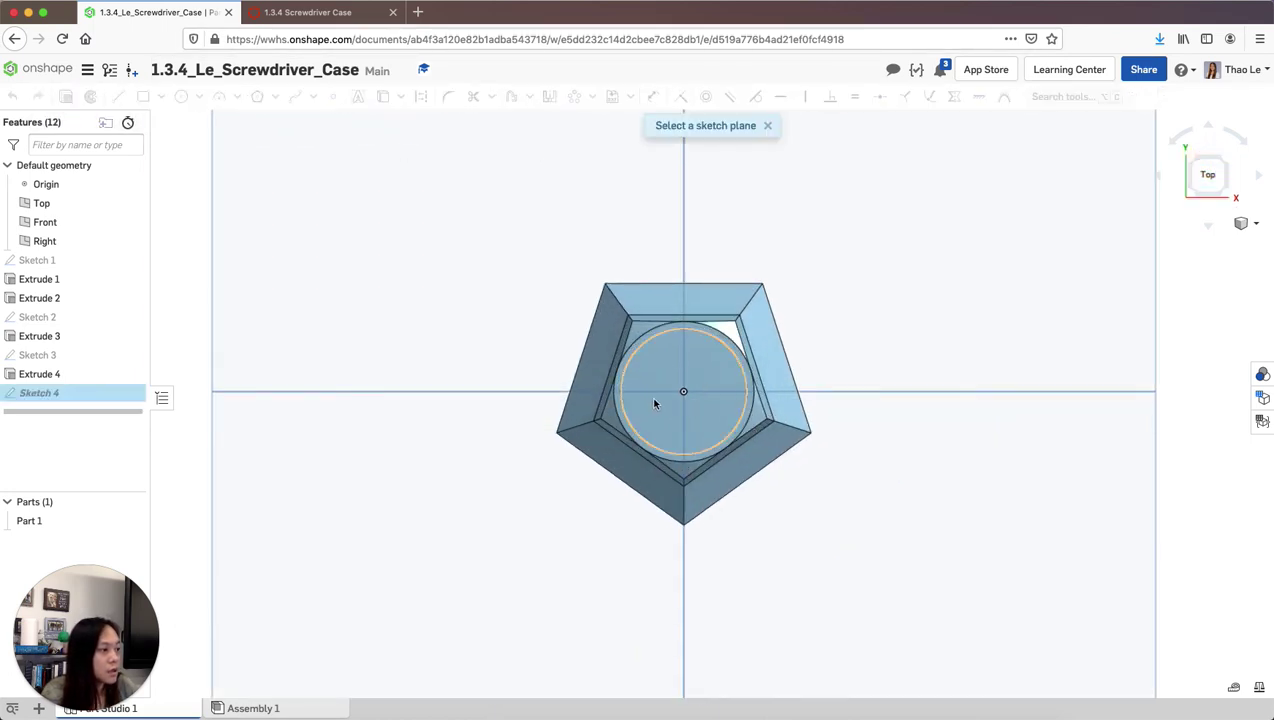
left_click(658, 401)
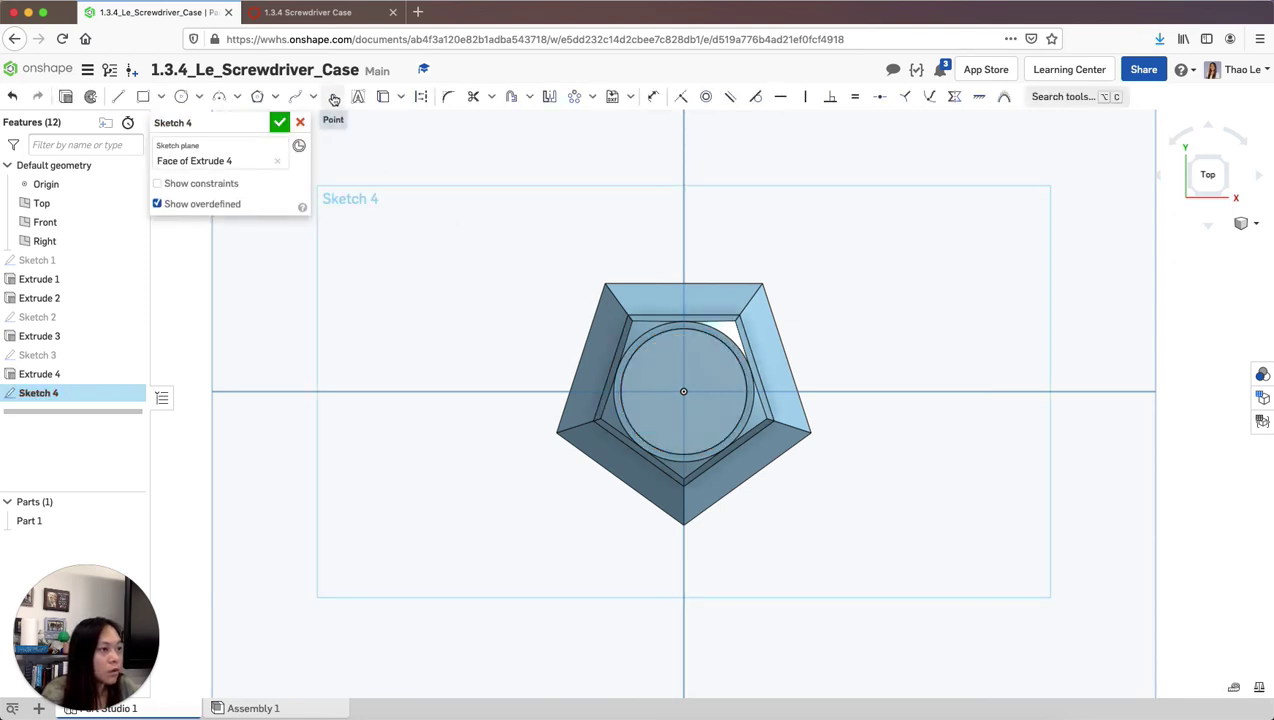
left_click(334, 97)
left_click(684, 391)
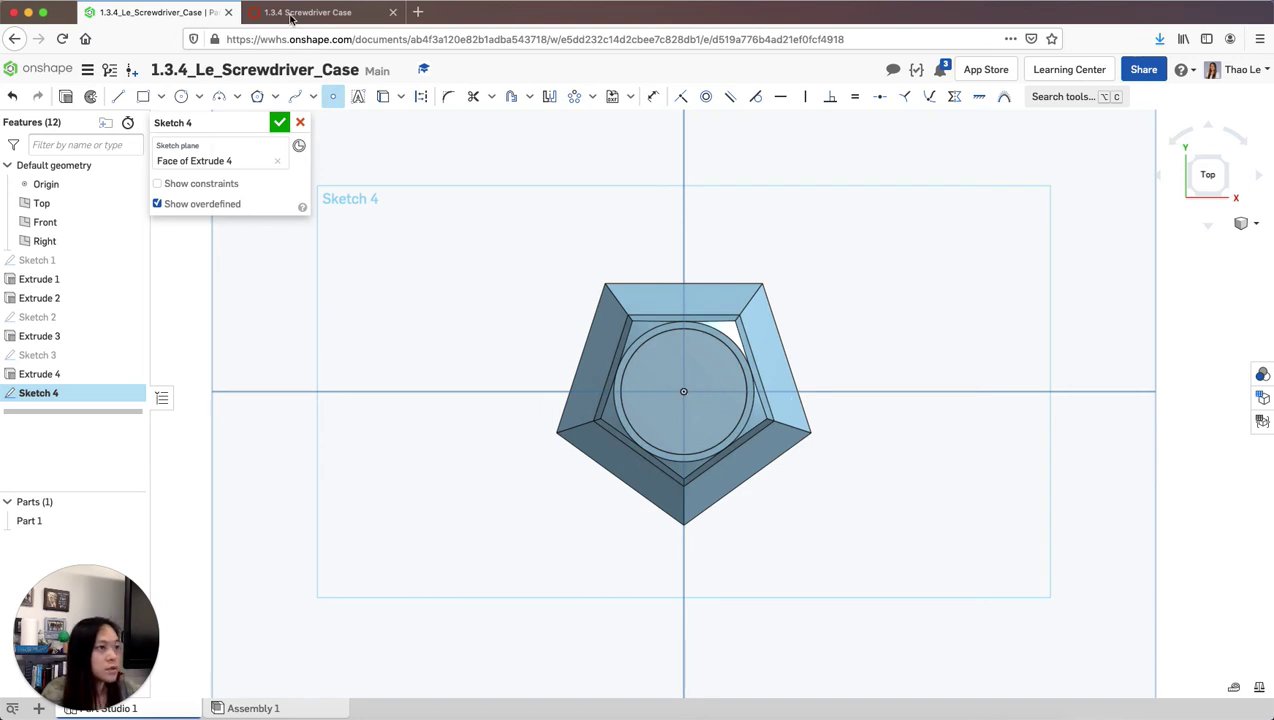
Check the hole dimensions in the Canvas CAD drawing, return to Onshape and finish the point sketch
left_click(300, 12)
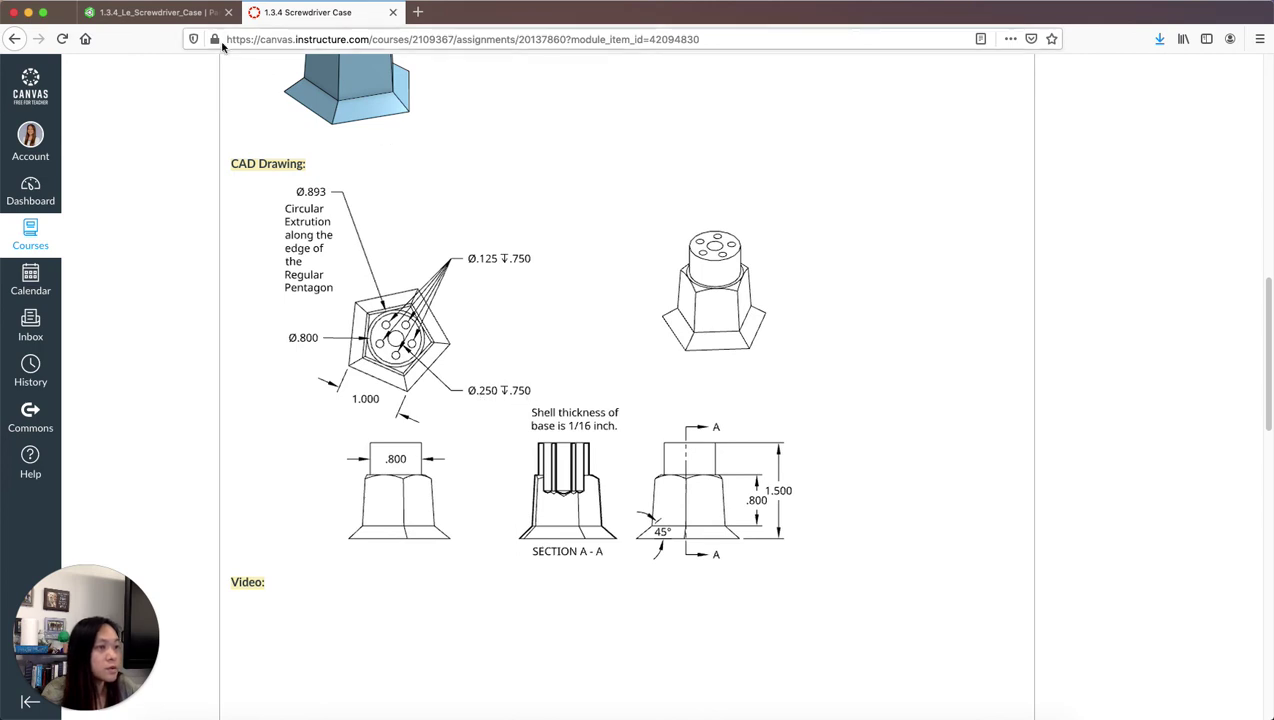
left_click(160, 12)
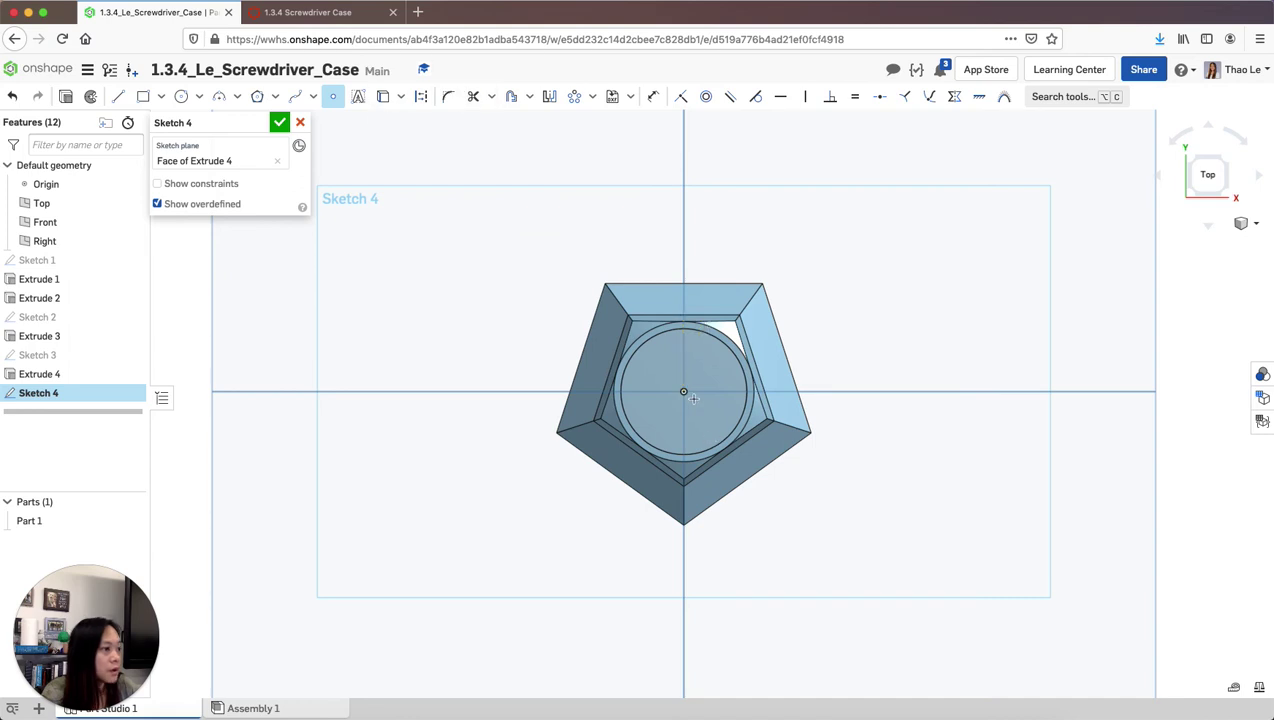
left_click(281, 123)
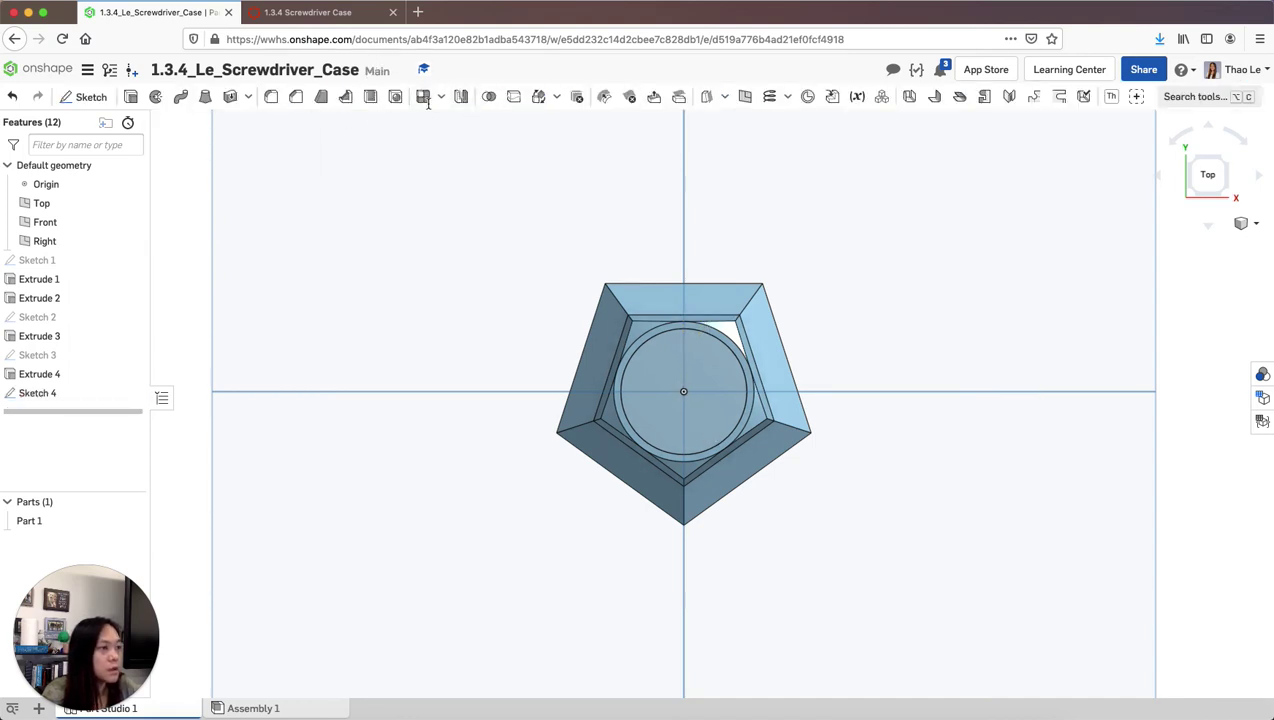
Add a simple blind hole at the cylinder's centre point, with a 0.25 in diameter and 0.75 in depth
left_click(395, 97)
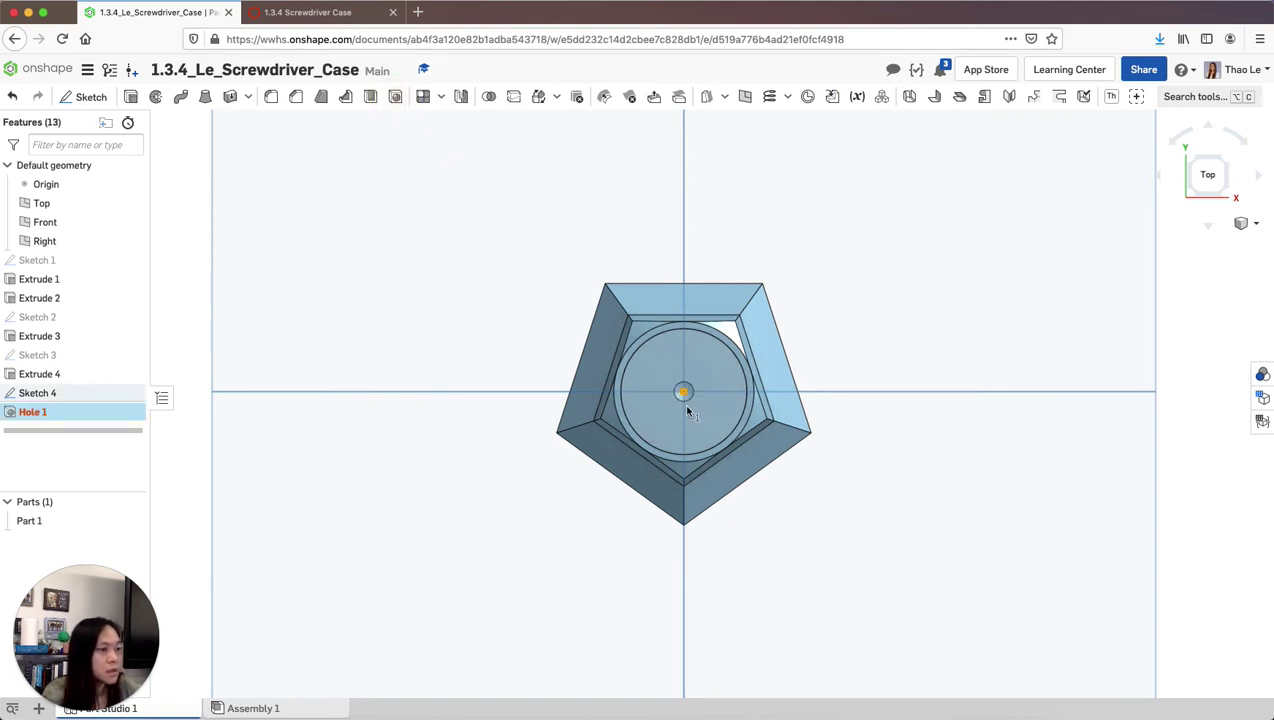
left_click(684, 393)
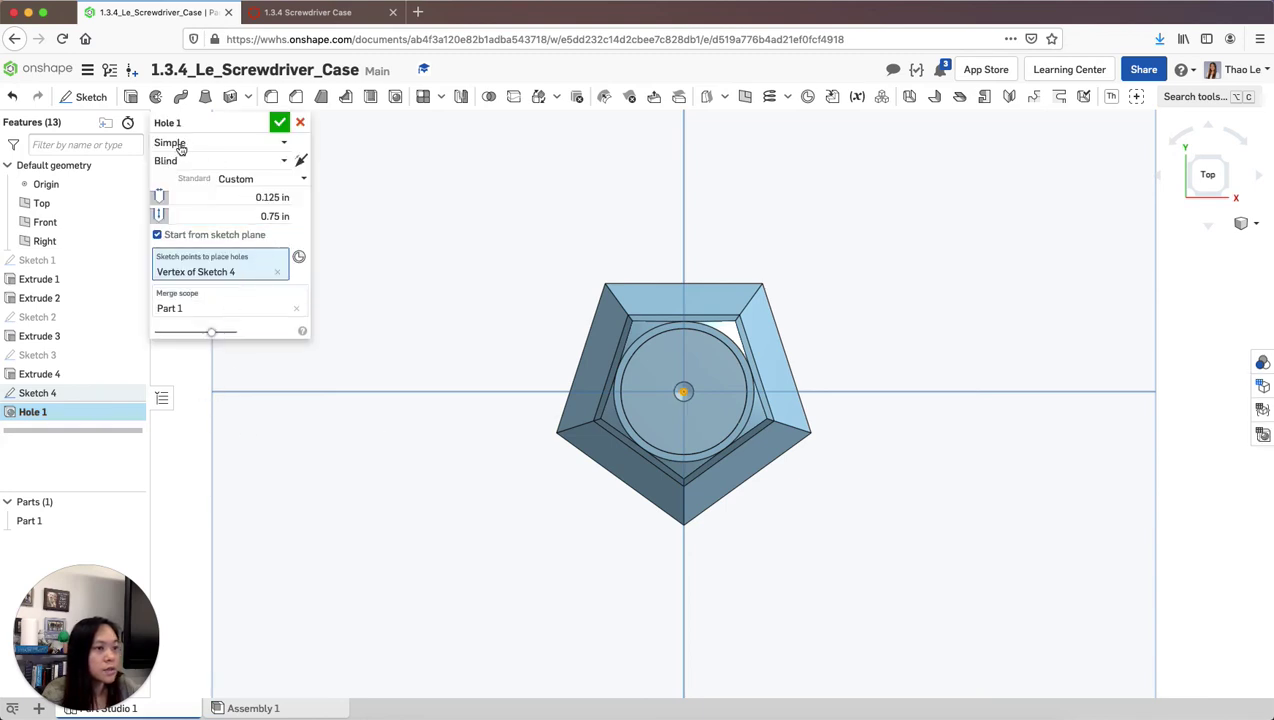
left_click(284, 159)
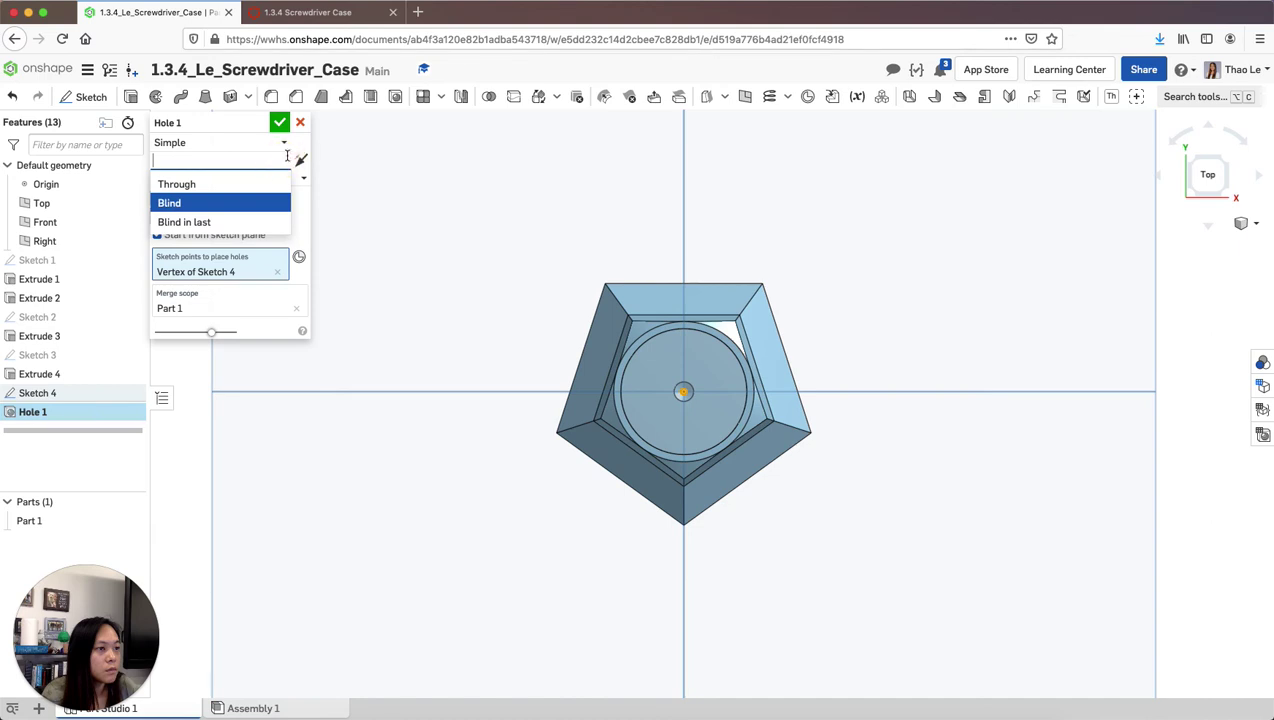
left_click(300, 151)
left_click(272, 197)
left_click(270, 215)
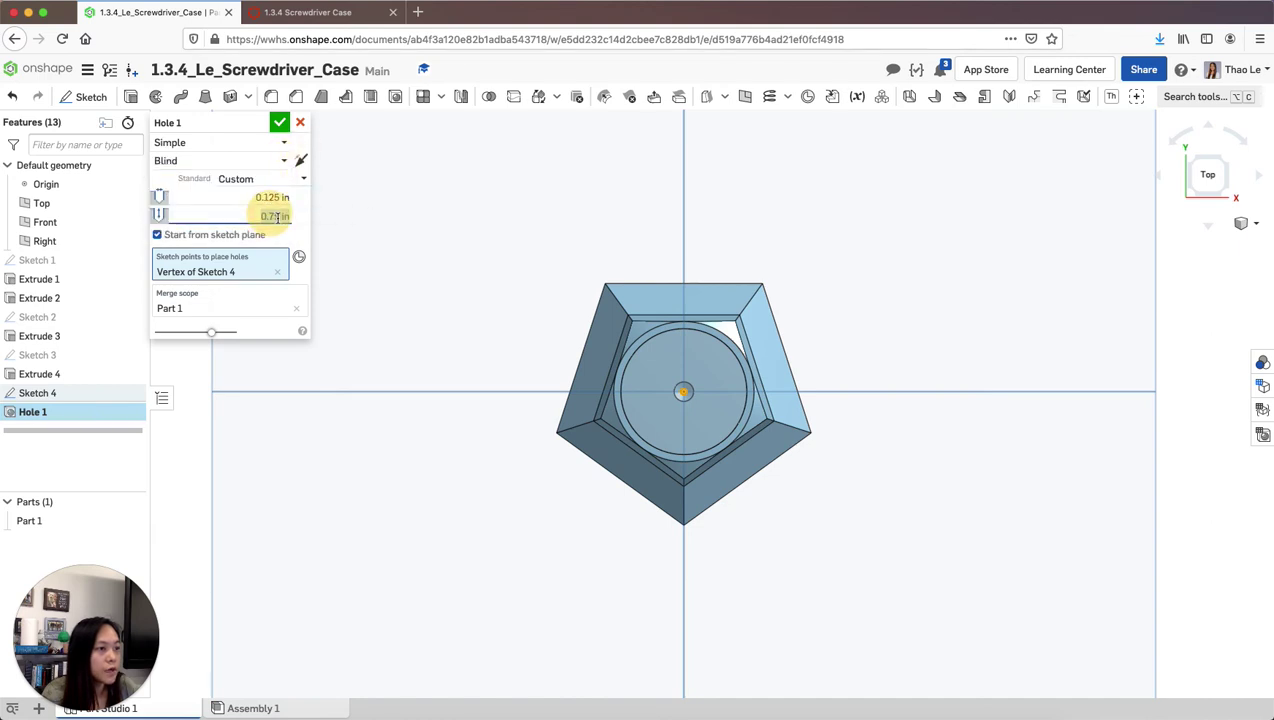
left_click(272, 197)
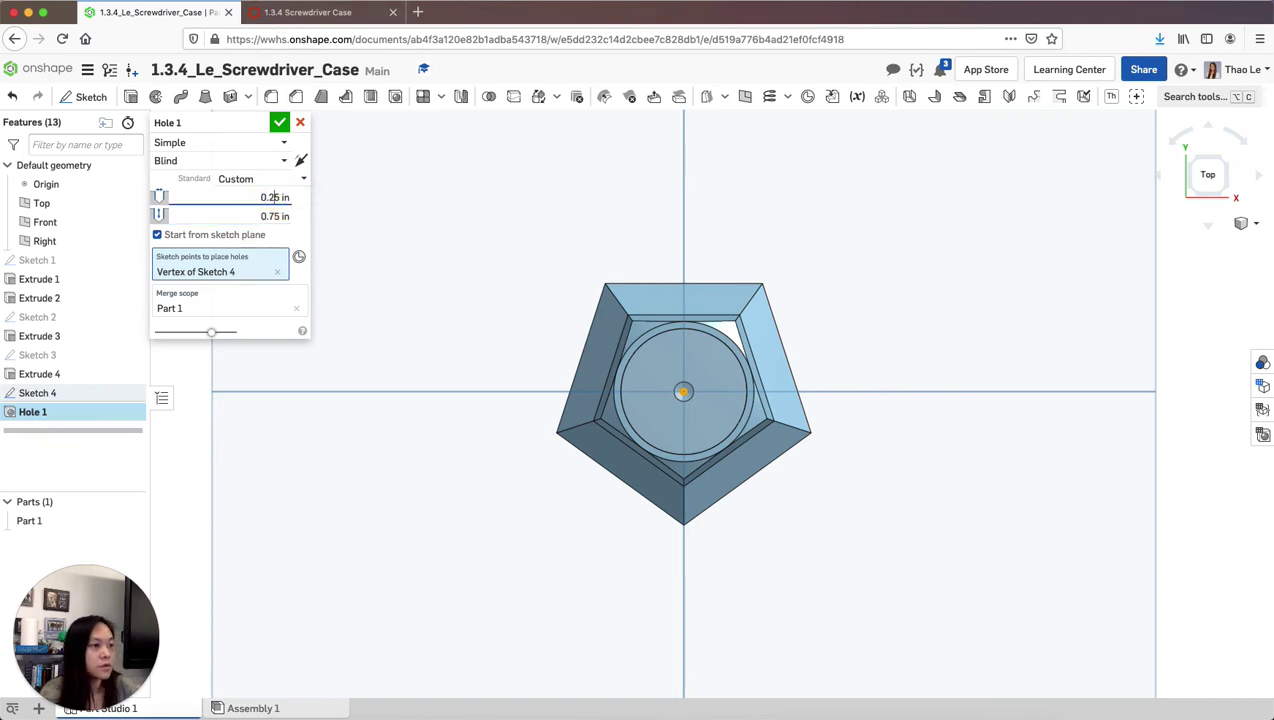
Check the centre hole's callout in the Canvas CAD drawing, return to Onshape and accept the hole
left_click(335, 12)
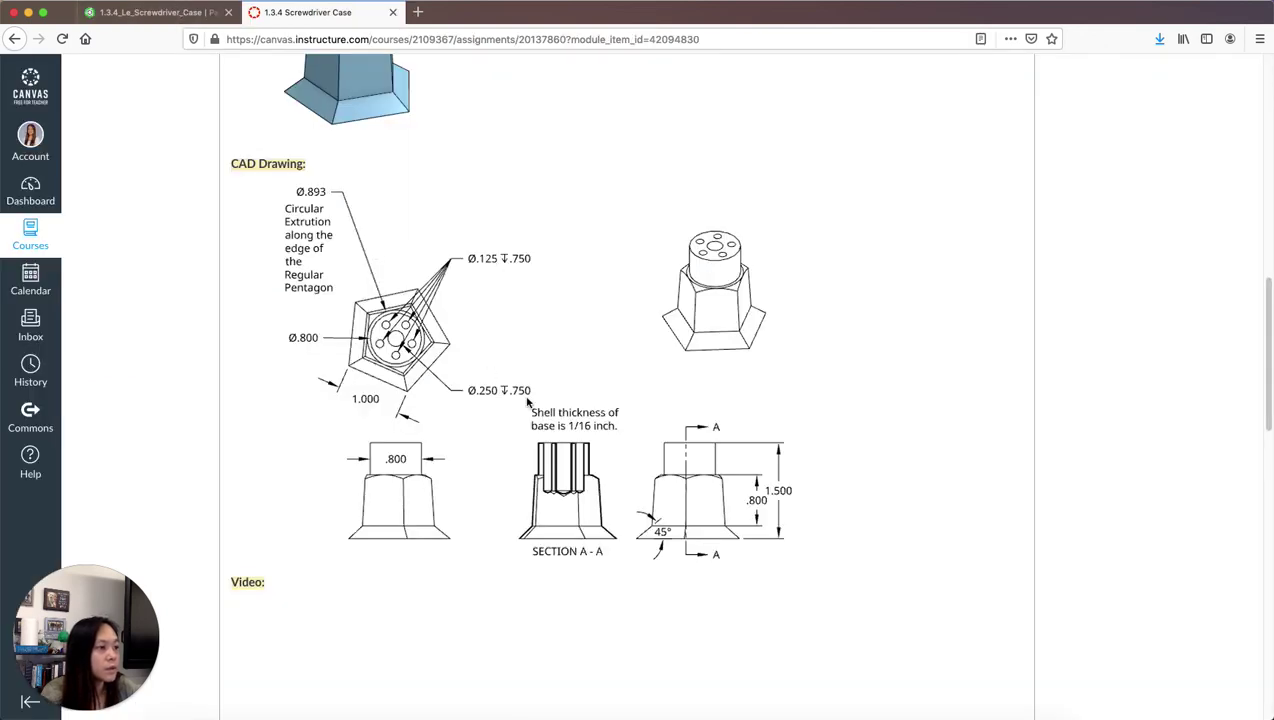
left_click(152, 12)
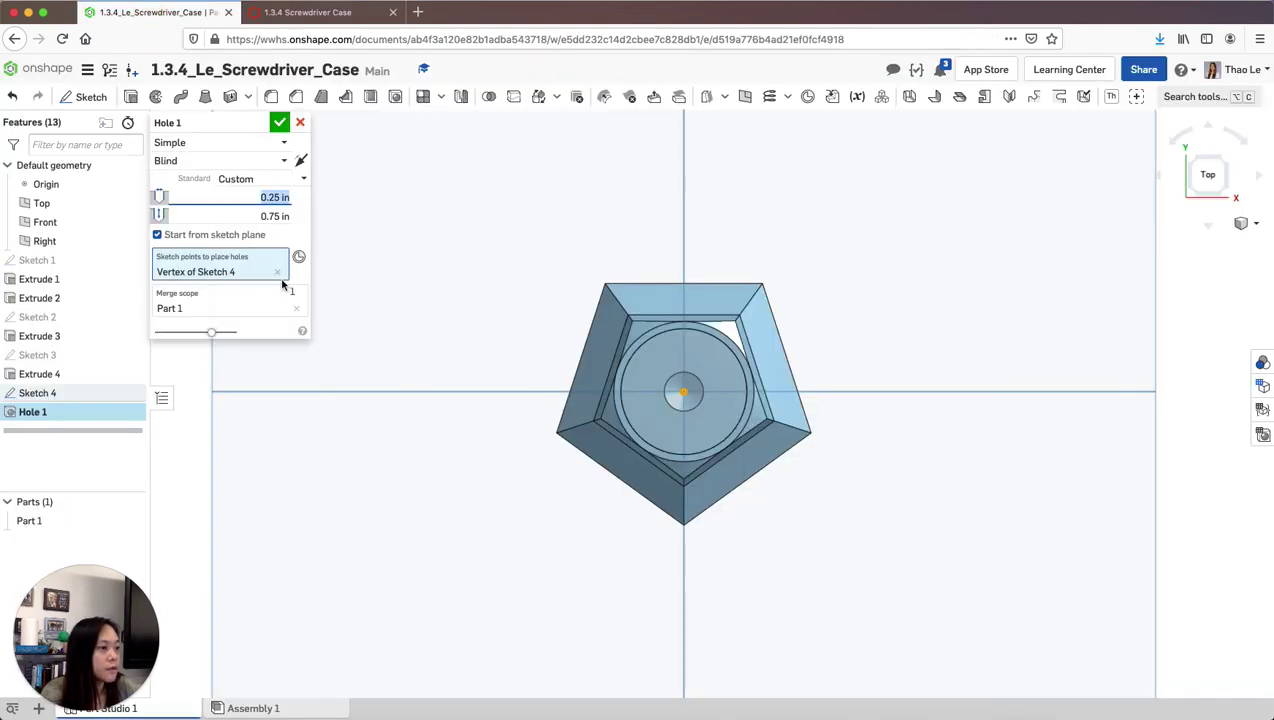
left_click(281, 123)
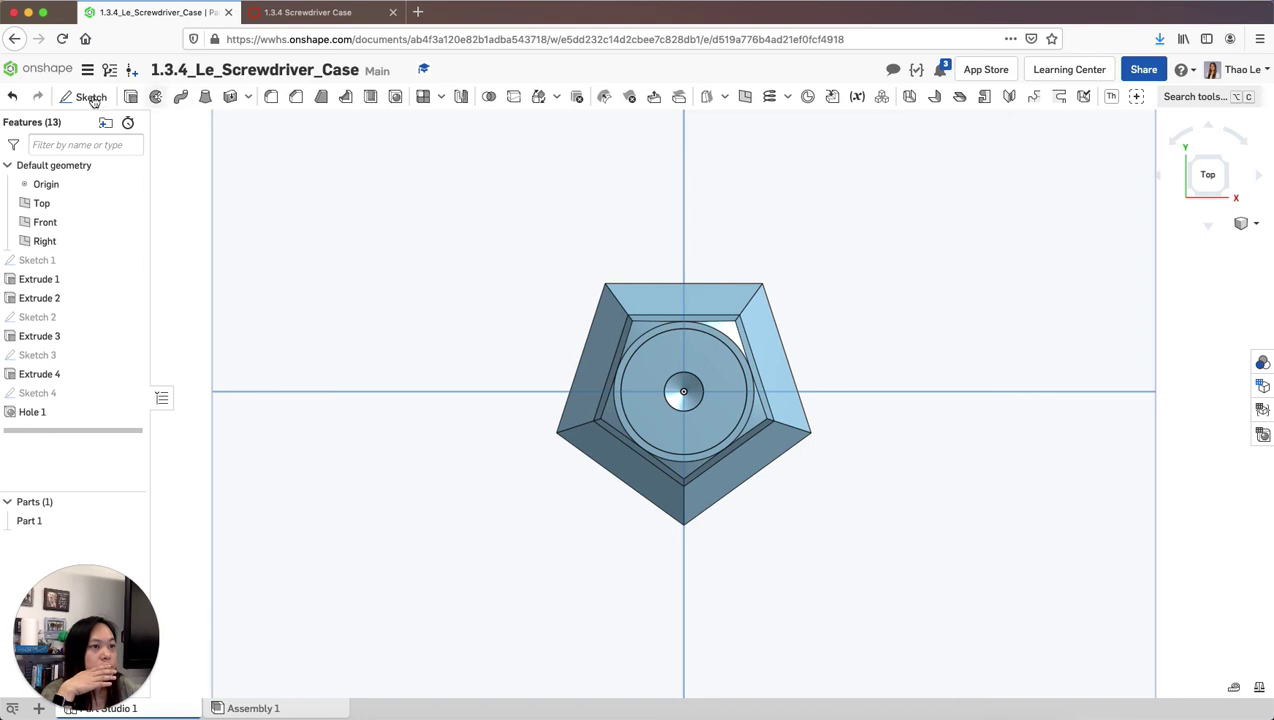
Sketch a vertical construction line about 0.275 in long on the cylinder's top face, from the centre hole's lower edge to the outer rim
key("shift+s")
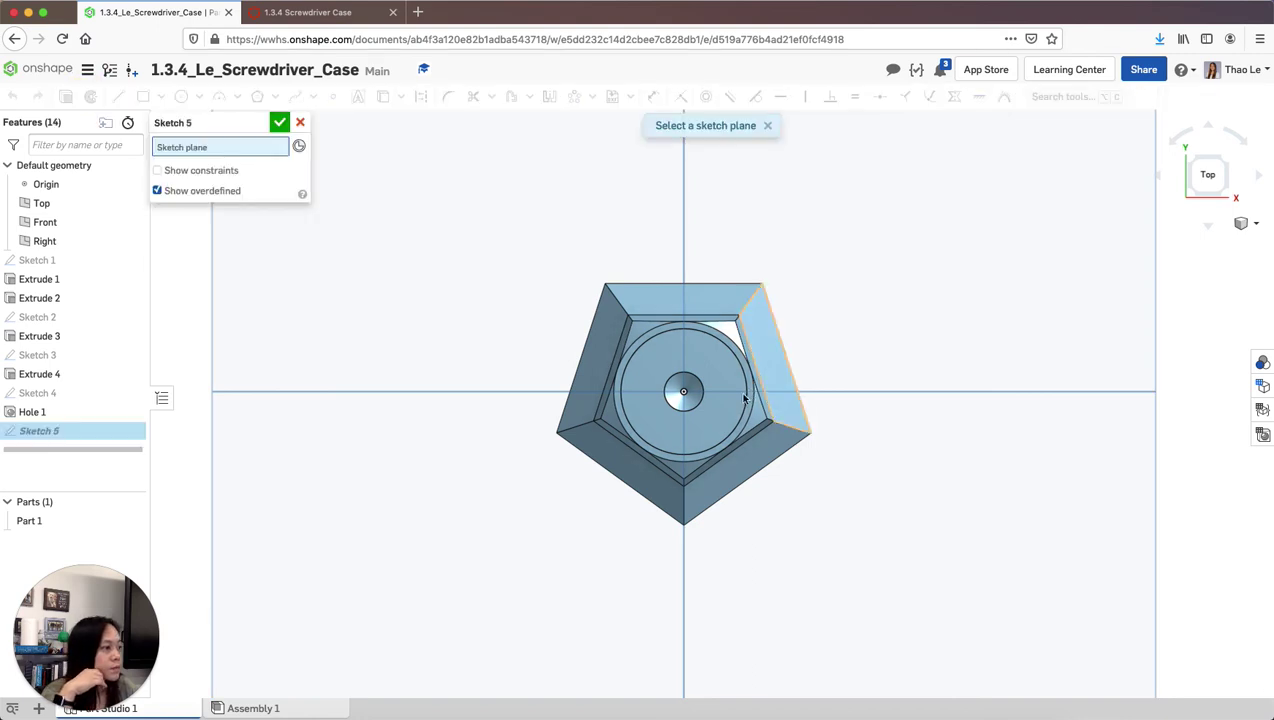
left_click(697, 417)
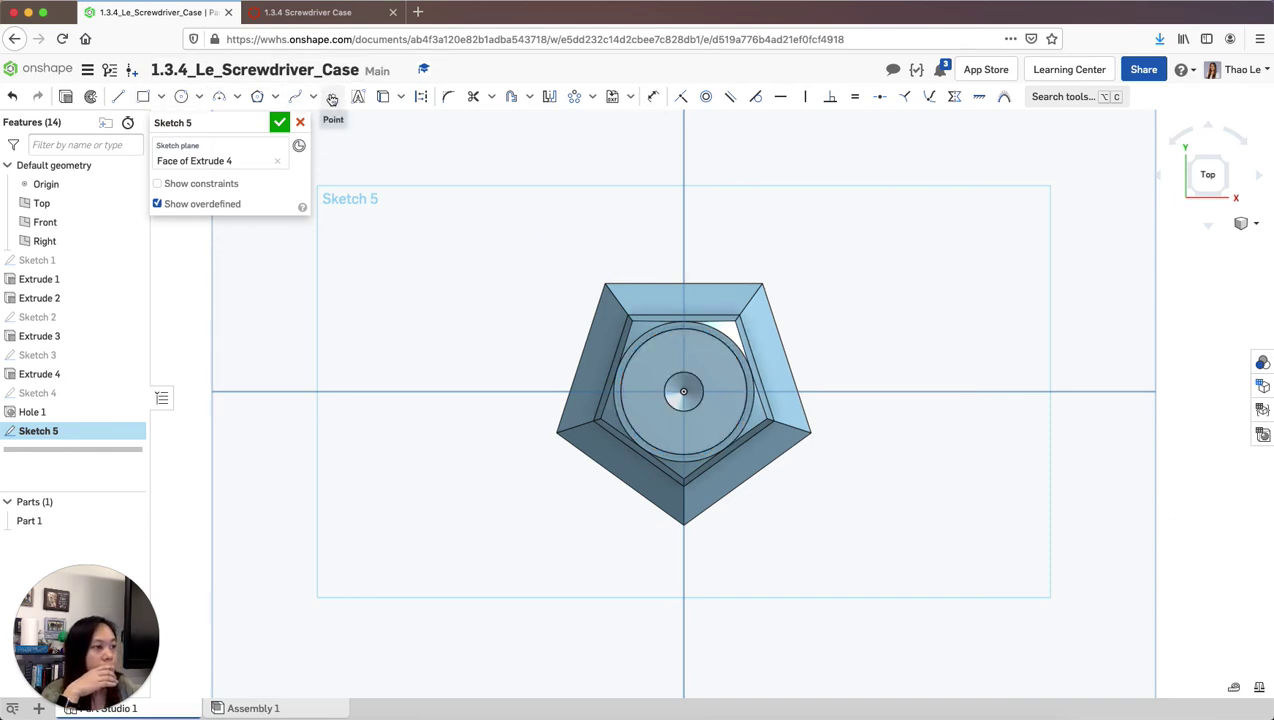
left_click(421, 96)
left_click(120, 96)
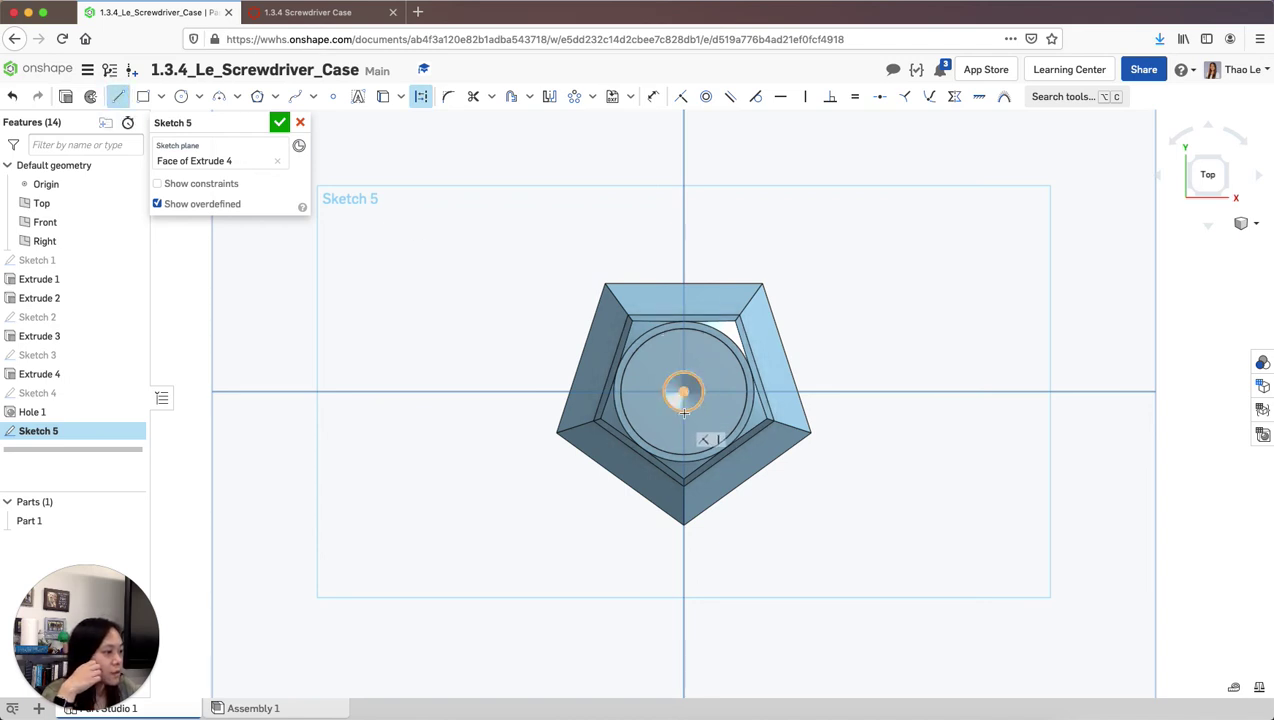
left_click(683, 393)
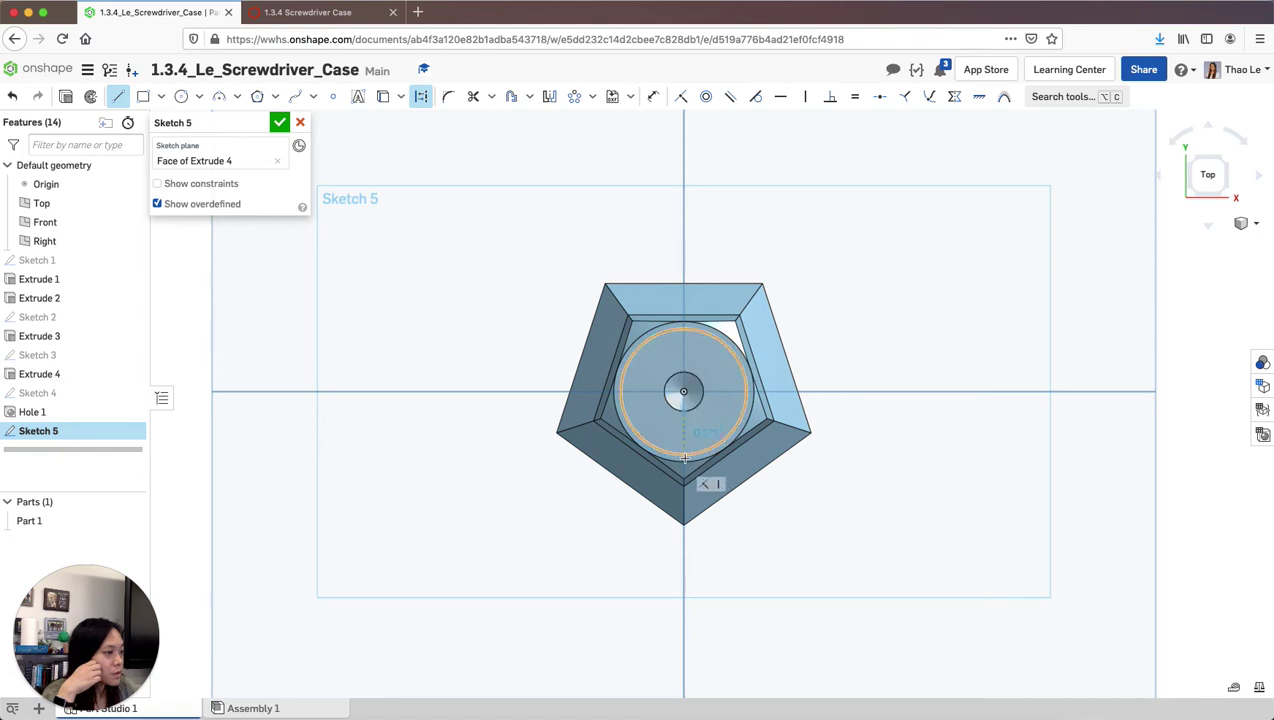
left_click(684, 457)
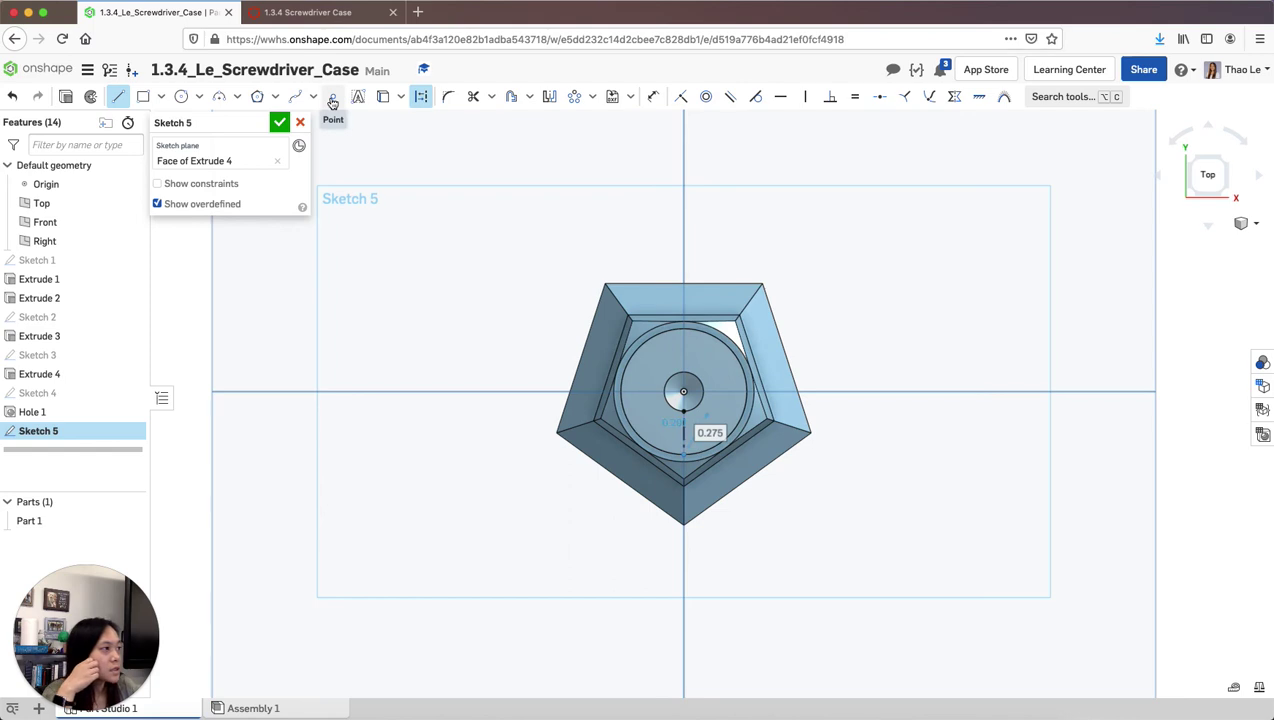
Select the construction line with the Midpoint constraint and start the Point tool to place a point at the line's middle
left_click(880, 97)
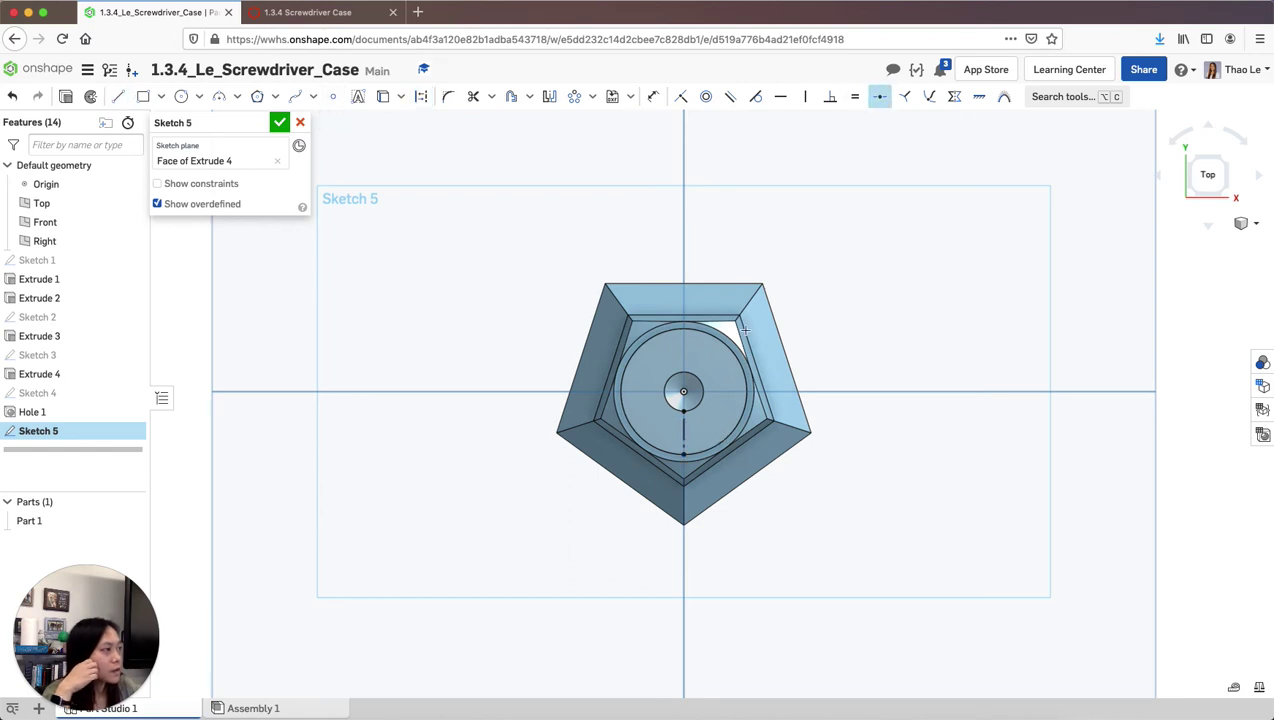
left_click(684, 432)
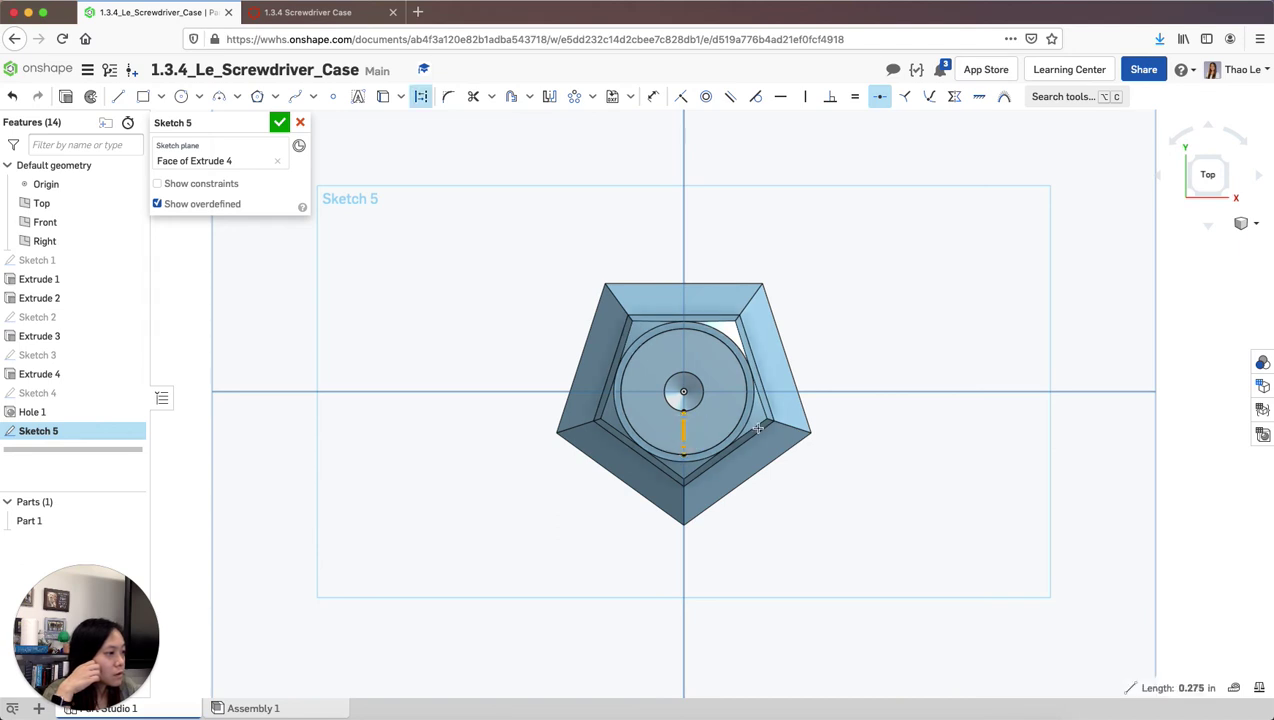
left_click(339, 97)
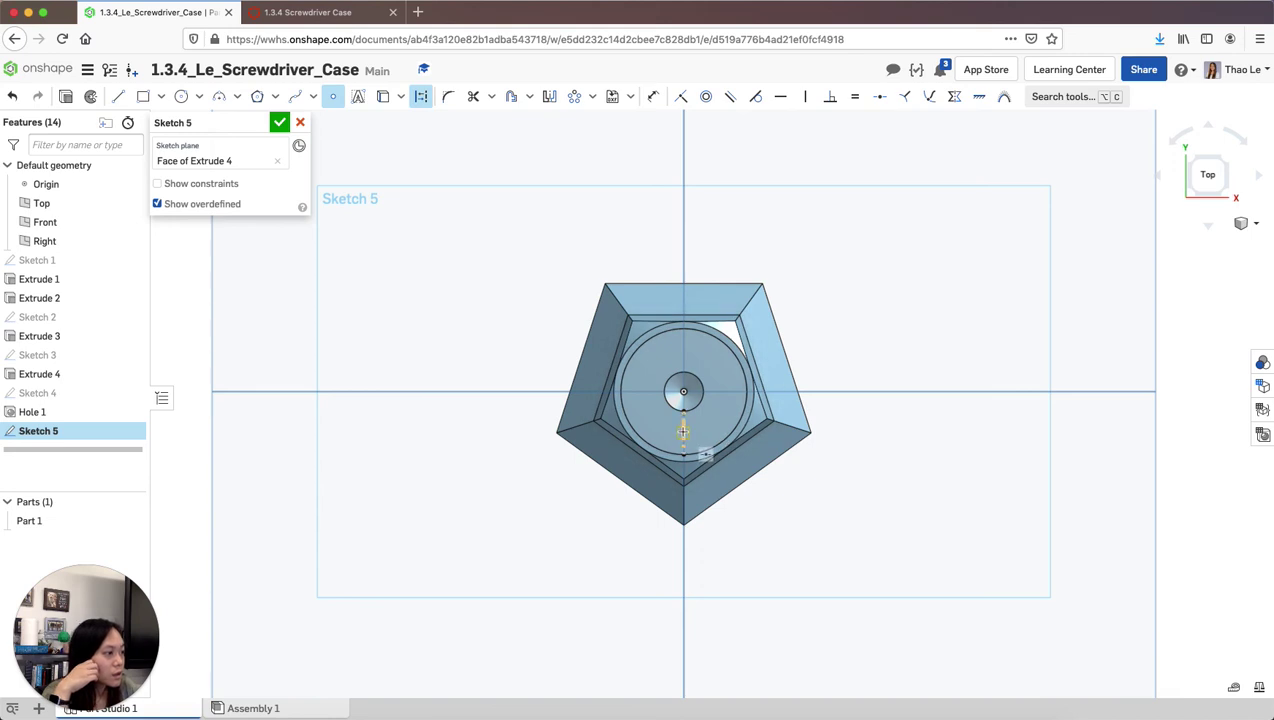